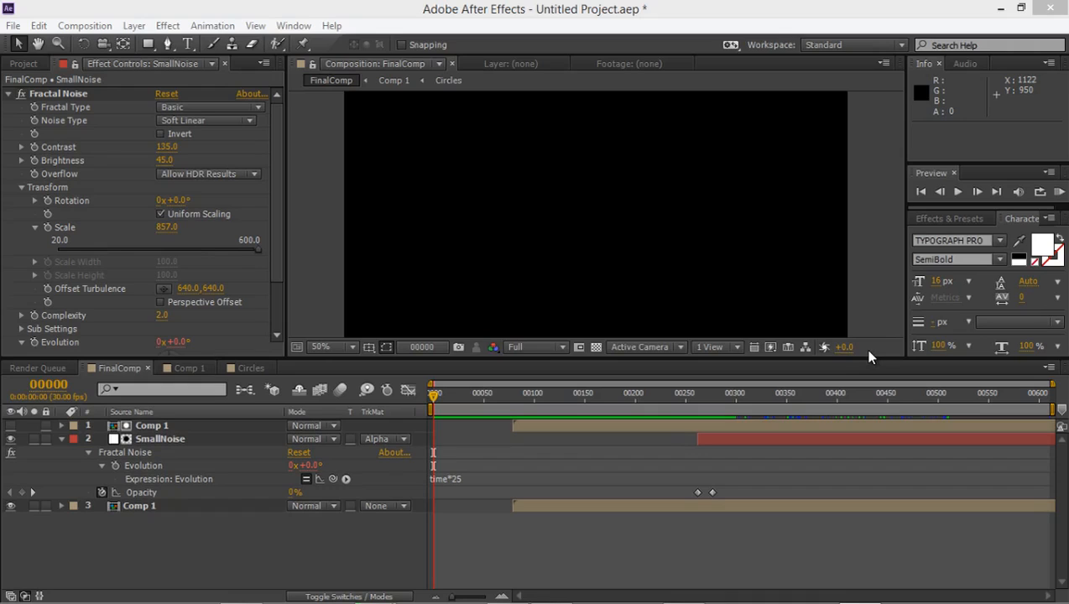
# - Preview the KURD reveal animation in FinalComp, and move the current time to frame 176
pyautogui.press('KP_0')
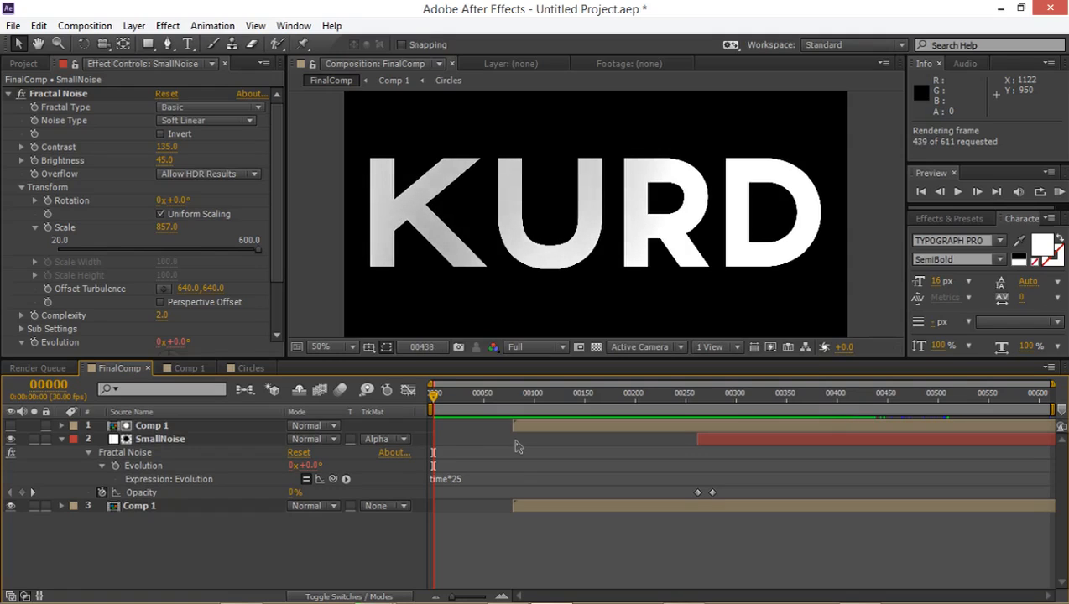
pyautogui.press('space')
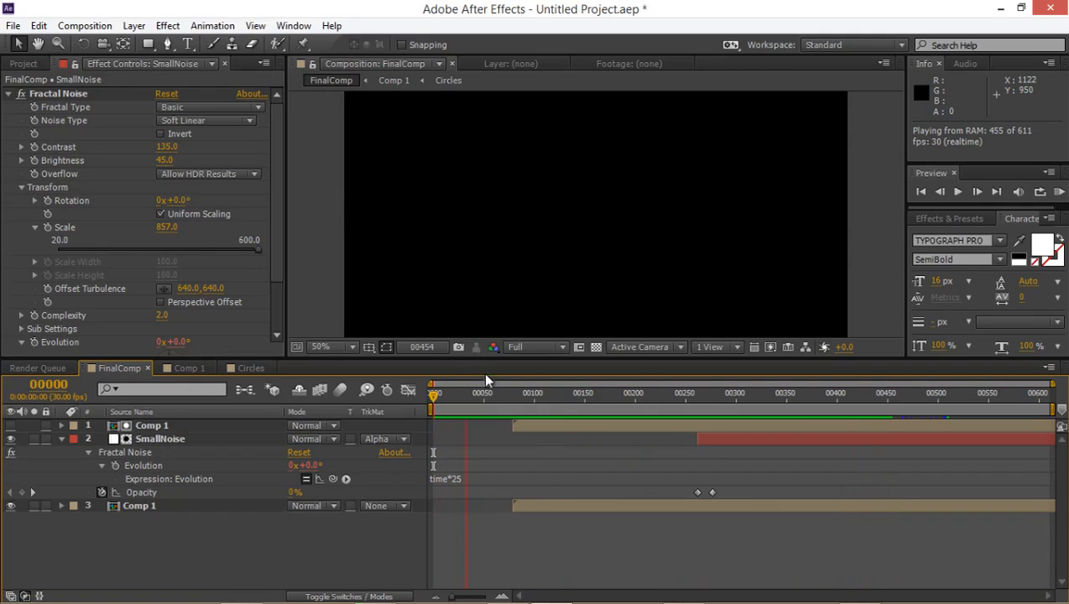
pyautogui.moveTo(571, 394); pyautogui.dragTo(611, 450)
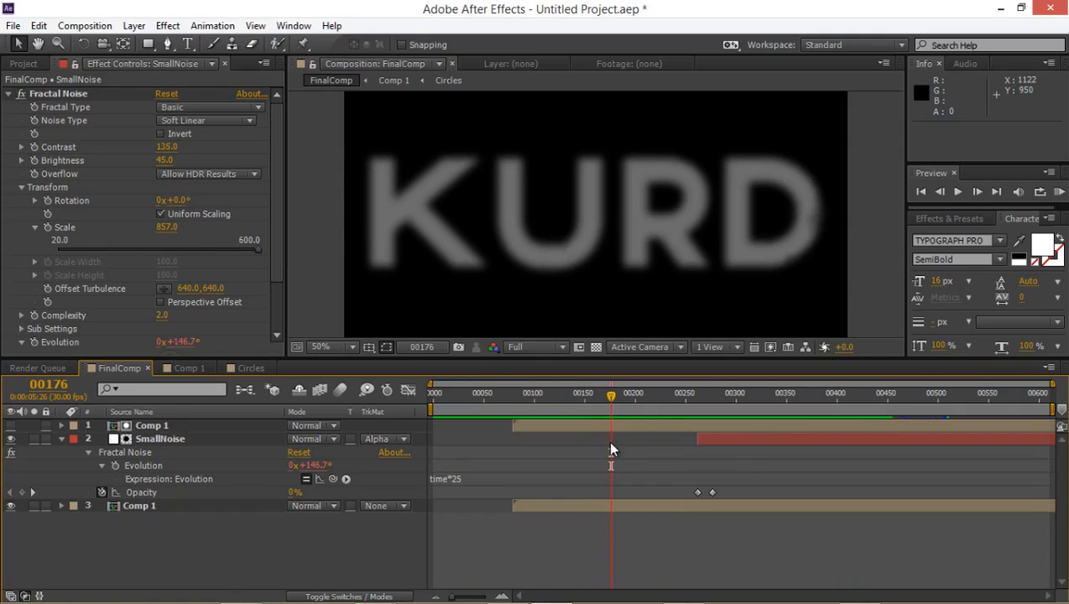
# - Create a 1200 x 1200 px composition at 24 fps, 600 frames long, named "Logo Reveal Basic 01"
pyautogui.hotkey('ctrl', 'n')
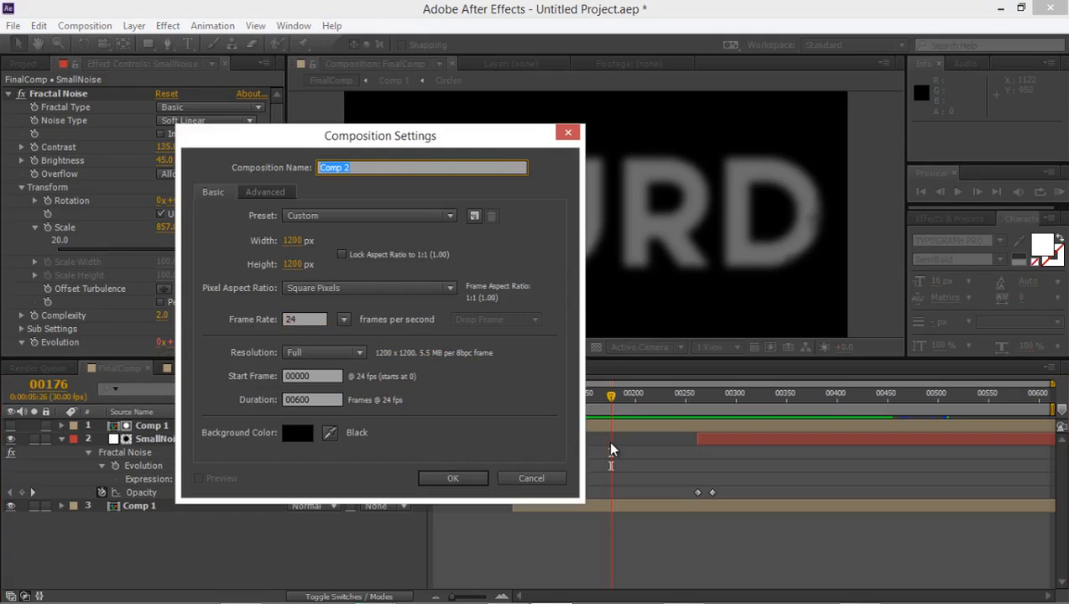
pyautogui.write('Logo Reveal Basic 01')
pyautogui.press('Return')
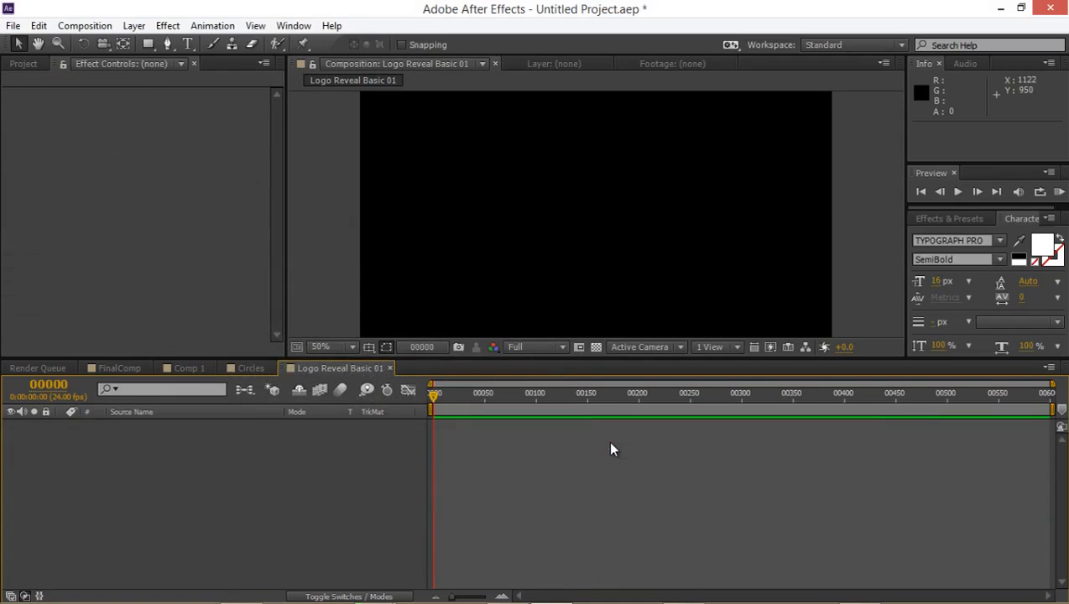
# - Add a text layer reading "KURD" to the composition
pyautogui.click(189, 44)
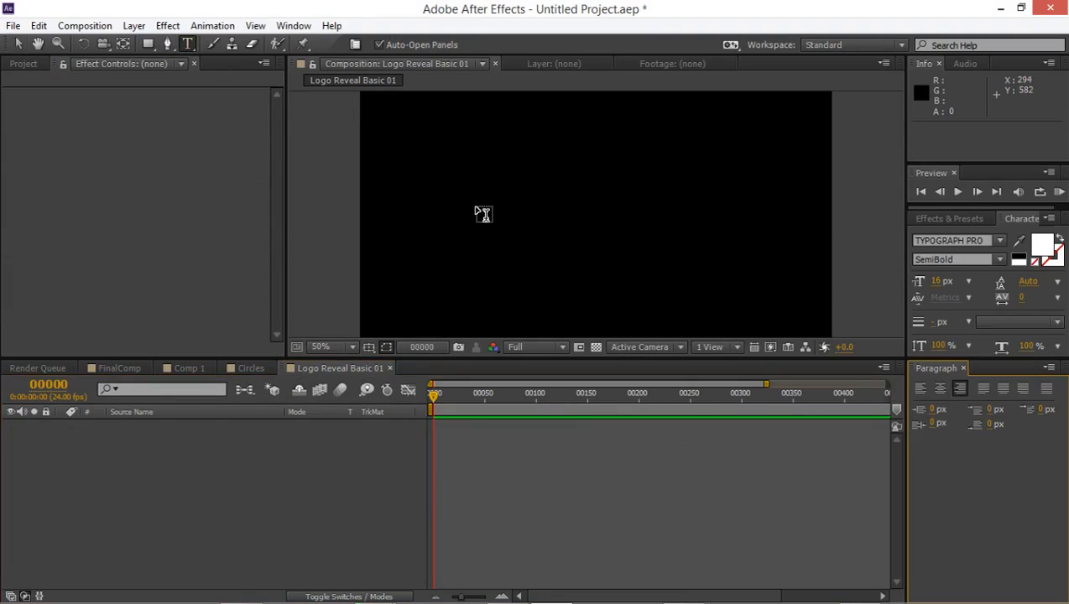
pyautogui.click(479, 274)
pyautogui.write('KURD')
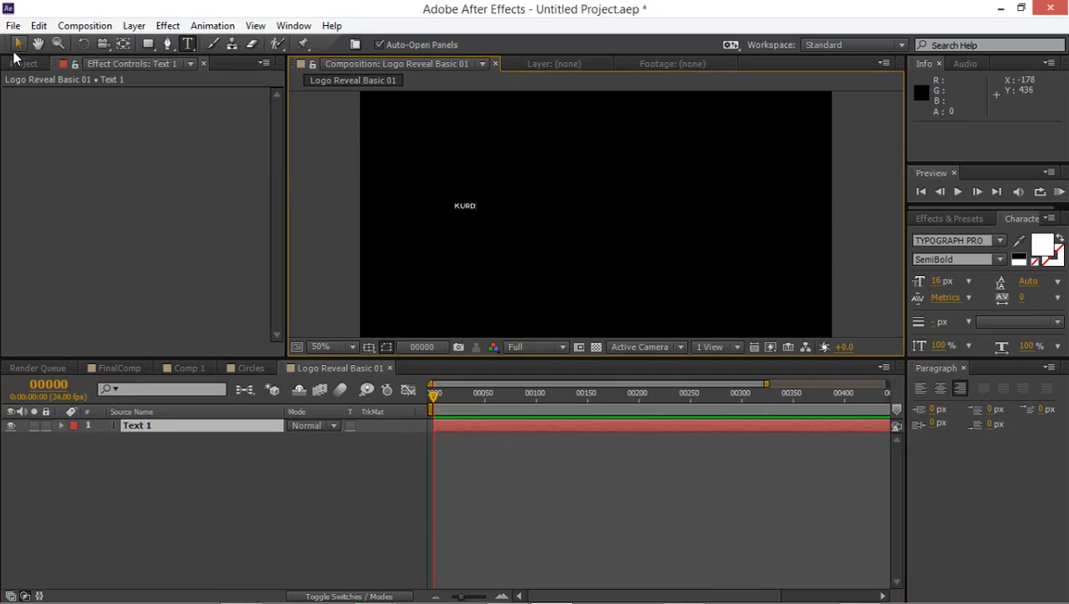
pyautogui.click(19, 44)
pyautogui.press('capslock')
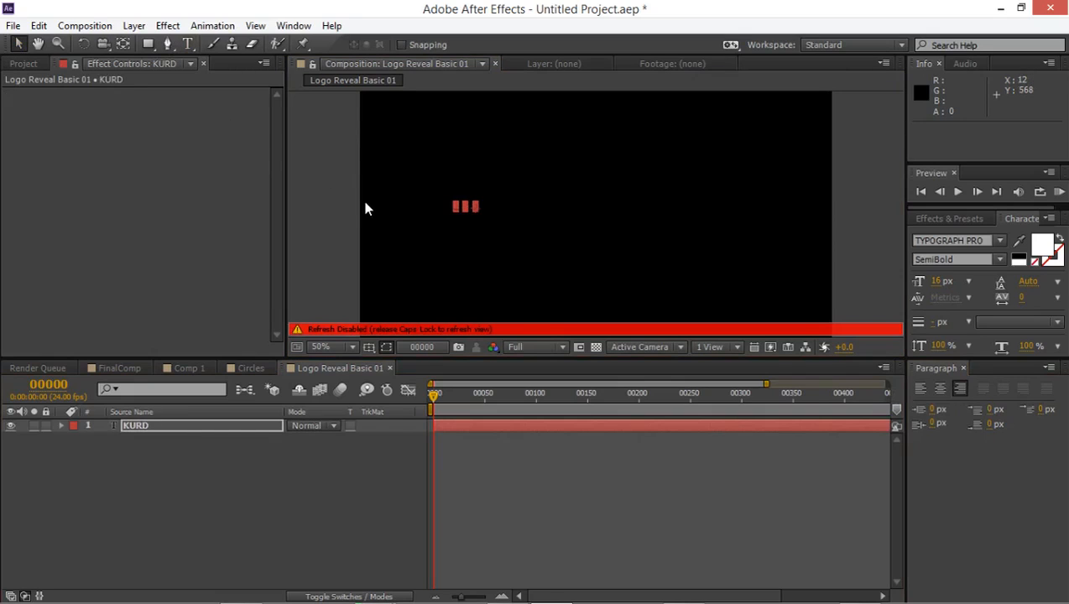
pyautogui.press('capslock')
# - Enlarge the KURD text to a font size of 321 px and move it to the middle of the composition
pyautogui.press('`')
pyautogui.press('.')
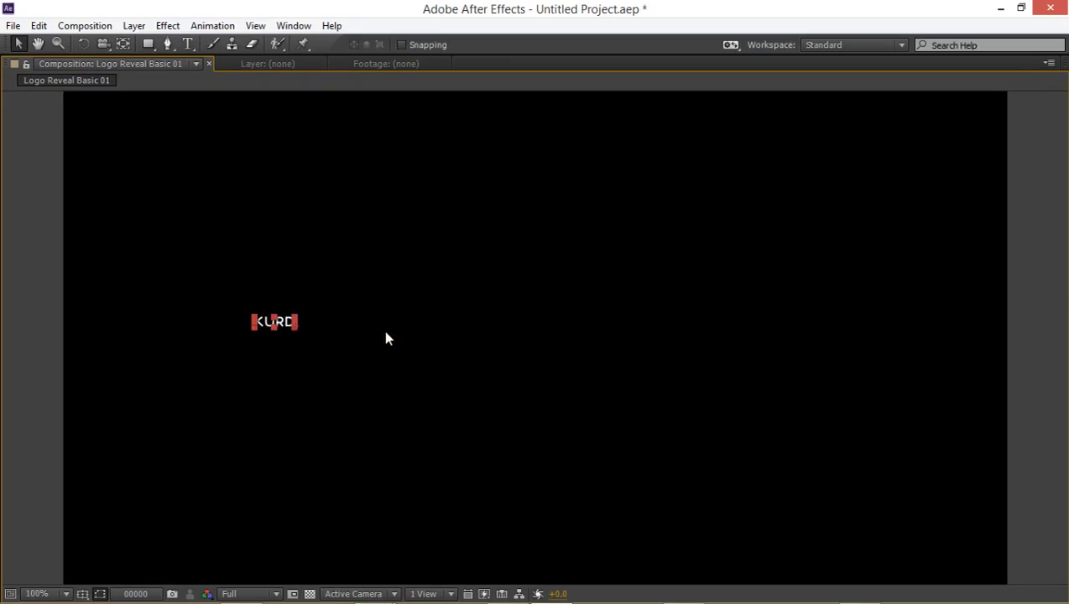
pyautogui.press(',')
pyautogui.press(',')
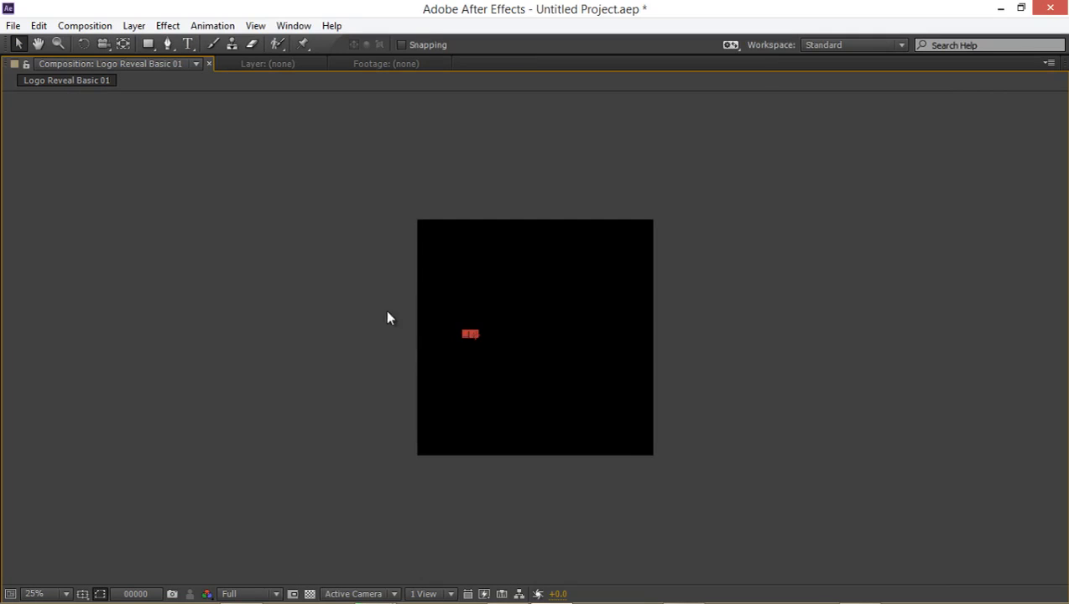
pyautogui.press('.')
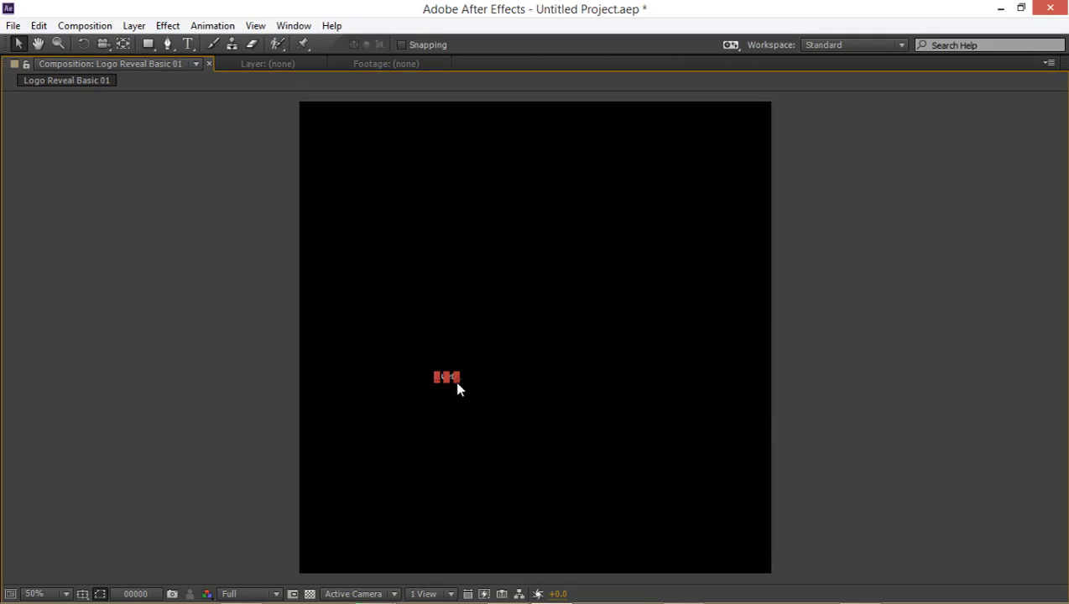
pyautogui.press('`')
pyautogui.hotkey('ctrl', 'z')
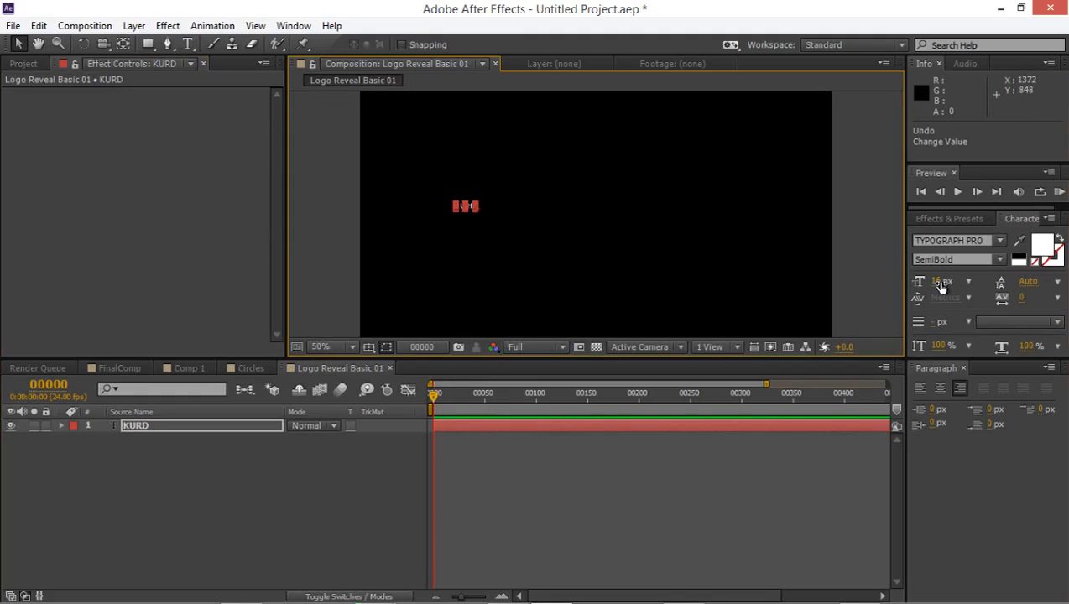
pyautogui.moveTo(936, 284); pyautogui.dragTo(1066, 284)
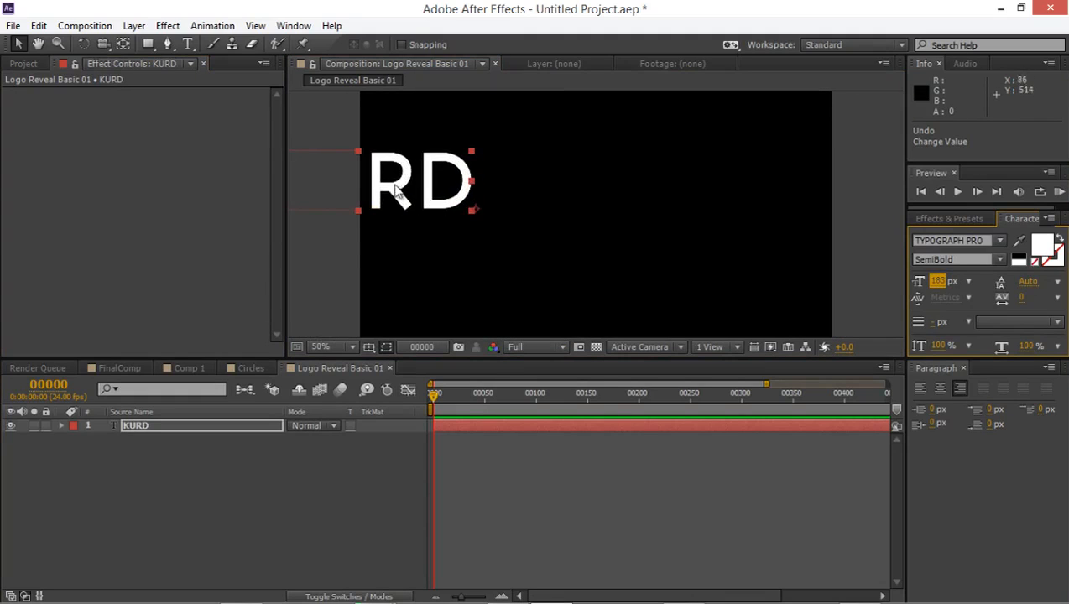
pyautogui.moveTo(403, 192); pyautogui.dragTo(592, 226)
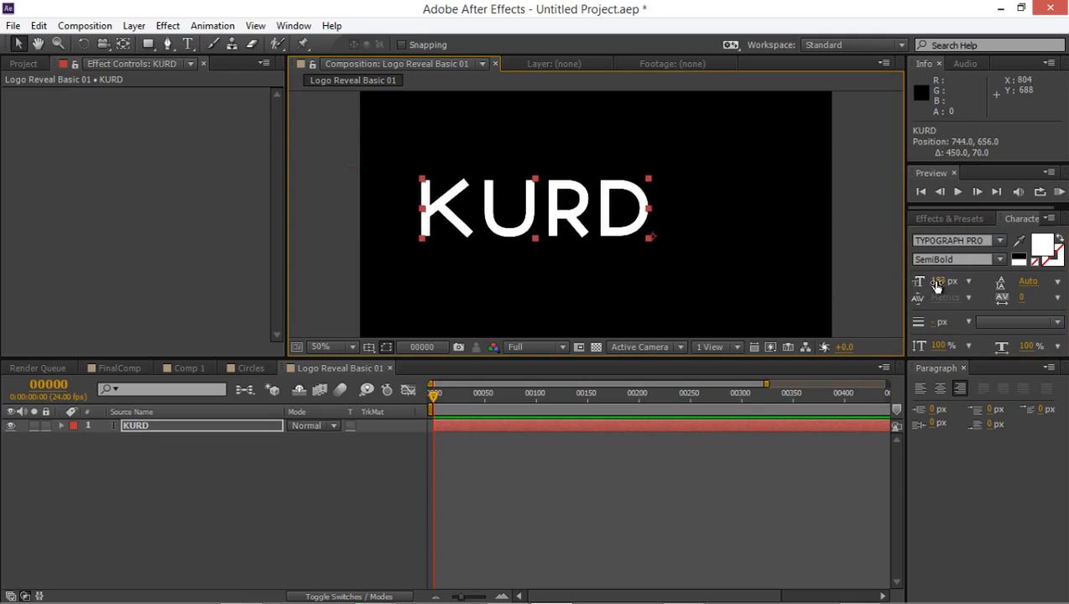
pyautogui.moveTo(935, 285); pyautogui.dragTo(1049, 285)
pyautogui.moveTo(608, 214); pyautogui.dragTo(760, 254)
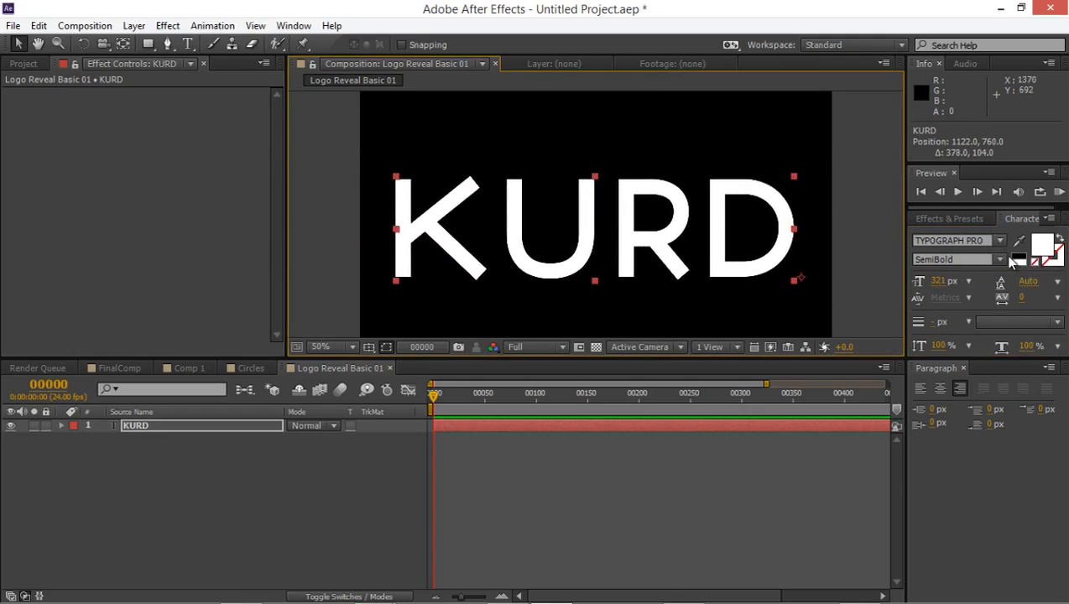
# - Set the KURD text's font style to ExtraBold and show the title/action safe guides
pyautogui.click(999, 260)
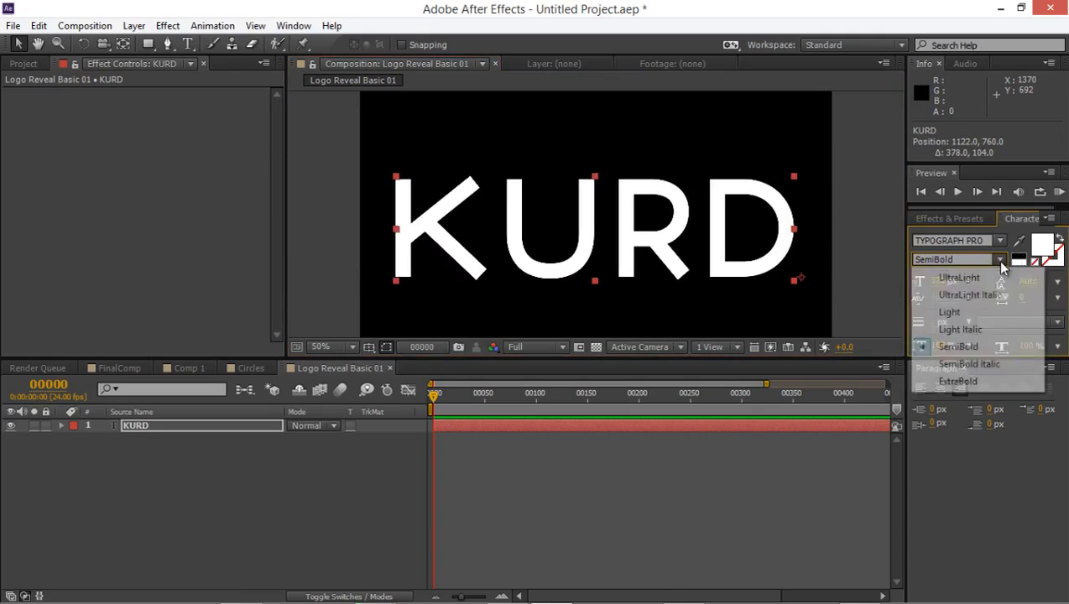
pyautogui.click(970, 381)
pyautogui.press('`')
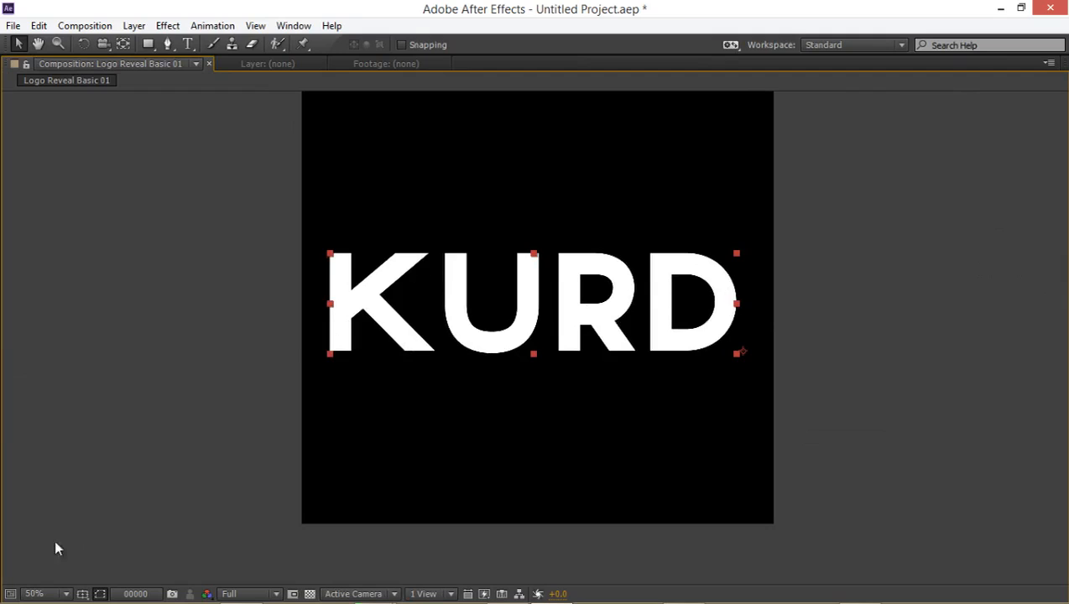
pyautogui.moveTo(59, 599)
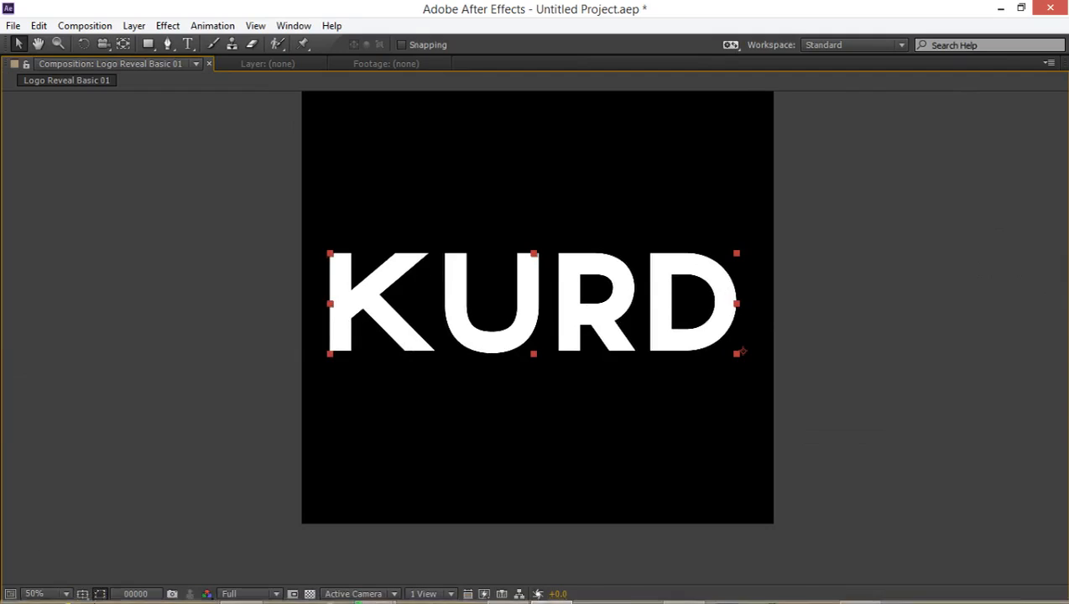
pyautogui.keyDown('alt'); pyautogui.click(82, 590); pyautogui.keyUp('alt')
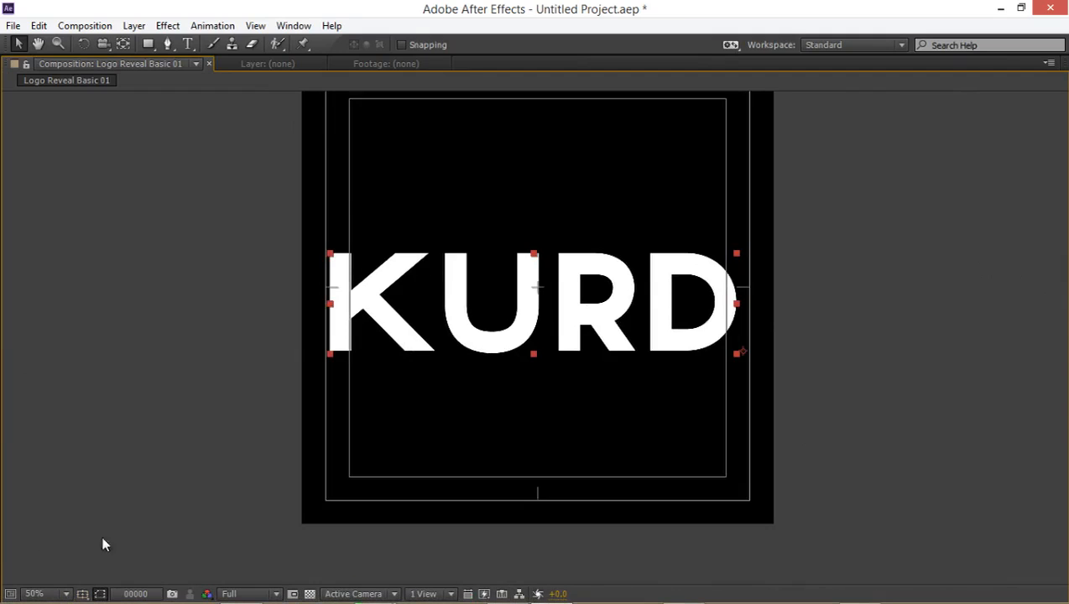
# - Move the KURD text upward by eye until it sits roughly on the composition's centre mark
pyautogui.press('`')
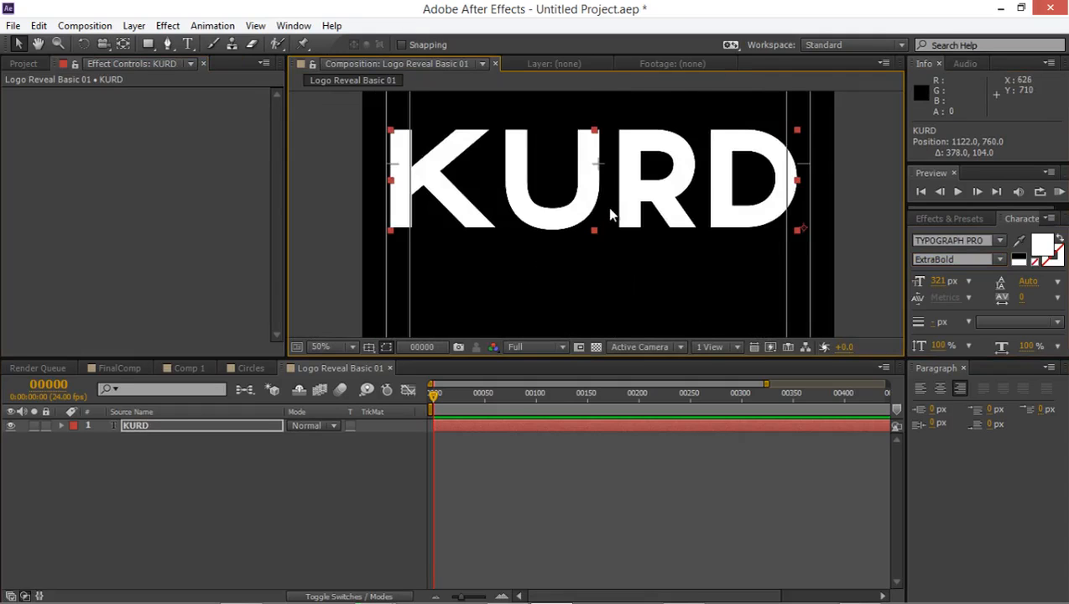
pyautogui.scroll(1, 607, 206)
pyautogui.moveTo(585, 204); pyautogui.dragTo(572, 293)
pyautogui.press('`')
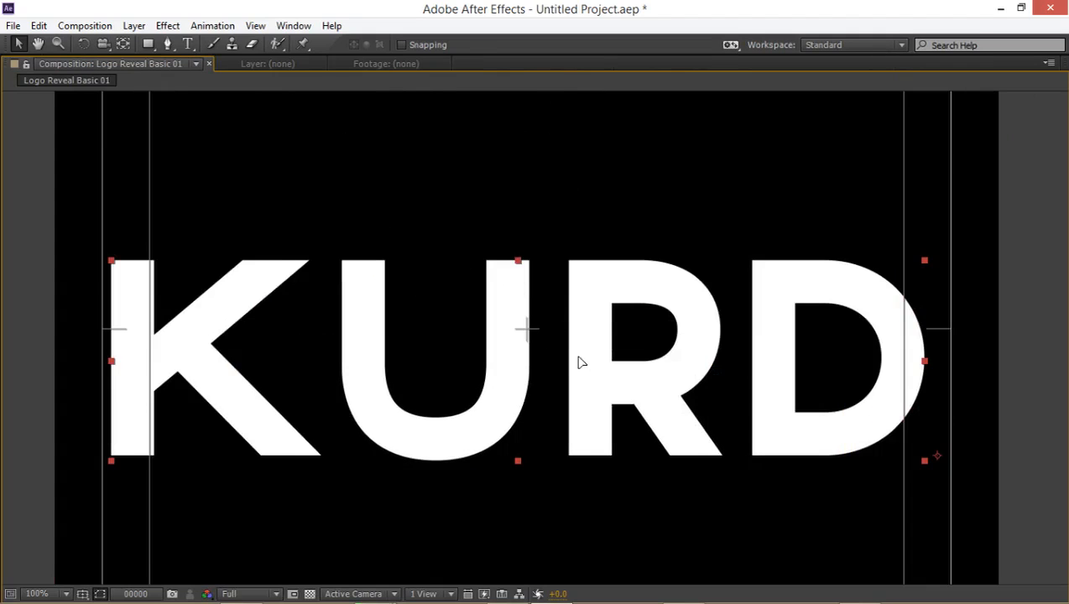
pyautogui.moveTo(582, 362); pyautogui.dragTo(581, 329)
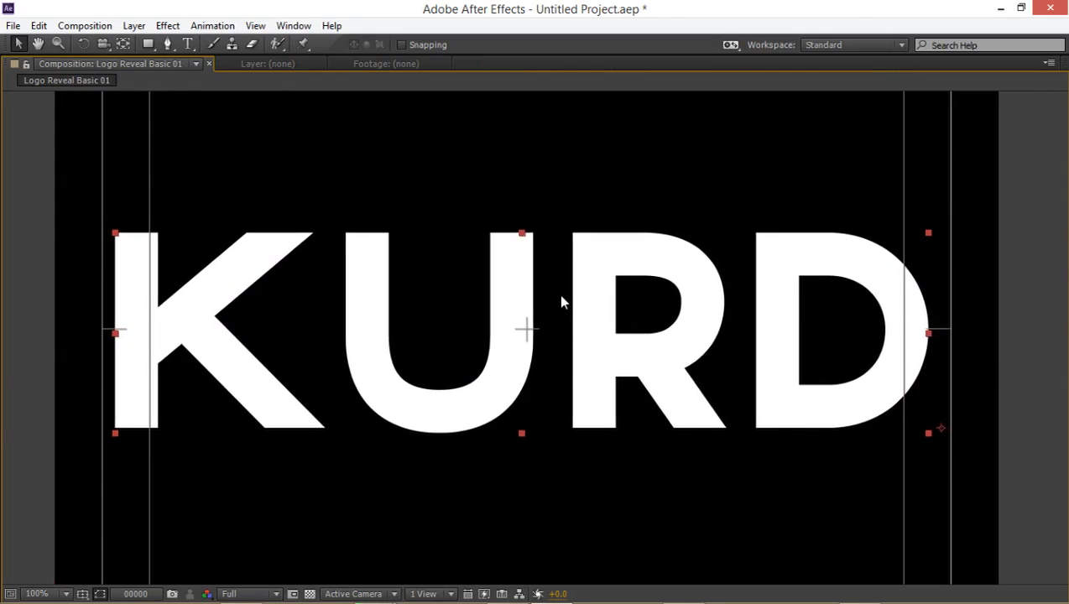
pyautogui.press('`')
pyautogui.scroll(-1, 551, 259)
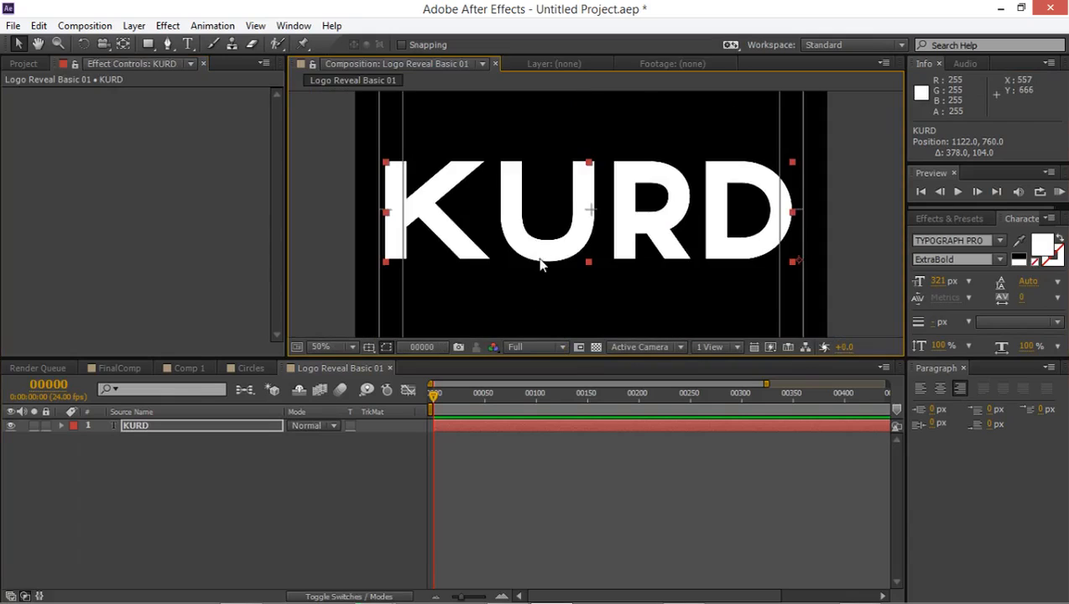
# - Align the KURD layer to the composition's horizontal and vertical centre
pyautogui.click(277, 29)
pyautogui.click(354, 78)
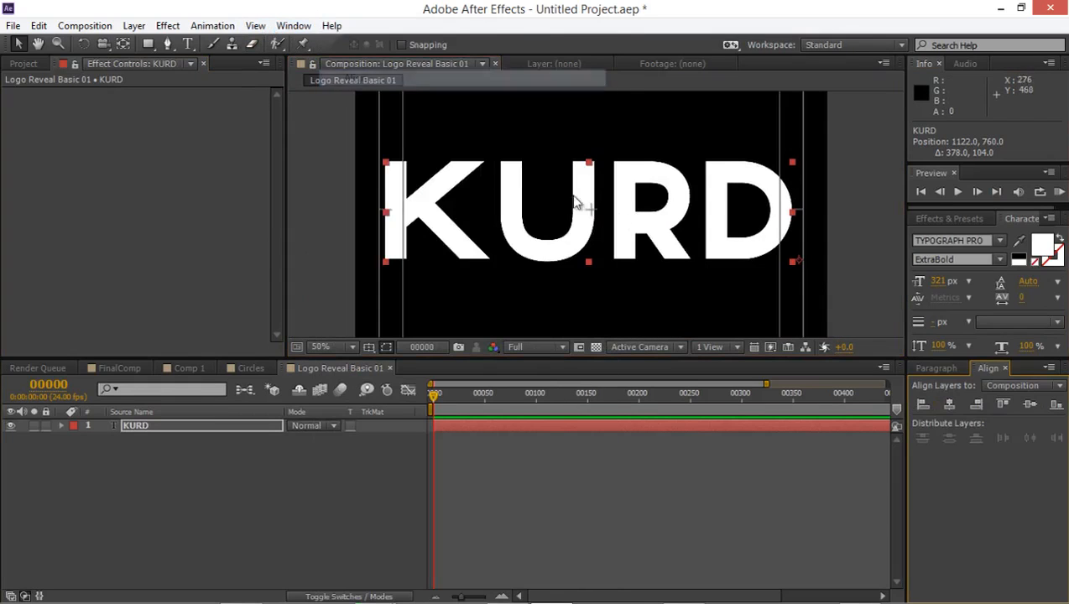
pyautogui.click(949, 405)
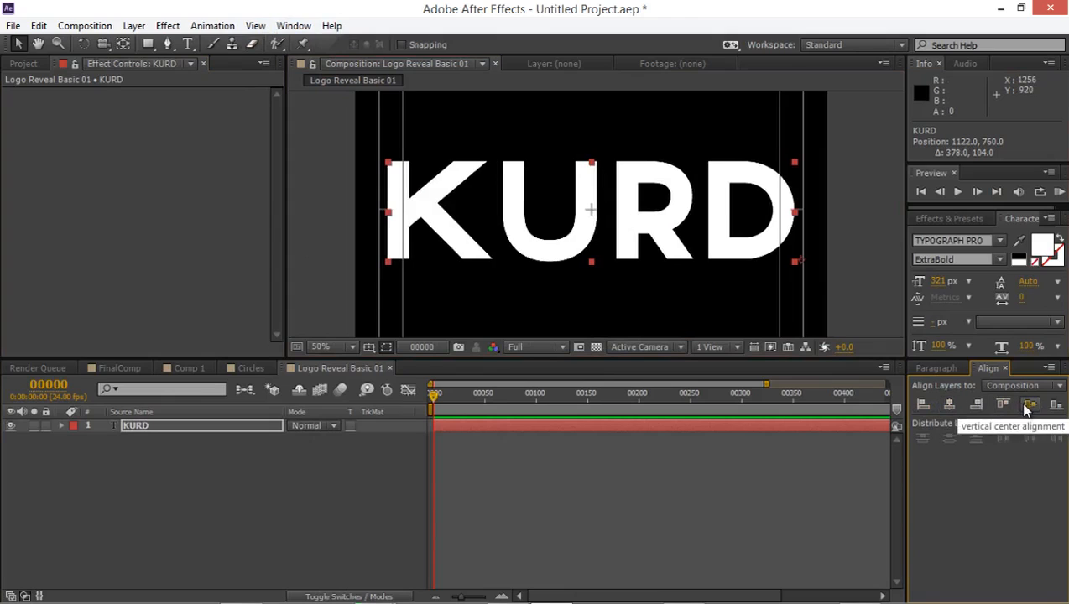
pyautogui.click(1029, 405)
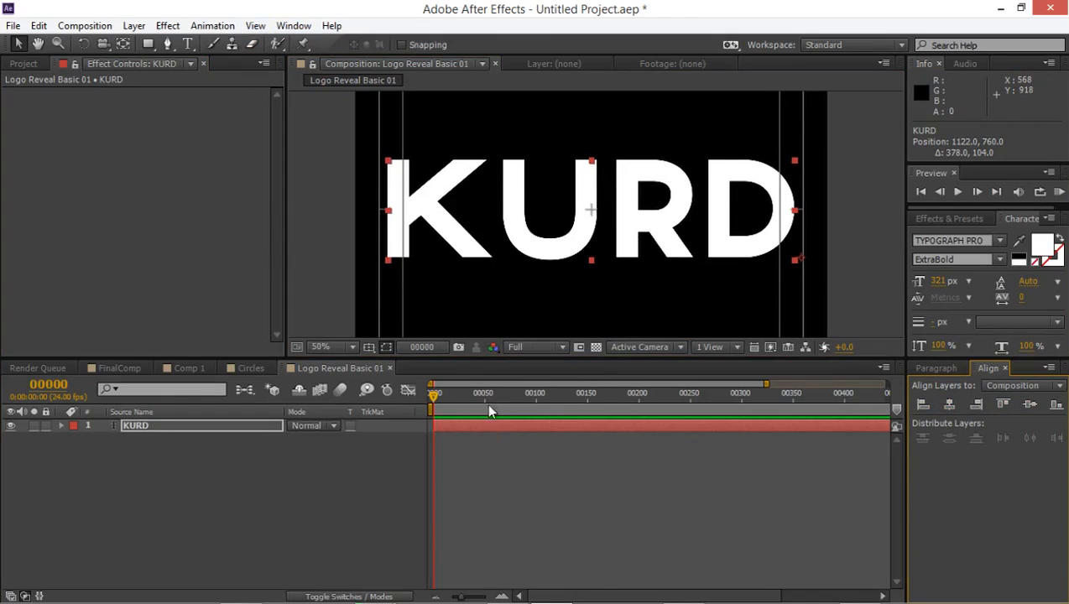
# - Enlarge the composition viewing area and add a black 1200 x 1200 px solid named "Noise Matte" above the KURD layer
pyautogui.click(194, 426)
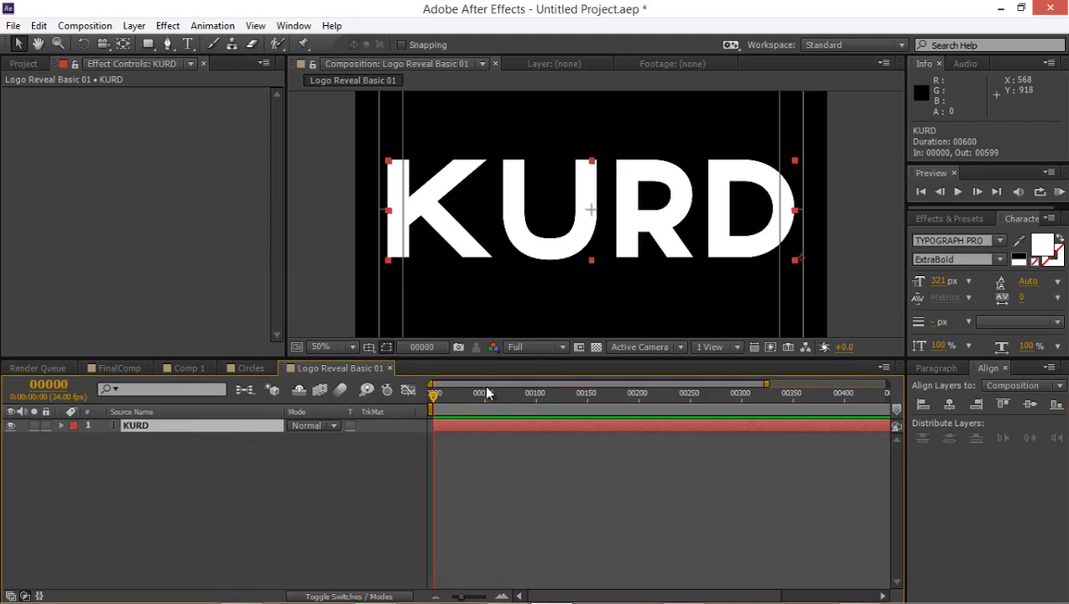
pyautogui.moveTo(486, 358); pyautogui.dragTo(483, 445)
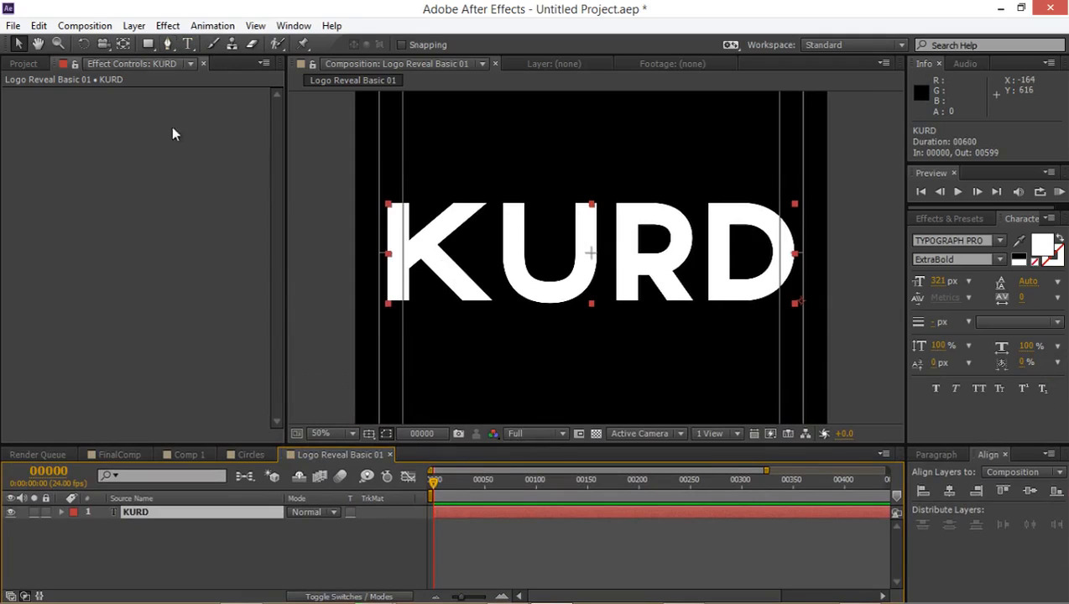
pyautogui.hotkey('ctrl', 'y')
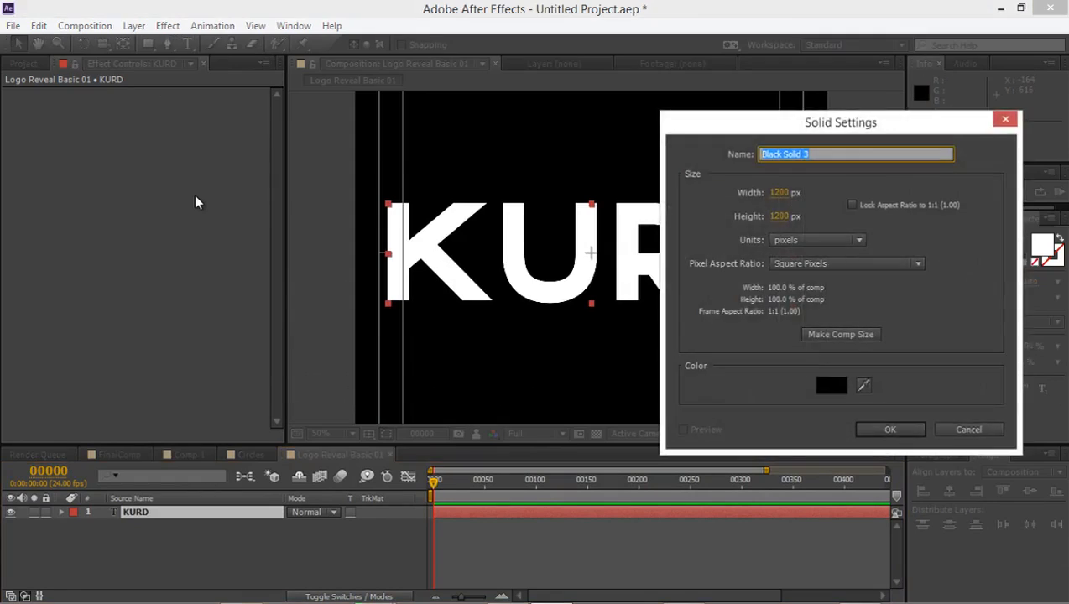
pyautogui.write('Noise Matte')
pyautogui.press('Return')
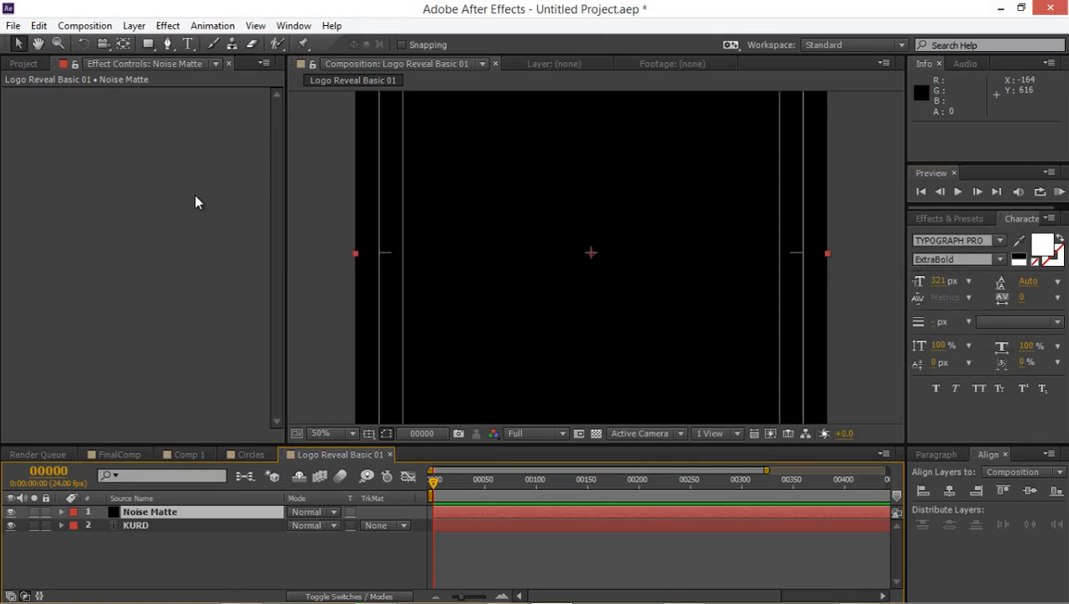
# - Find the Fractal Noise effect and apply it to the Noise Matte layer
pyautogui.press(',')
pyautogui.press('.')
pyautogui.click(950, 218)
pyautogui.click(968, 237)
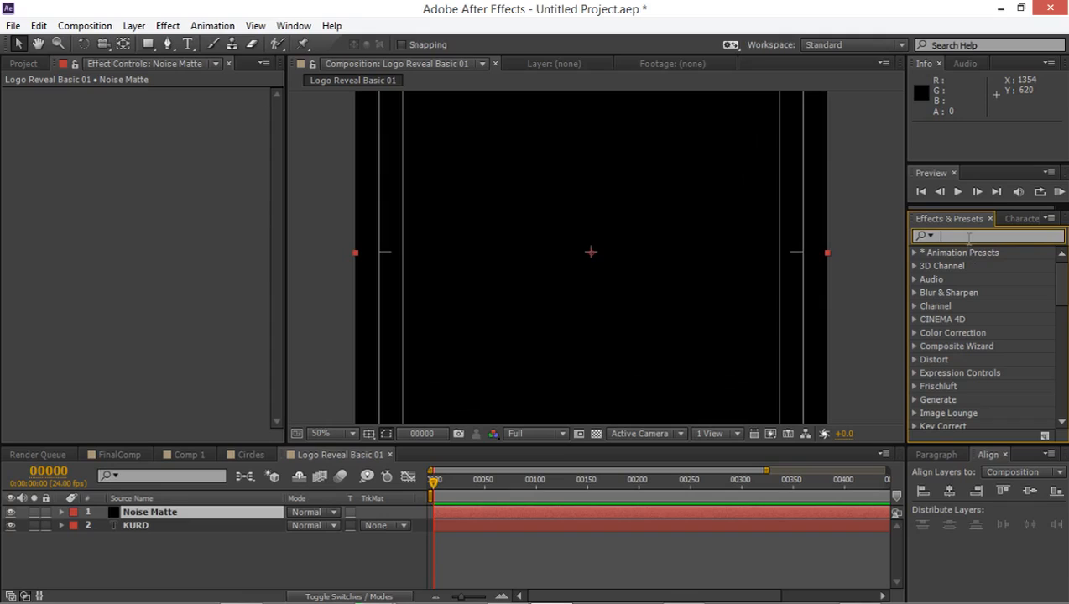
pyautogui.write('fractal')
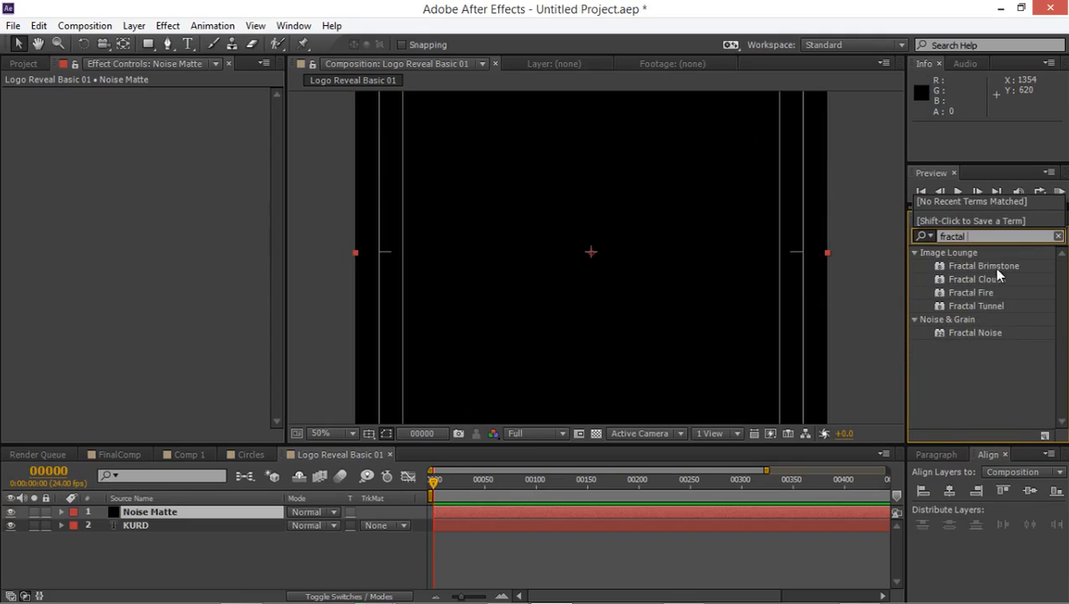
pyautogui.doubleClick(935, 332)
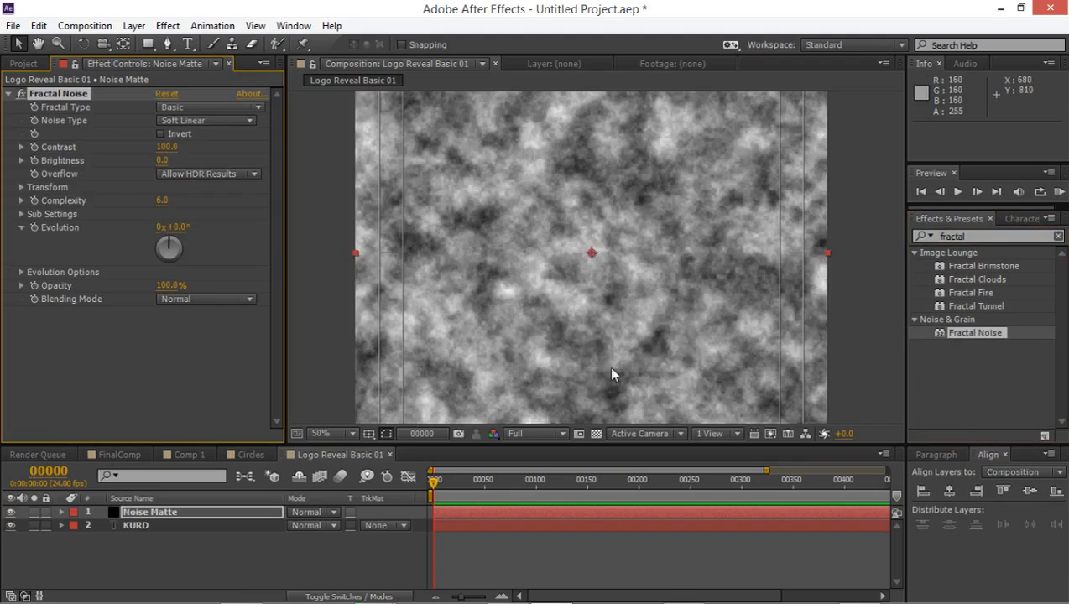
# - Set the Fractal Noise brightness to -120 and keyframe it at frame 0
pyautogui.moveTo(410, 486)
pyautogui.mouseDown()
pyautogui.moveTo(547, 491)
pyautogui.moveTo(428, 487)
pyautogui.mouseUp()
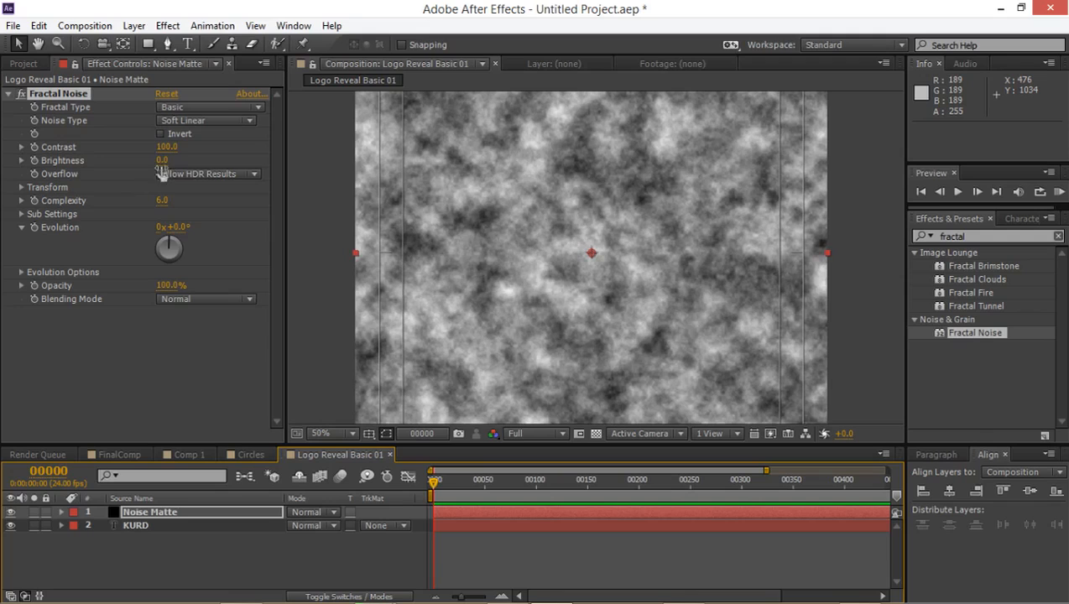
pyautogui.moveTo(162, 161); pyautogui.dragTo(69, 160)
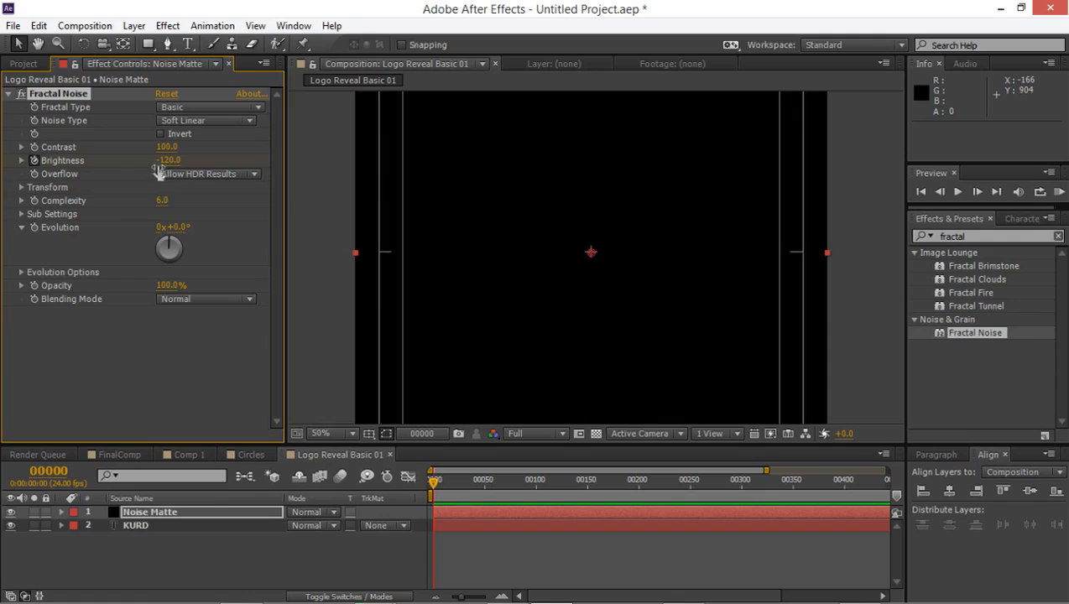
# - Keyframe the Fractal Noise brightness at 99 on frame 199, and preview the noise around frame 118
pyautogui.moveTo(468, 474); pyautogui.dragTo(639, 524)
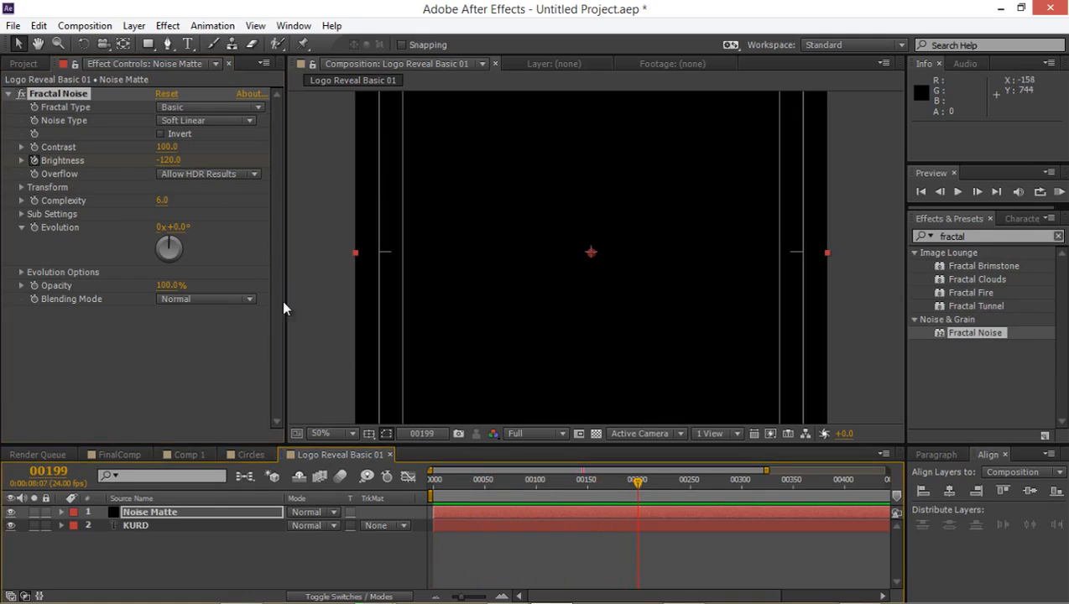
pyautogui.moveTo(166, 170); pyautogui.dragTo(350, 177)
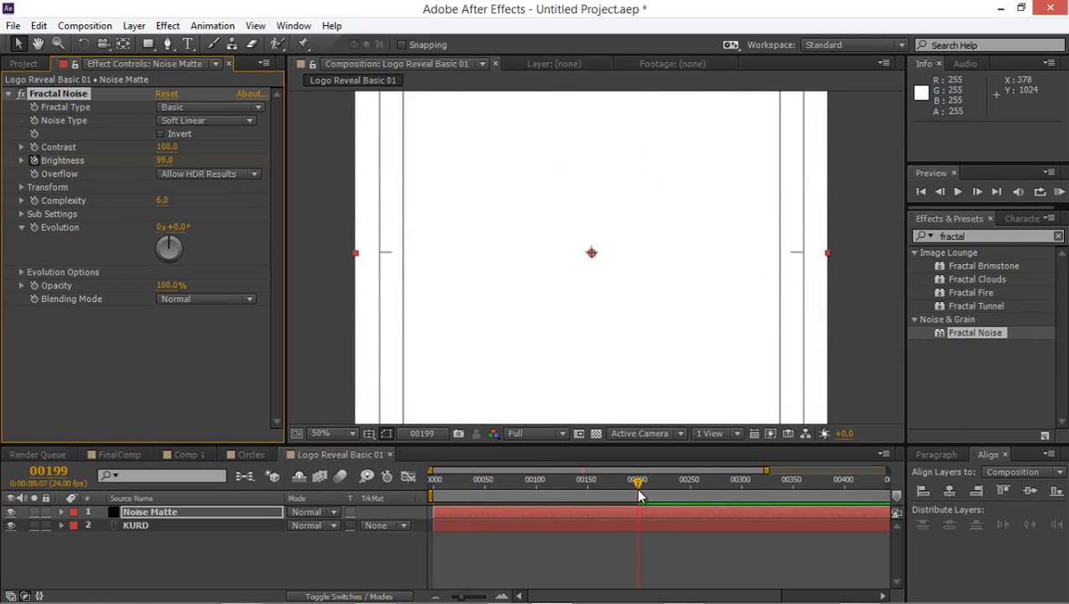
pyautogui.moveTo(640, 495); pyautogui.dragTo(555, 495)
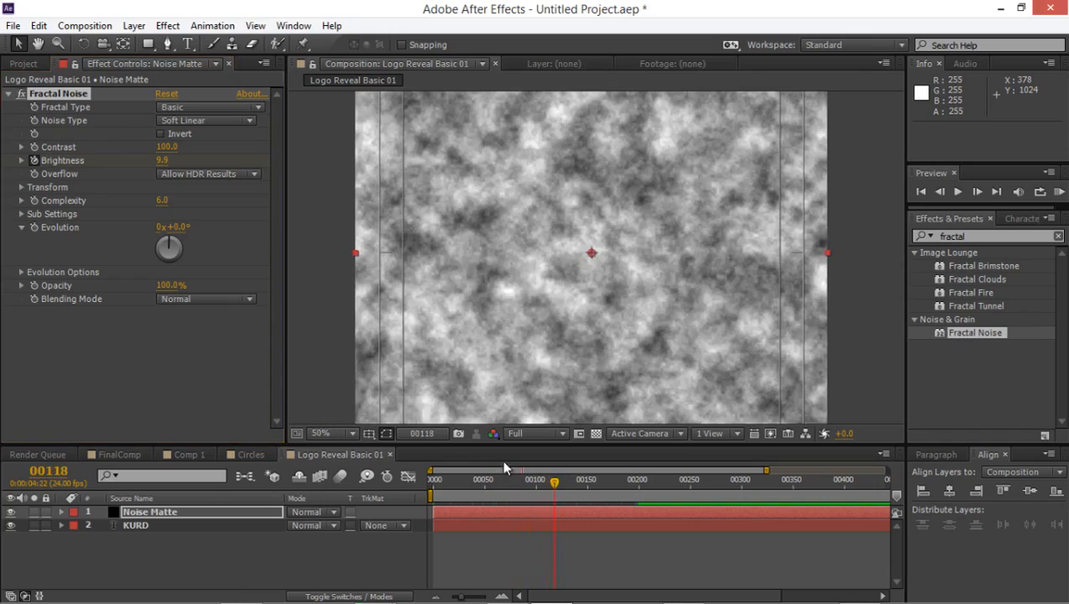
# - Try the Turbulent Smooth, Dynamic Progressive, Dynamic, Swirly and Threads fractal types on the Noise Matte
pyautogui.click(201, 120)
pyautogui.click(208, 107)
pyautogui.click(208, 107)
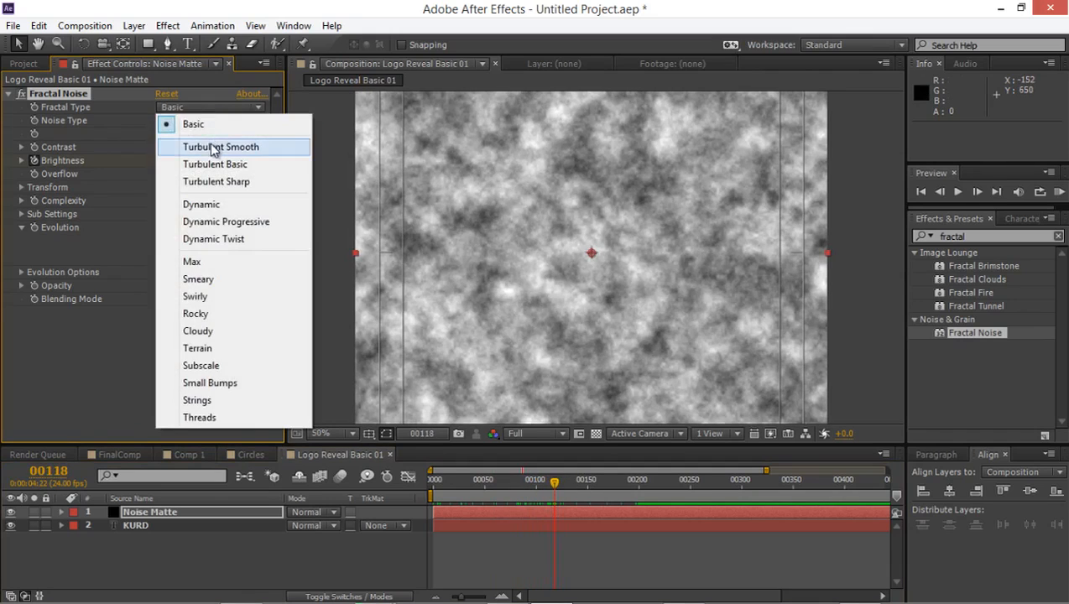
pyautogui.click(212, 148)
pyautogui.click(225, 107)
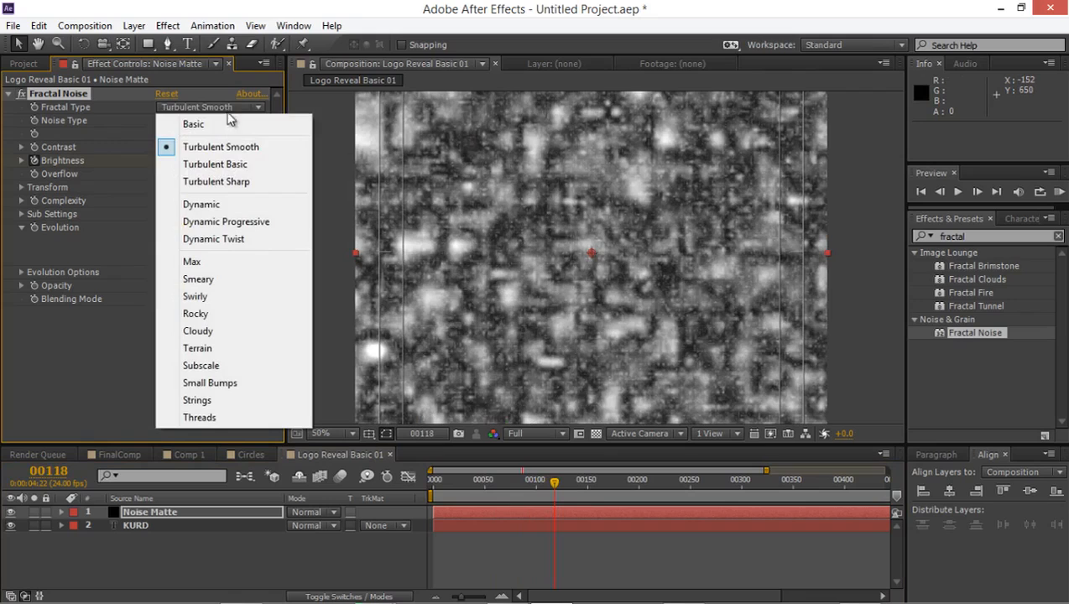
pyautogui.click(260, 223)
pyautogui.click(224, 109)
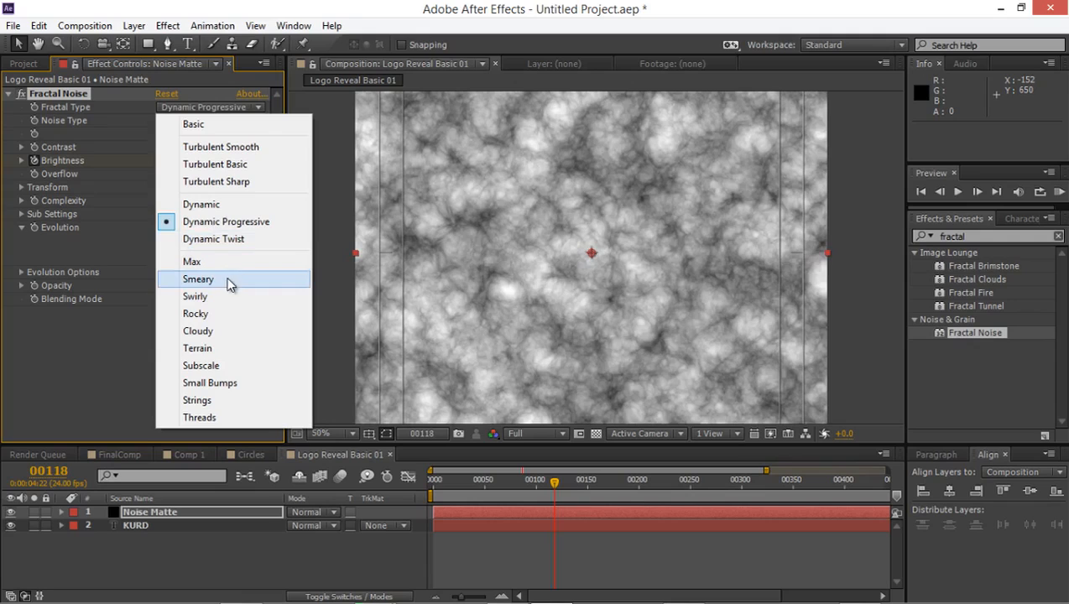
pyautogui.click(208, 205)
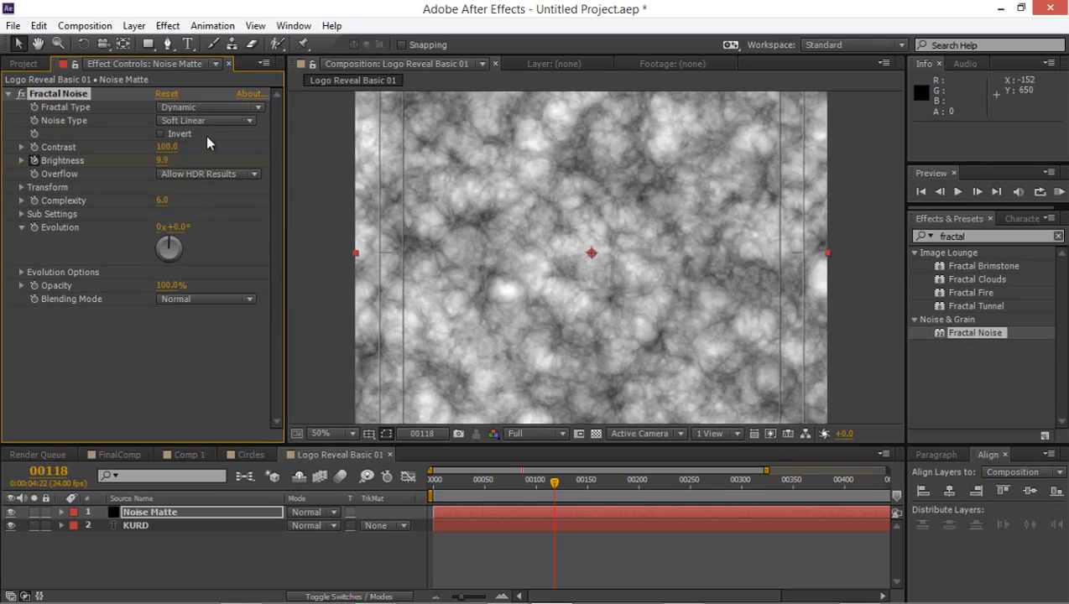
pyautogui.click(209, 110)
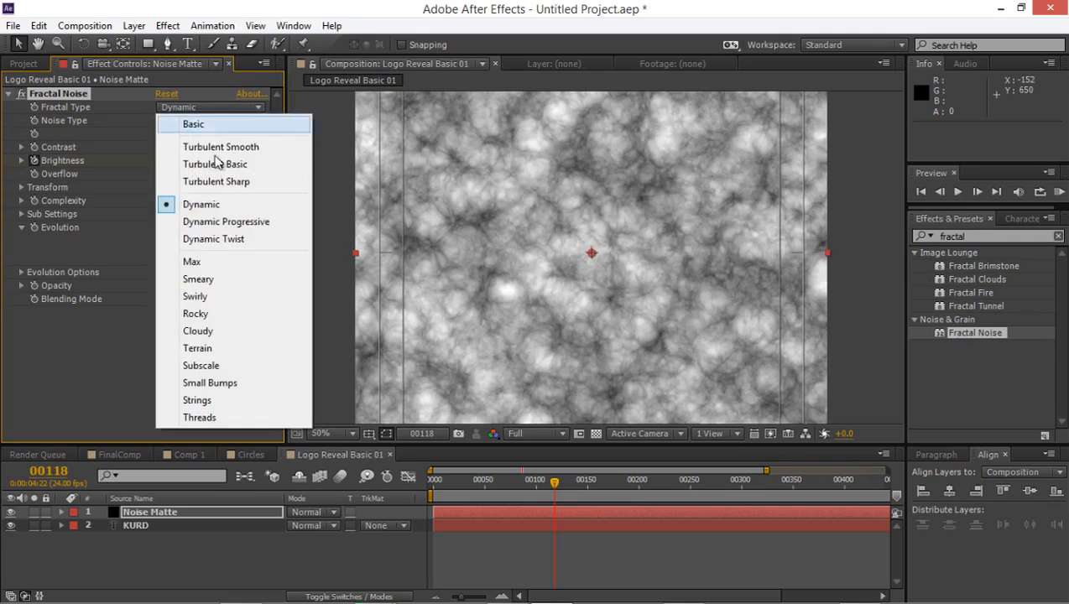
pyautogui.click(220, 298)
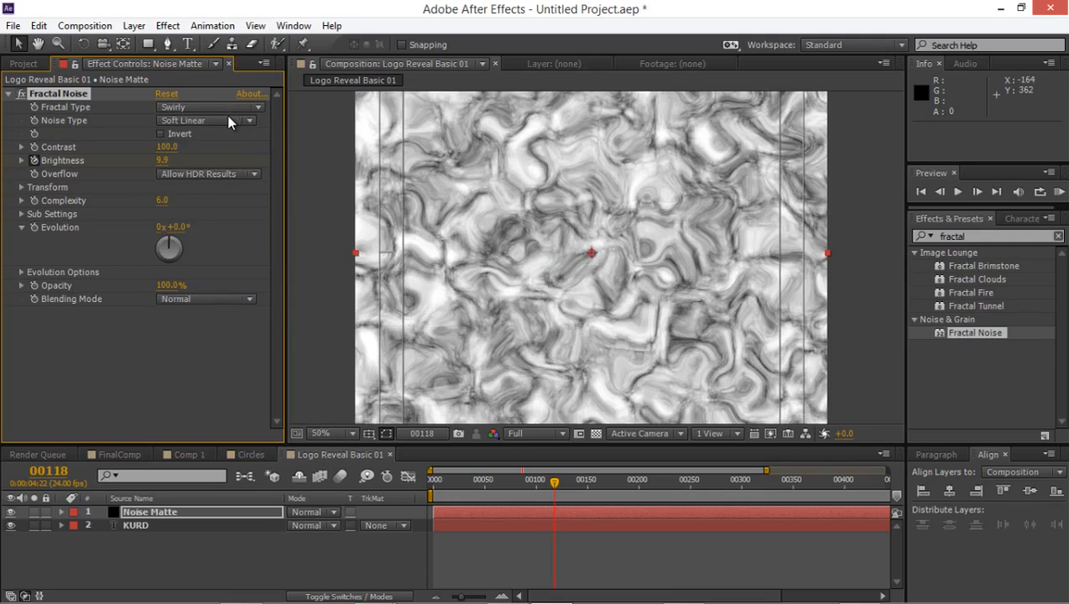
pyautogui.click(231, 107)
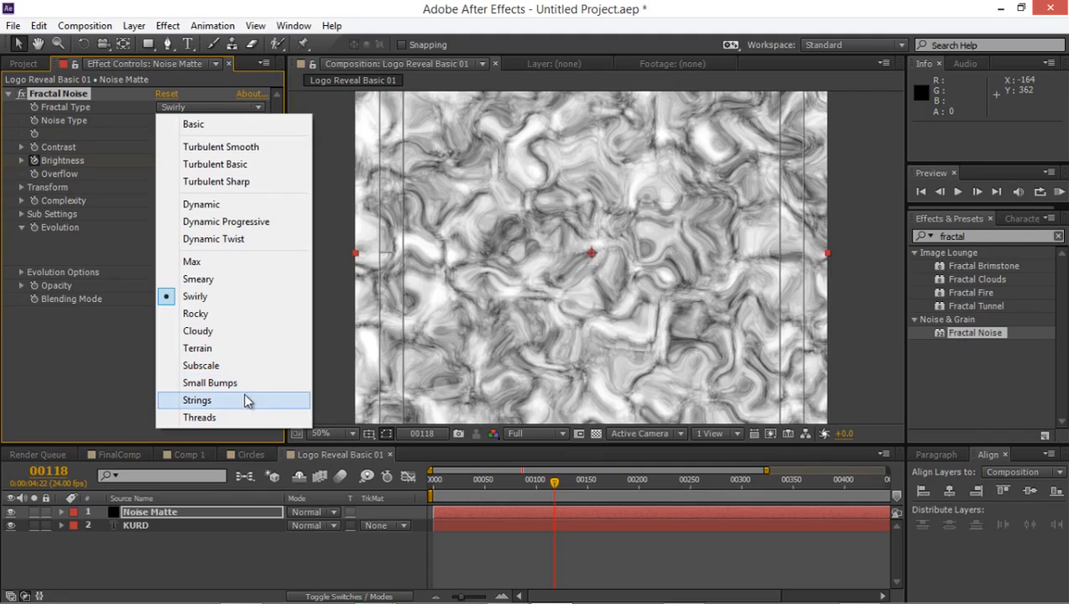
pyautogui.click(220, 418)
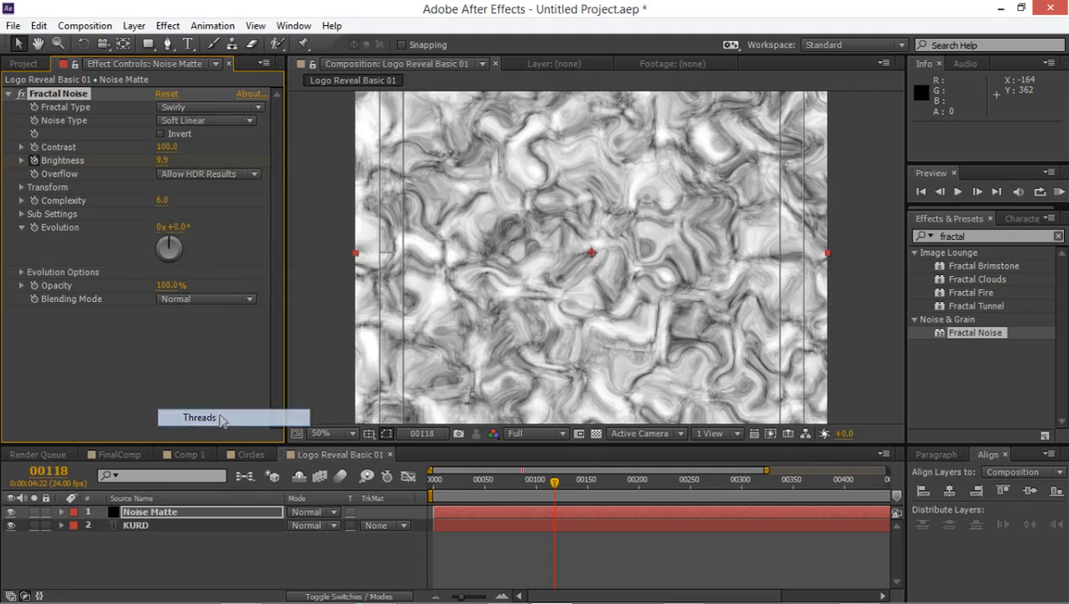
# - Try the Turbulent Smooth, Turbulent Basic and Turbulent Sharp fractal types, and return the fractal type to Basic
pyautogui.click(225, 106)
pyautogui.click(245, 146)
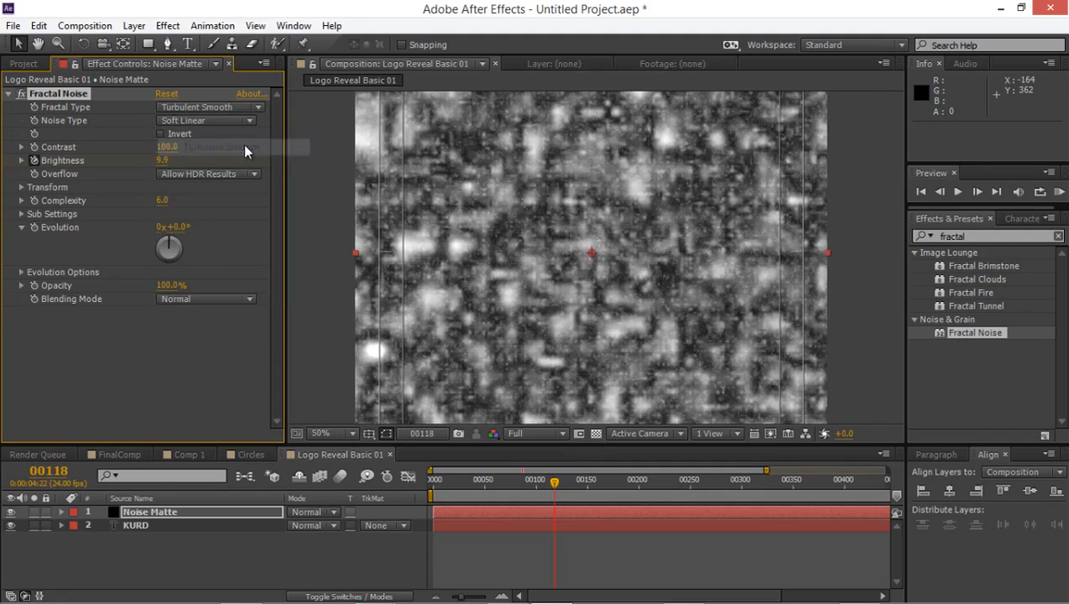
pyautogui.click(238, 106)
pyautogui.click(236, 165)
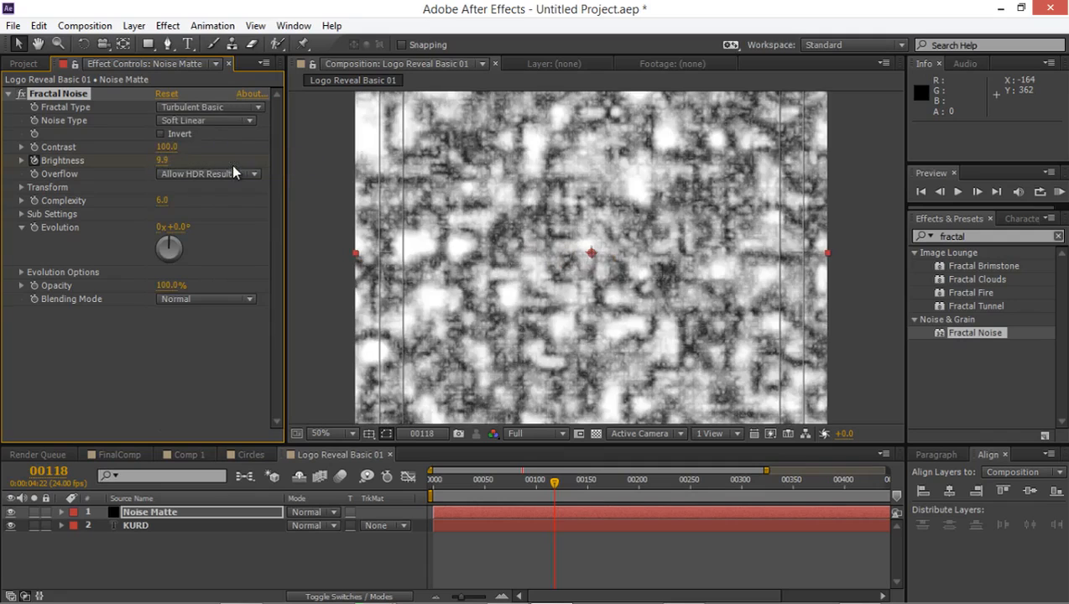
pyautogui.click(239, 107)
pyautogui.click(227, 181)
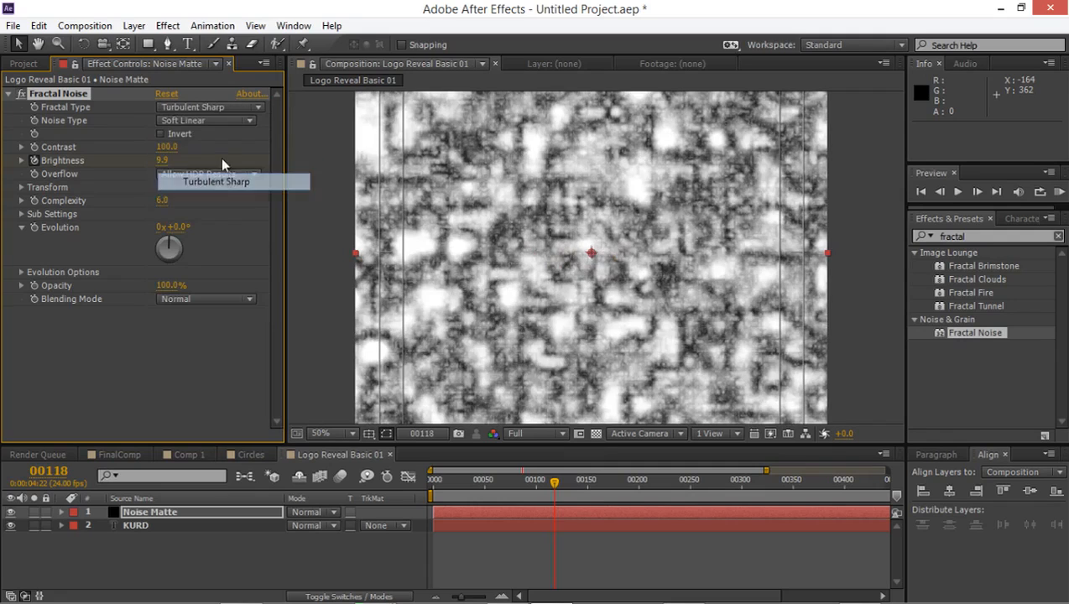
pyautogui.click(228, 107)
pyautogui.click(214, 124)
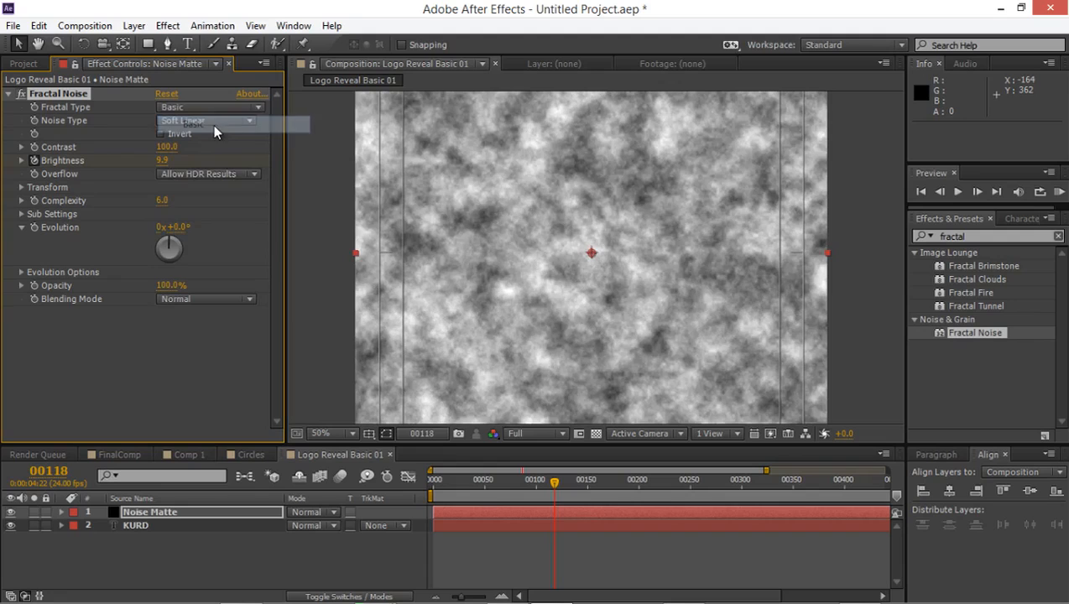
# - Set the Fractal Noise contrast to 397, complexity to 2 and uniform scale to 132
pyautogui.moveTo(167, 149); pyautogui.dragTo(391, 150)
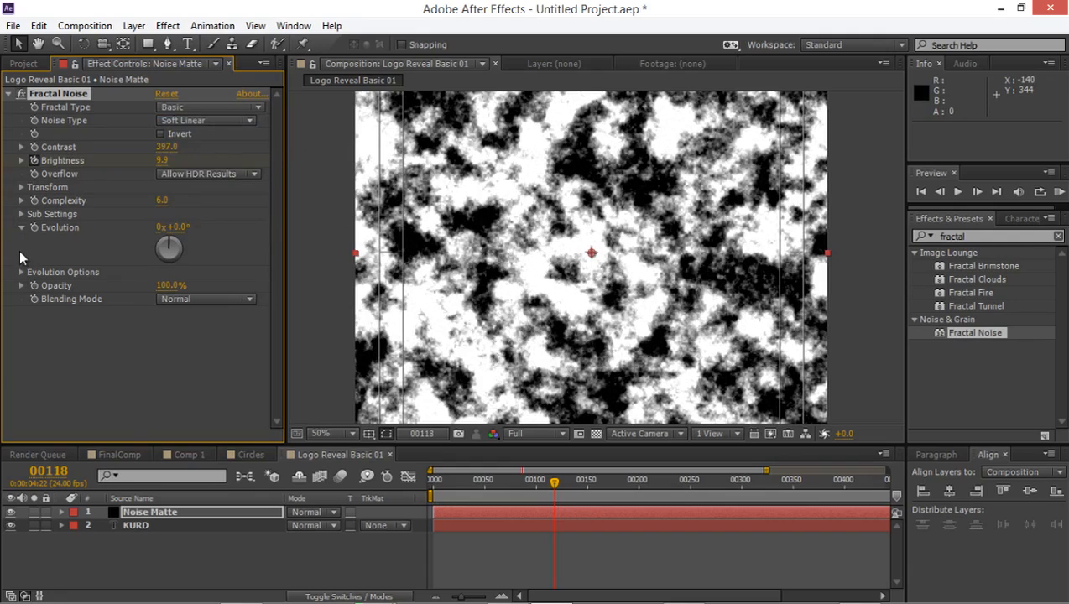
pyautogui.click(161, 203)
pyautogui.write('2')
pyautogui.press('Return')
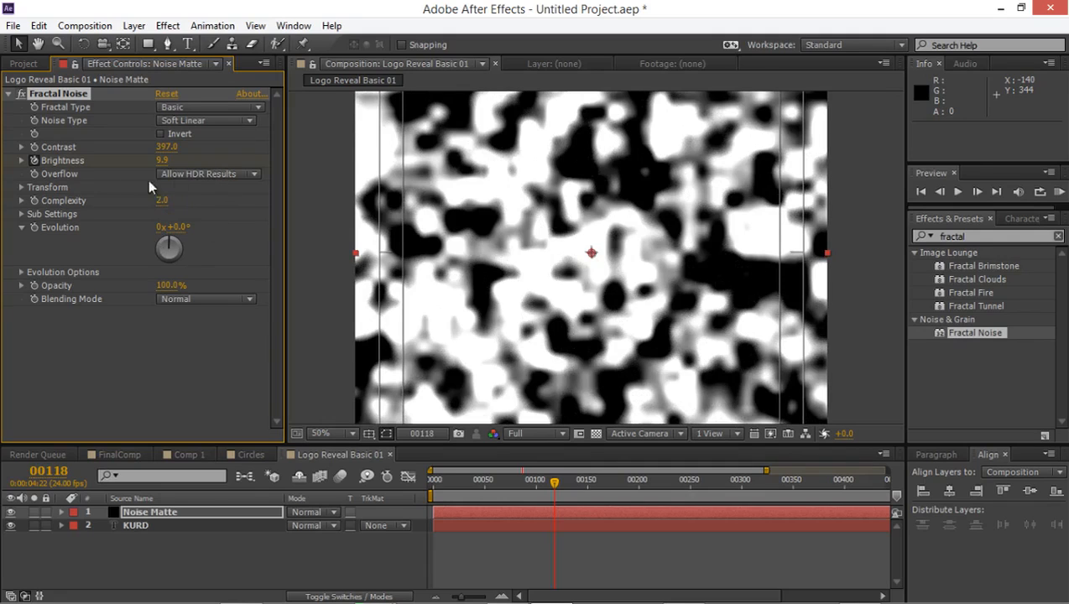
pyautogui.click(22, 188)
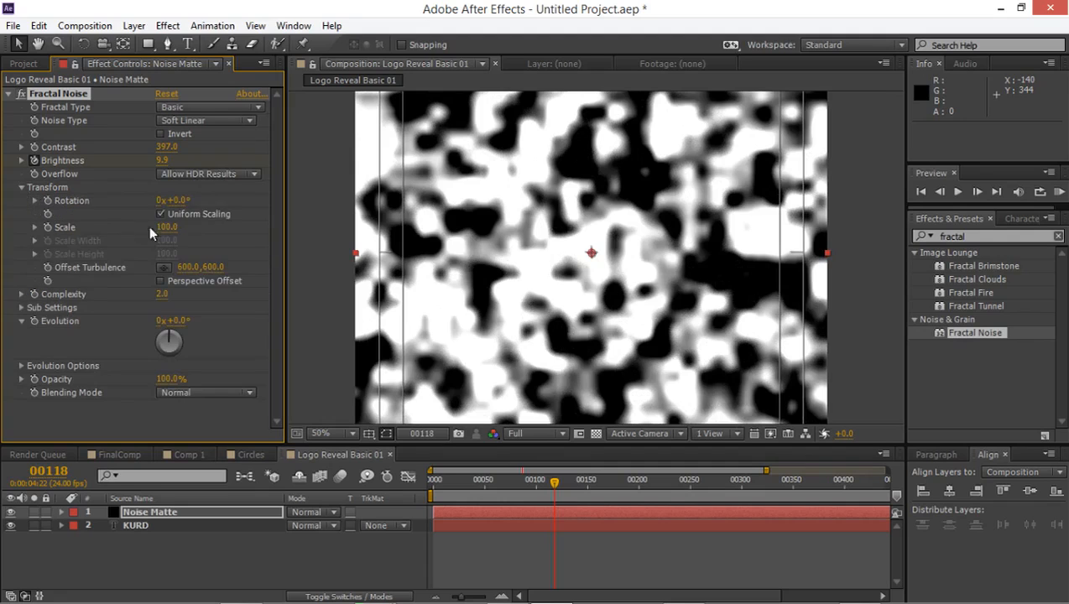
pyautogui.moveTo(168, 227); pyautogui.dragTo(188, 225)
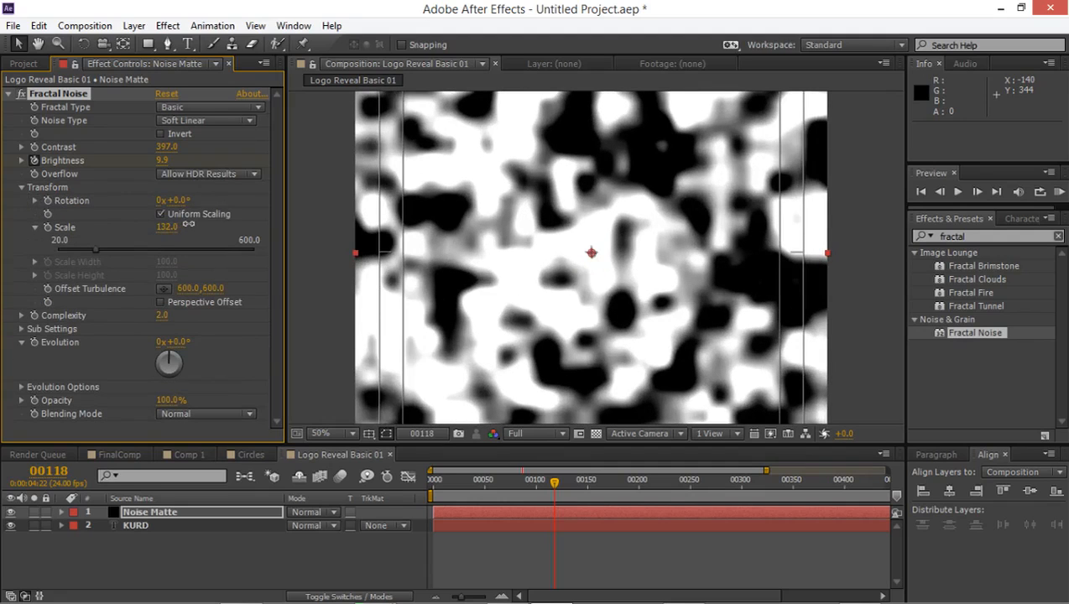
# - Reveal the Noise Matte's keyframed properties and lower the Brightness keyframe at frame 0 to darken the noise
pyautogui.moveTo(522, 480); pyautogui.dragTo(387, 499)
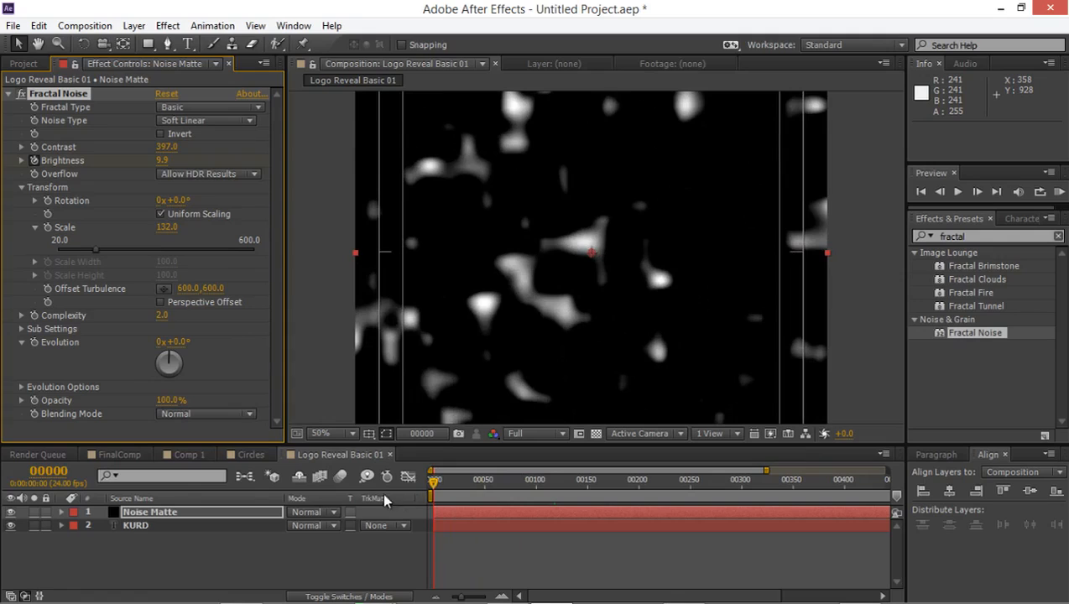
pyautogui.click(184, 518)
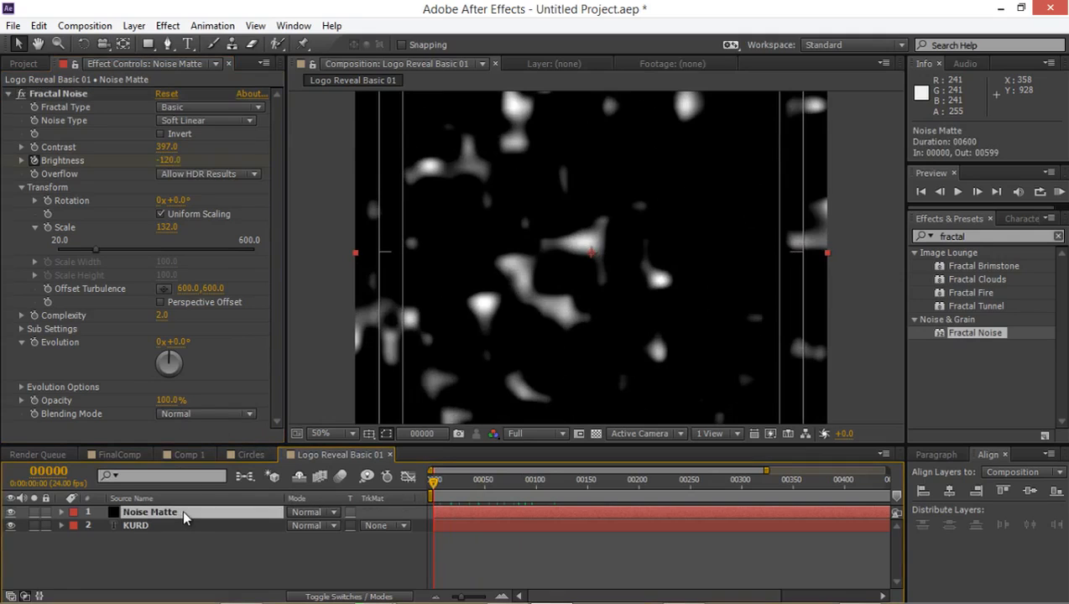
pyautogui.press('u')
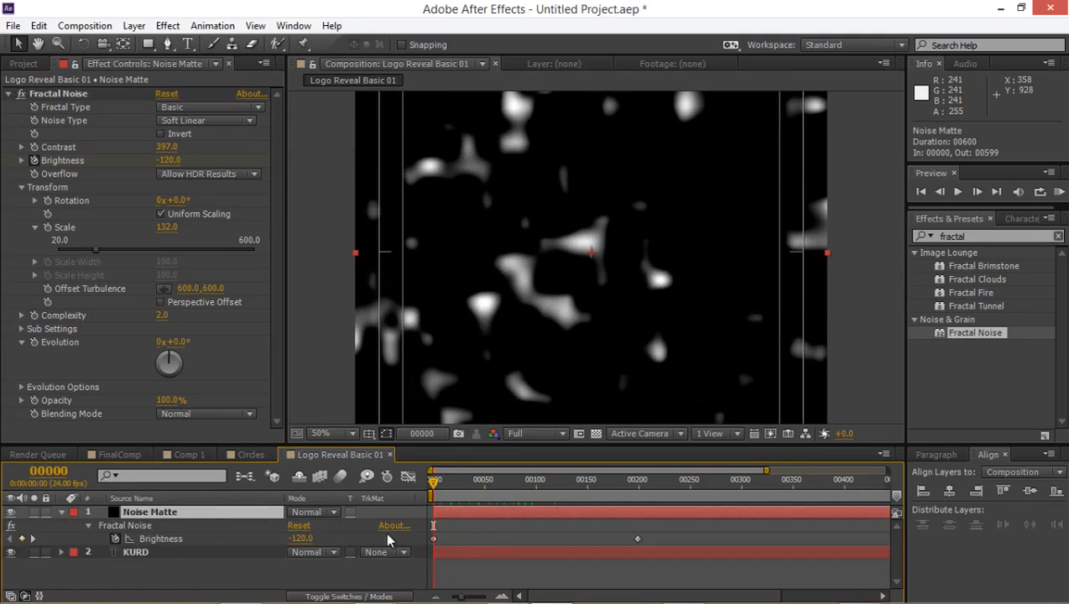
pyautogui.moveTo(298, 544); pyautogui.dragTo(200, 544)
# - Raise the Brightness keyframe at frame 199 to whiten the noise, and preview the animation up to frame 156
pyautogui.moveTo(489, 481); pyautogui.dragTo(684, 503)
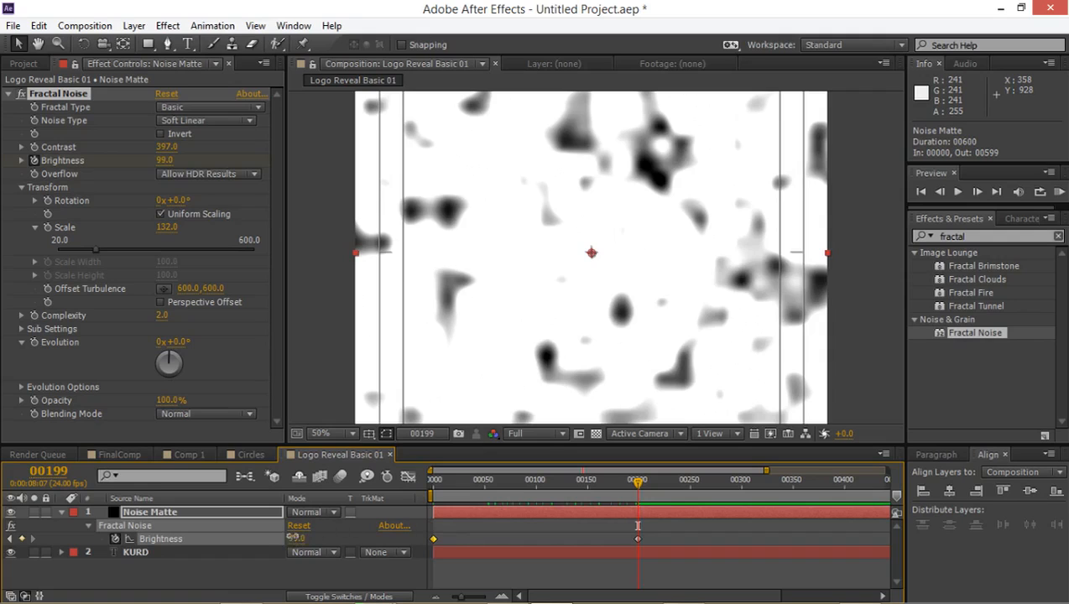
pyautogui.moveTo(294, 538); pyautogui.dragTo(395, 536)
pyautogui.moveTo(511, 484); pyautogui.dragTo(593, 483)
# - Set the KURD layer's track matte to Luma Matte "Noise Matte" and preview the text reveal
pyautogui.click(210, 551)
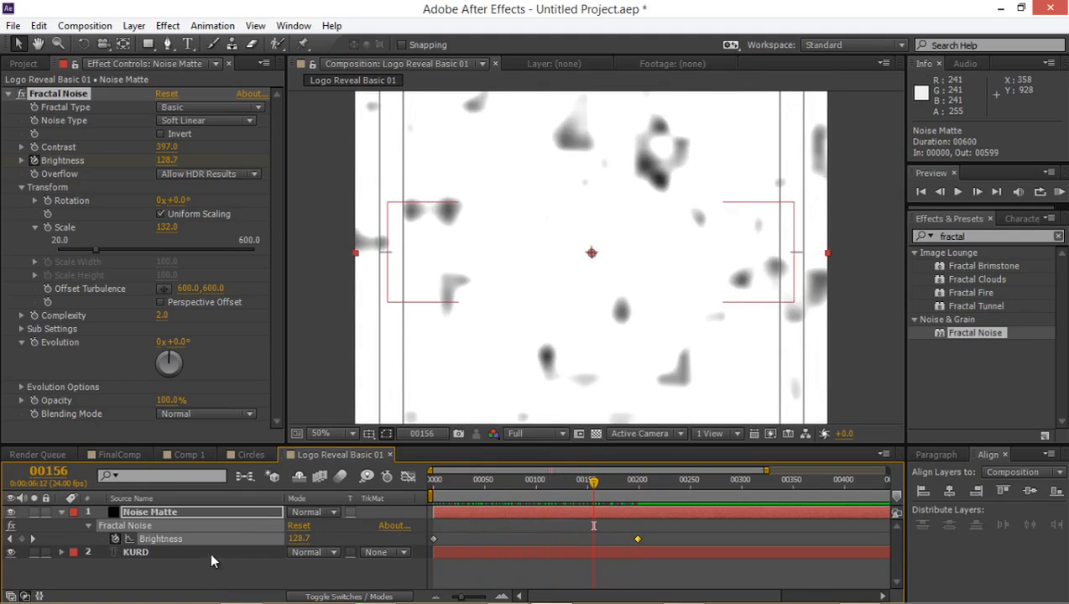
pyautogui.click(178, 508)
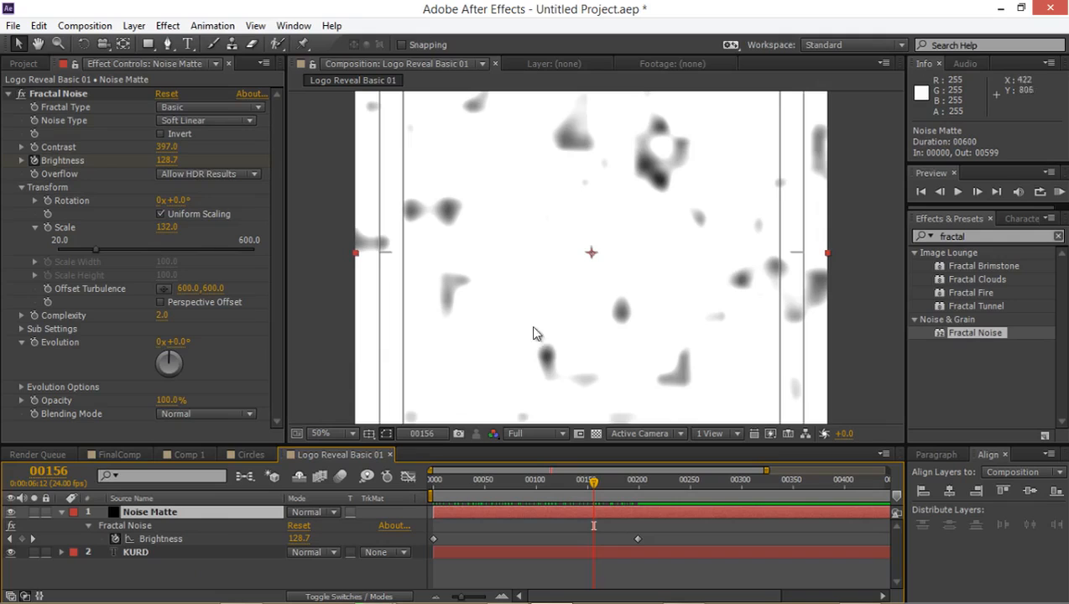
pyautogui.click(379, 553)
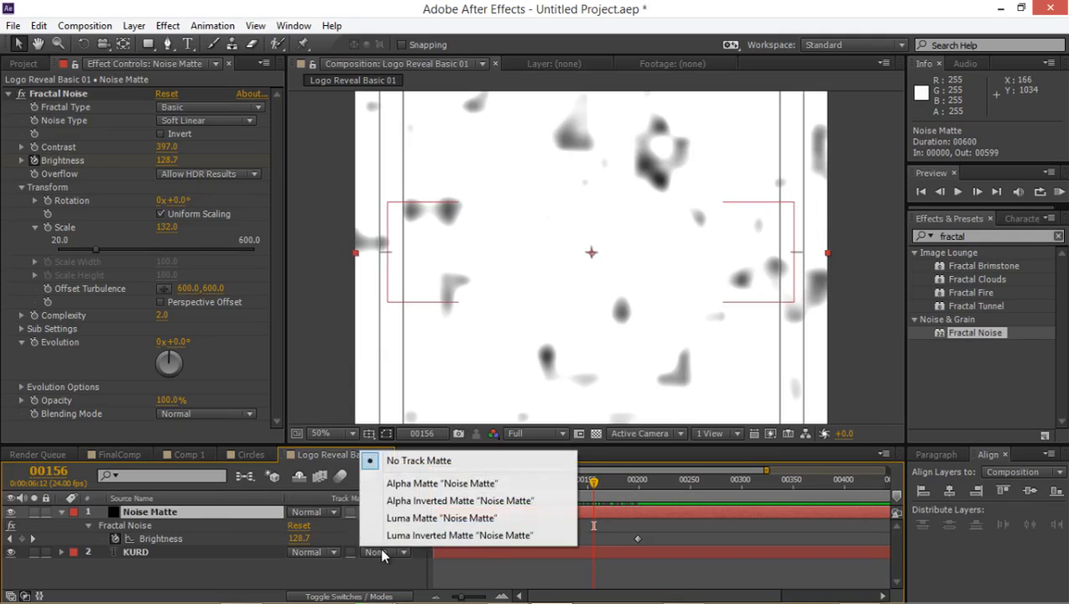
pyautogui.click(440, 517)
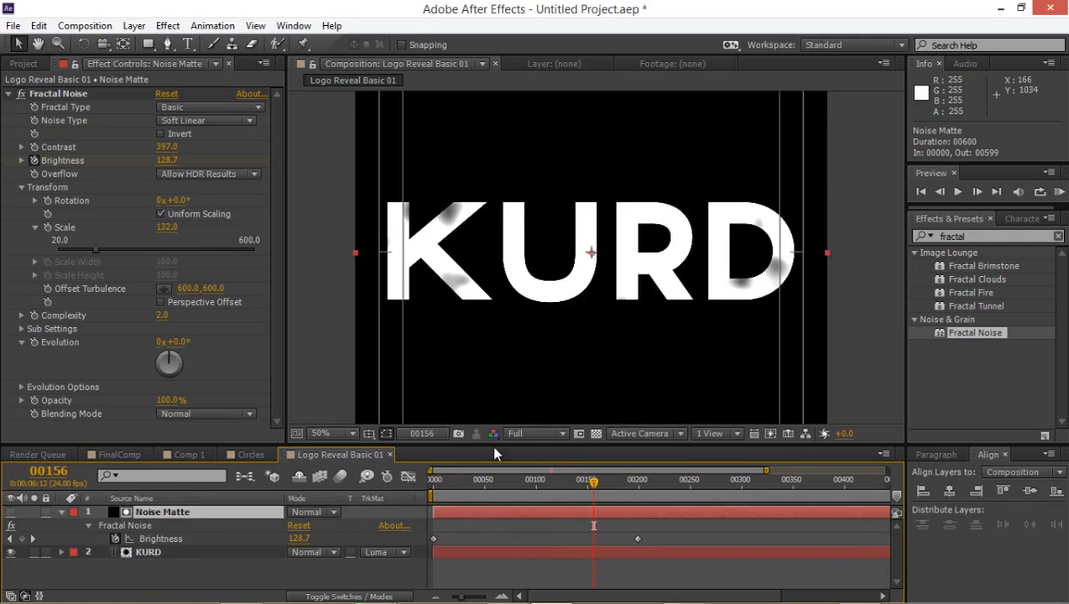
pyautogui.moveTo(454, 480); pyautogui.dragTo(560, 482)
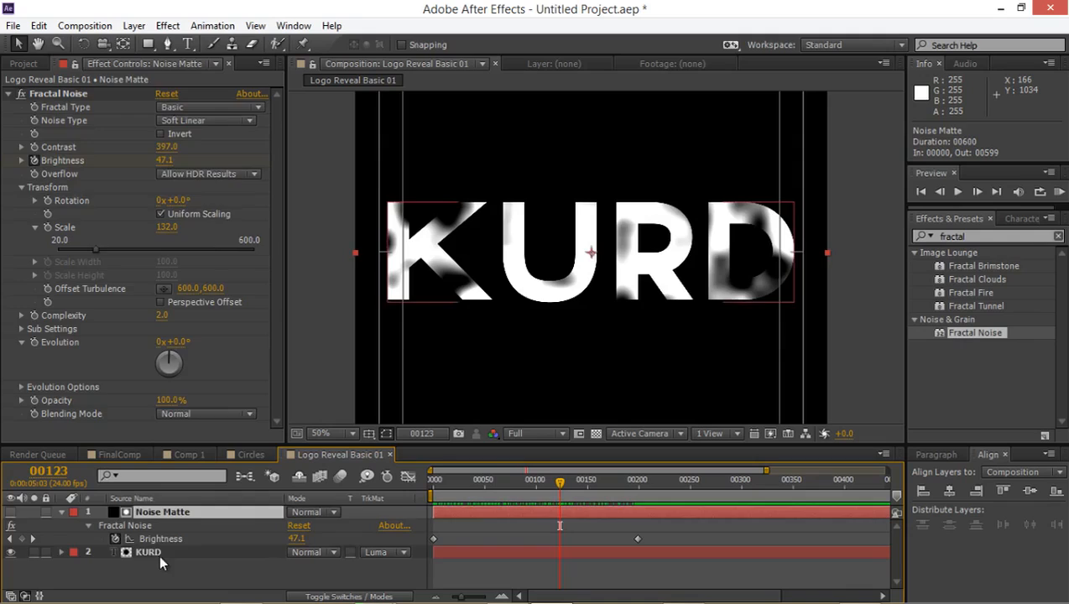
# - Find the Fast Blur effect and apply it to the KURD layer
pyautogui.click(158, 553)
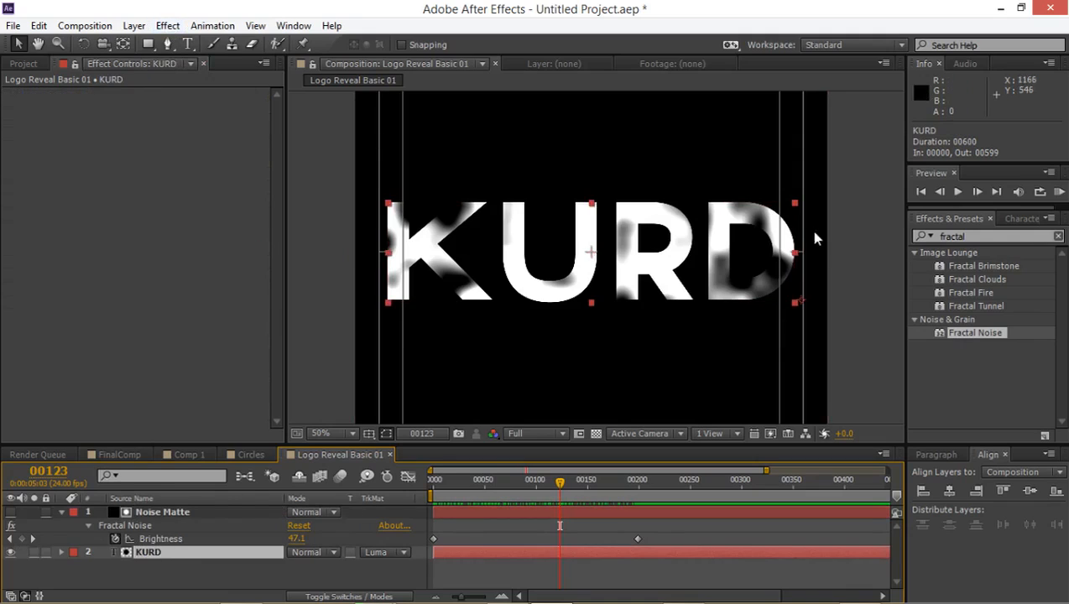
pyautogui.click(996, 242)
pyautogui.hotkey('ctrl', 'a')
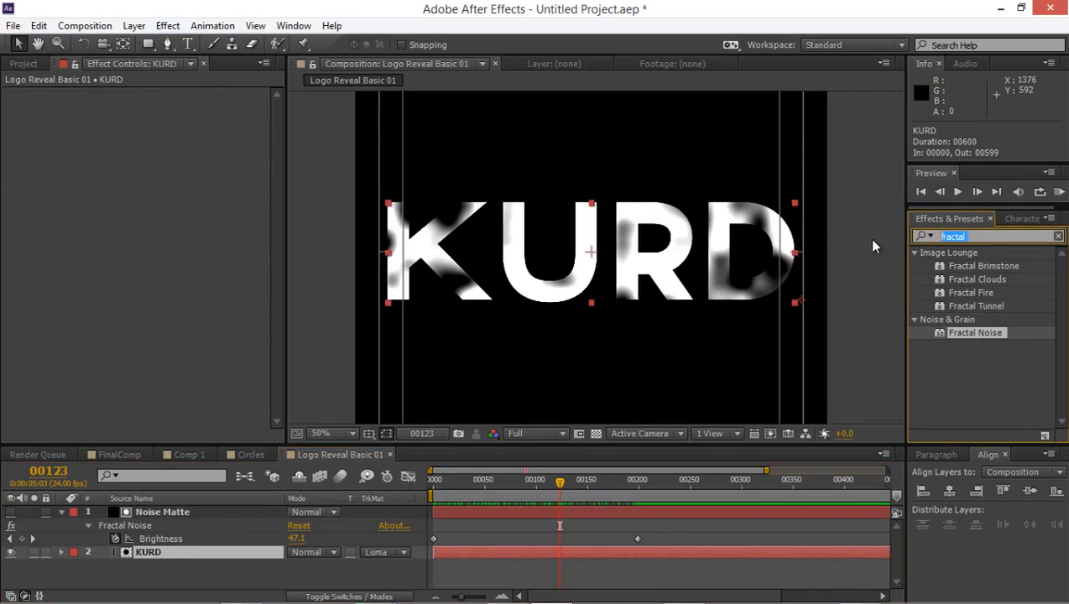
pyautogui.write('fast')
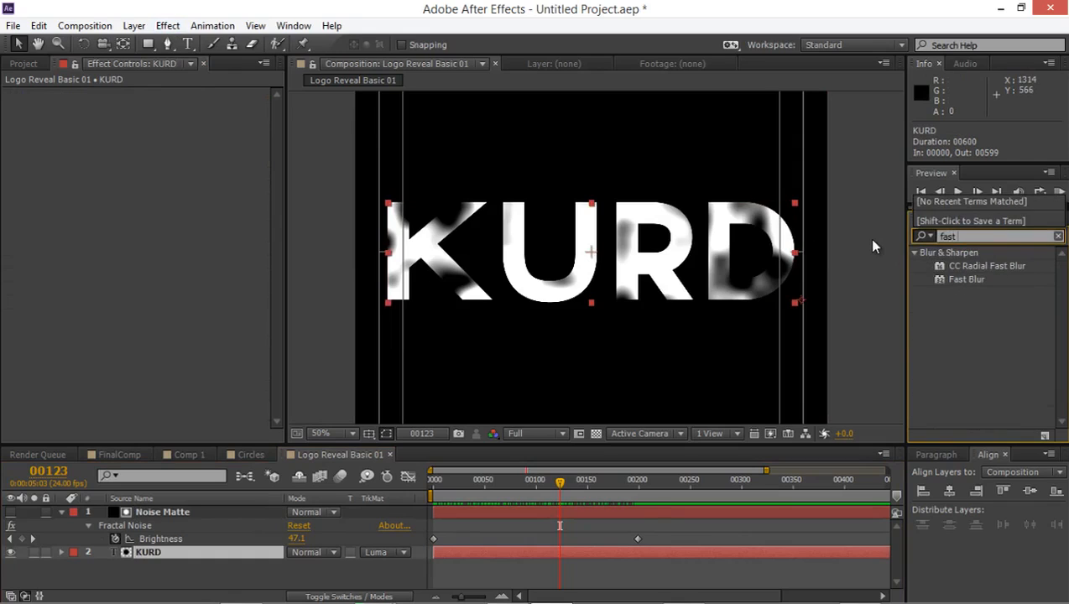
pyautogui.write(' blur')
pyautogui.doubleClick(940, 282)
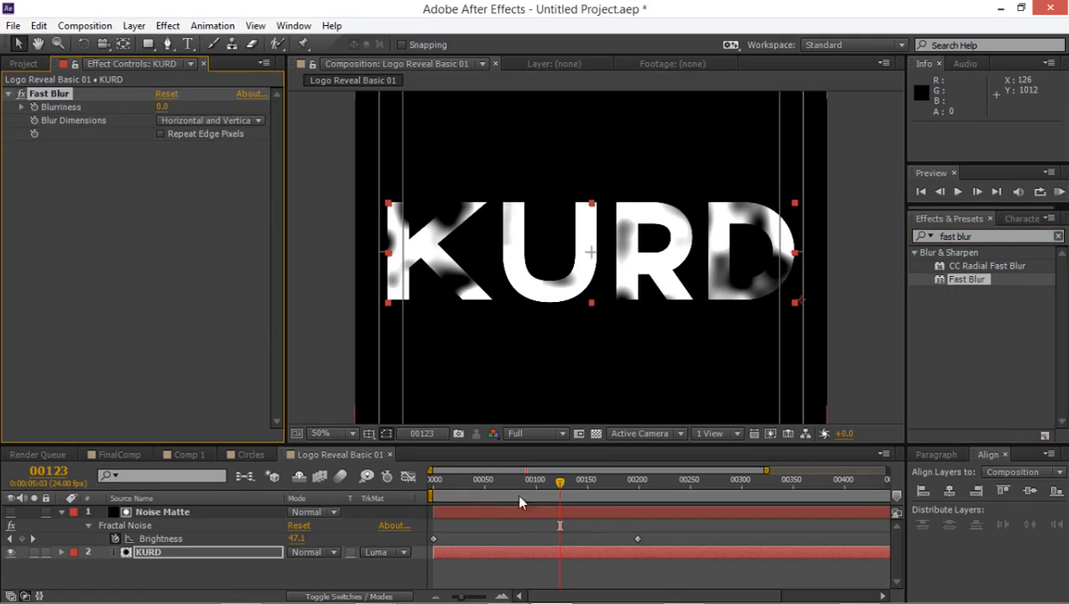
# - Set the KURD layer's Fast Blur blurriness to 42 and preview the blurred reveal
pyautogui.moveTo(437, 483); pyautogui.dragTo(531, 485)
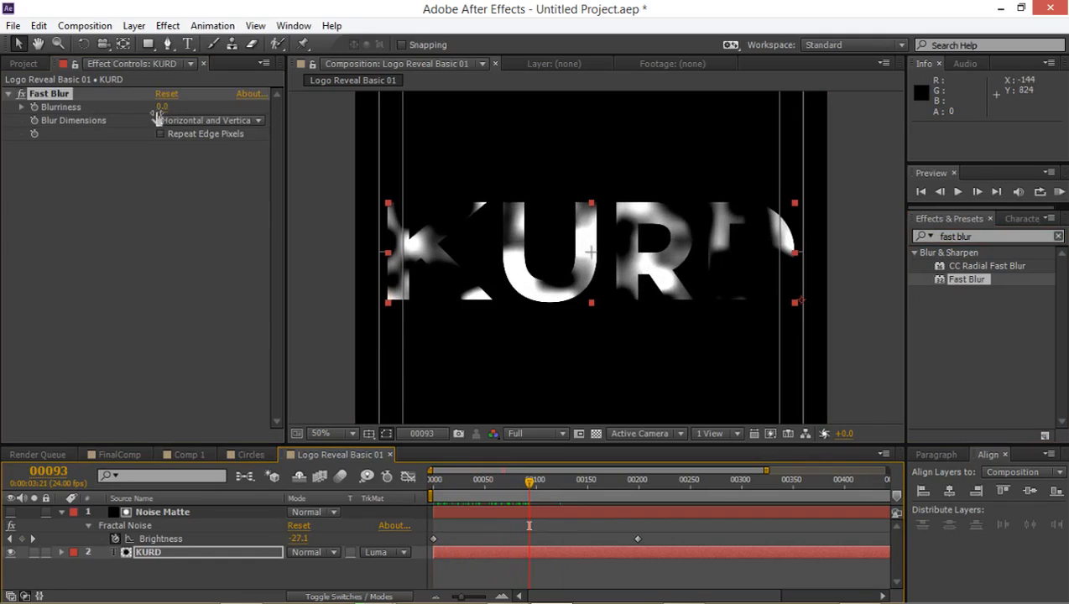
pyautogui.moveTo(162, 108); pyautogui.dragTo(198, 113)
pyautogui.moveTo(546, 485); pyautogui.dragTo(593, 497)
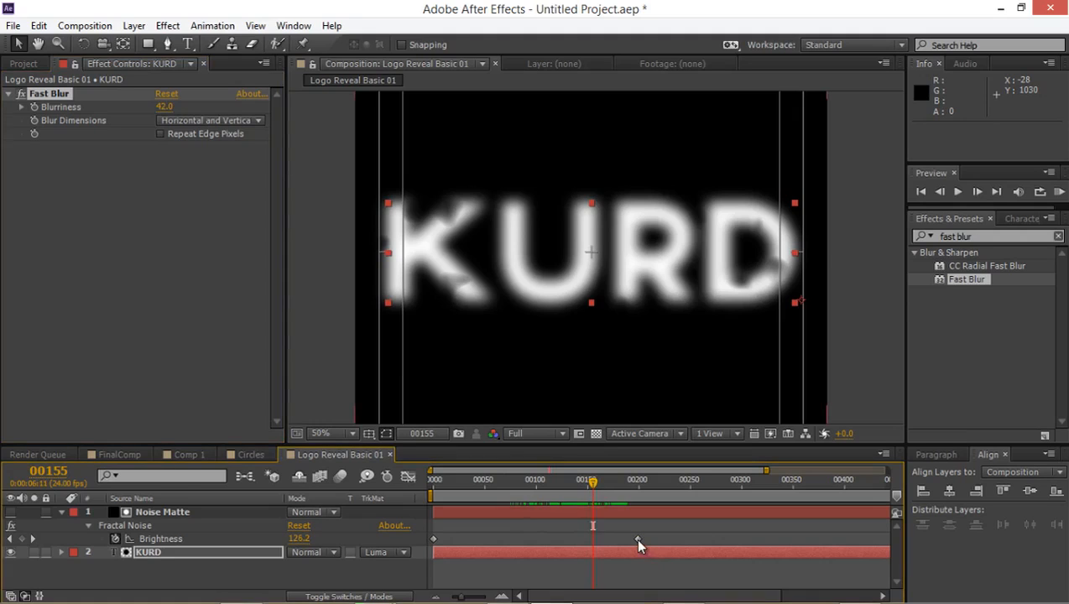
# - Move the Noise Matte's second Brightness keyframe to frame 311 to slow the reveal
pyautogui.moveTo(637, 539); pyautogui.dragTo(754, 543)
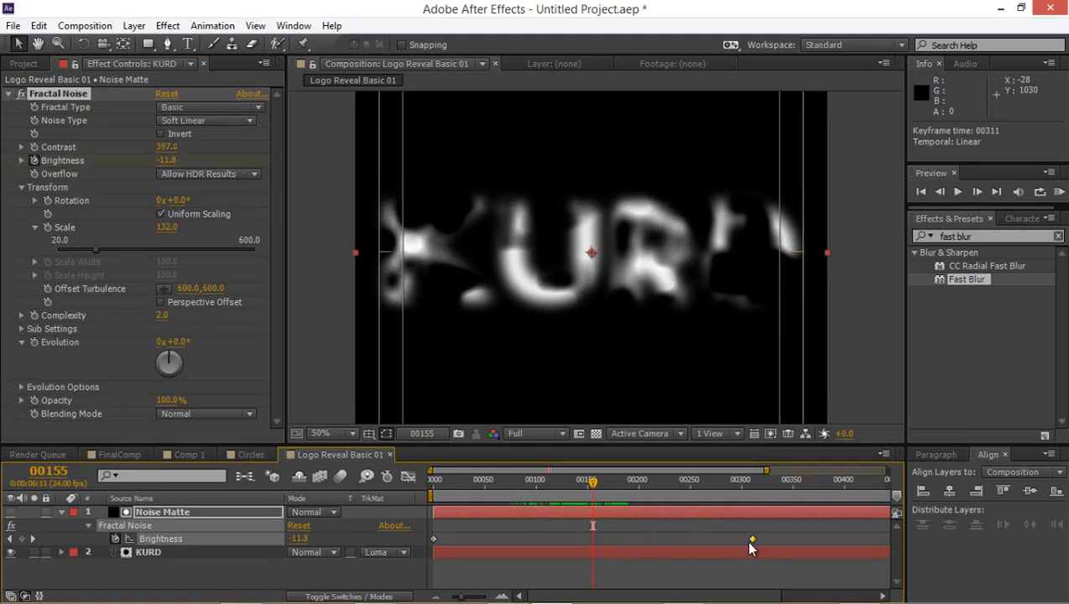
# - Start keyframing the Fast Blur's Blurriness on the KURD layer at frame 150
pyautogui.moveTo(563, 483); pyautogui.dragTo(596, 495)
pyautogui.moveTo(529, 481); pyautogui.dragTo(579, 493)
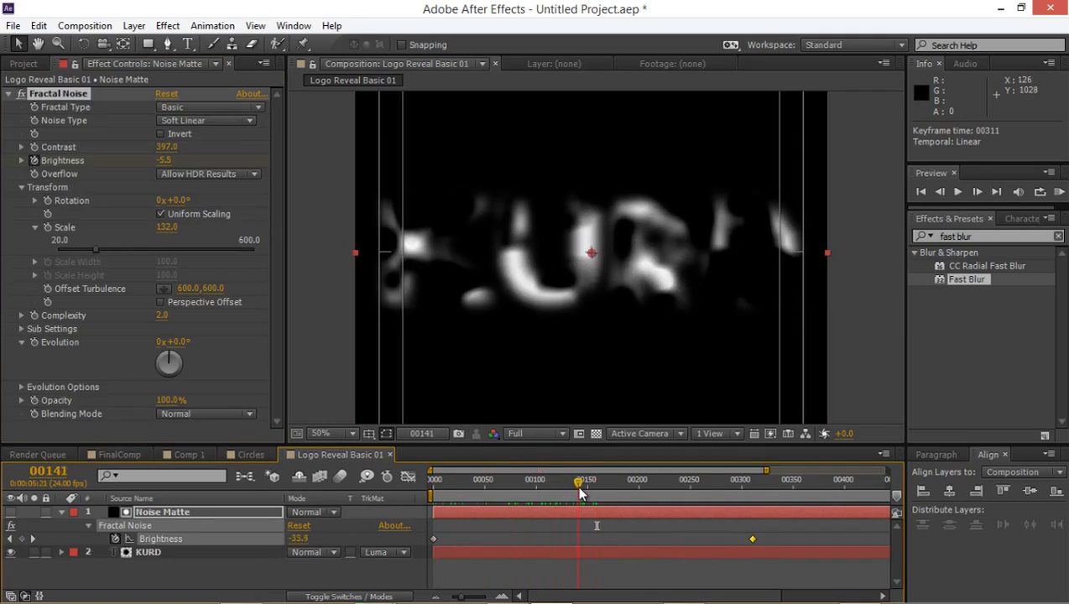
pyautogui.click(64, 472)
pyautogui.write('150')
pyautogui.press('Return')
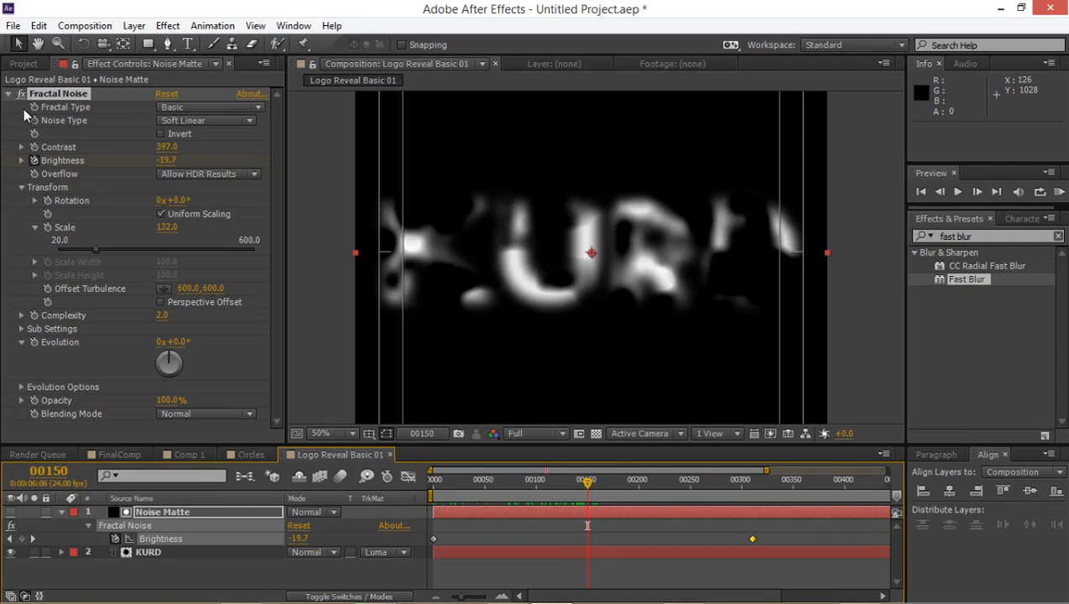
pyautogui.click(146, 552)
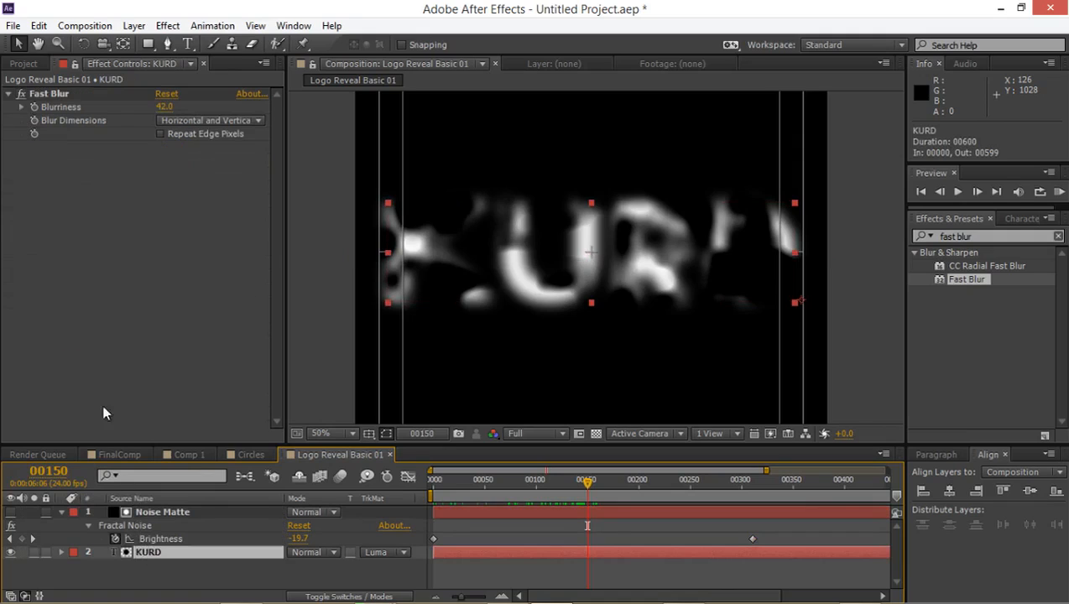
pyautogui.click(34, 107)
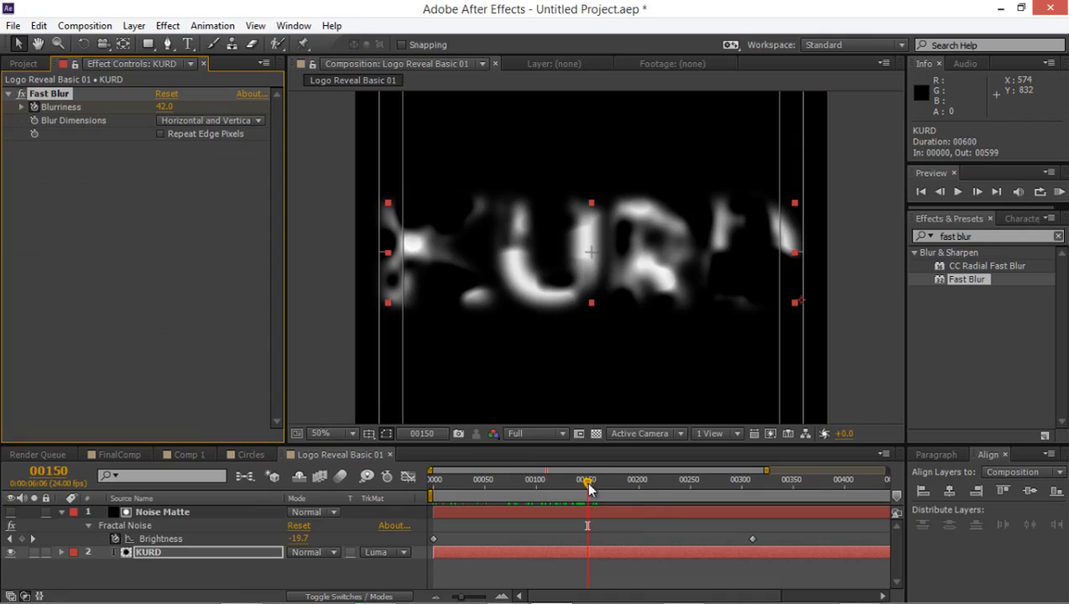
# - Keyframe the KURD layer's Blurriness at 0 on frame 302 and 1 on frame 320, and preview the reveal
pyautogui.moveTo(588, 482); pyautogui.dragTo(743, 495)
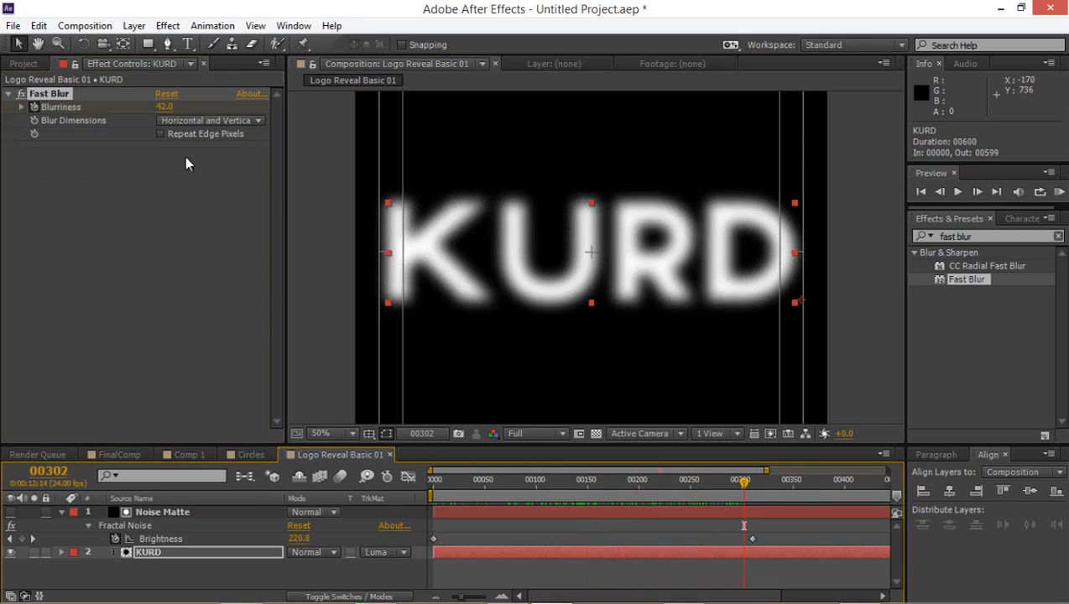
pyautogui.moveTo(37, 107); pyautogui.dragTo(13, 107)
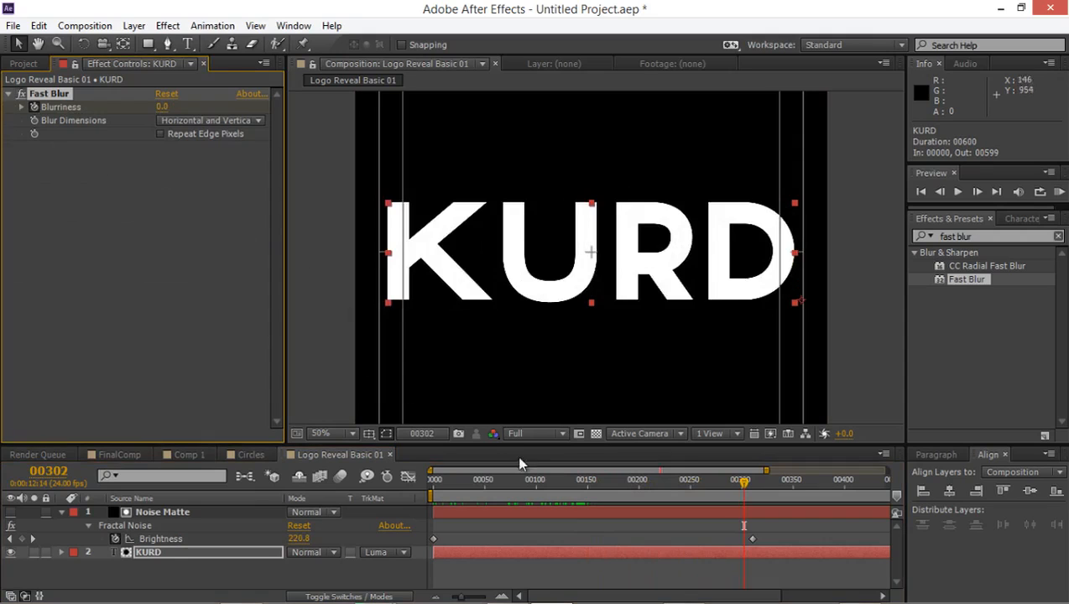
pyautogui.moveTo(634, 489); pyautogui.dragTo(762, 495)
pyautogui.press('.')
pyautogui.scroll(1, 470, 323)
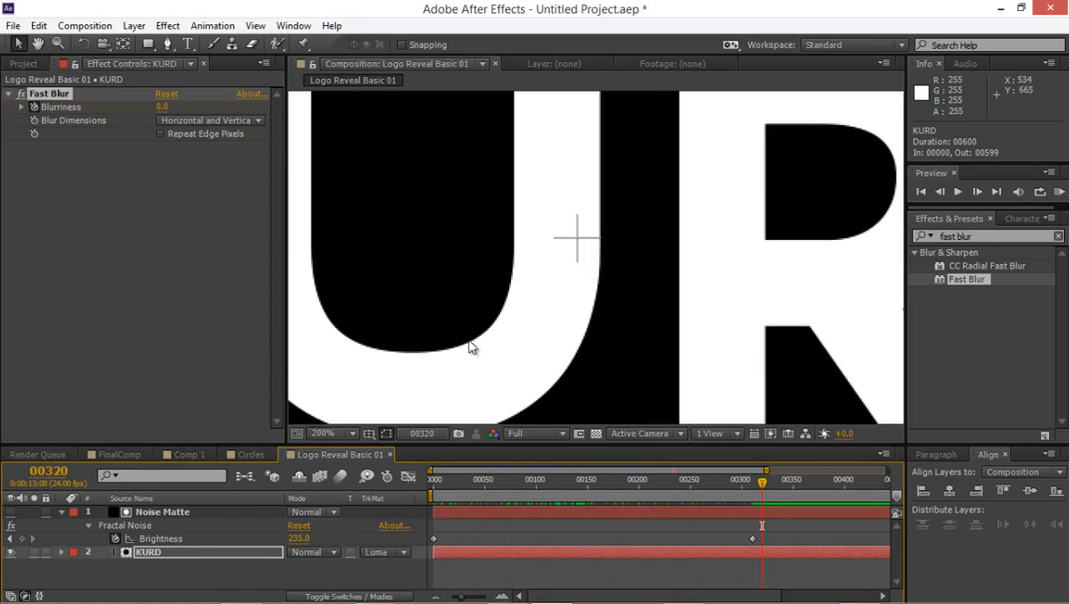
pyautogui.click(158, 105)
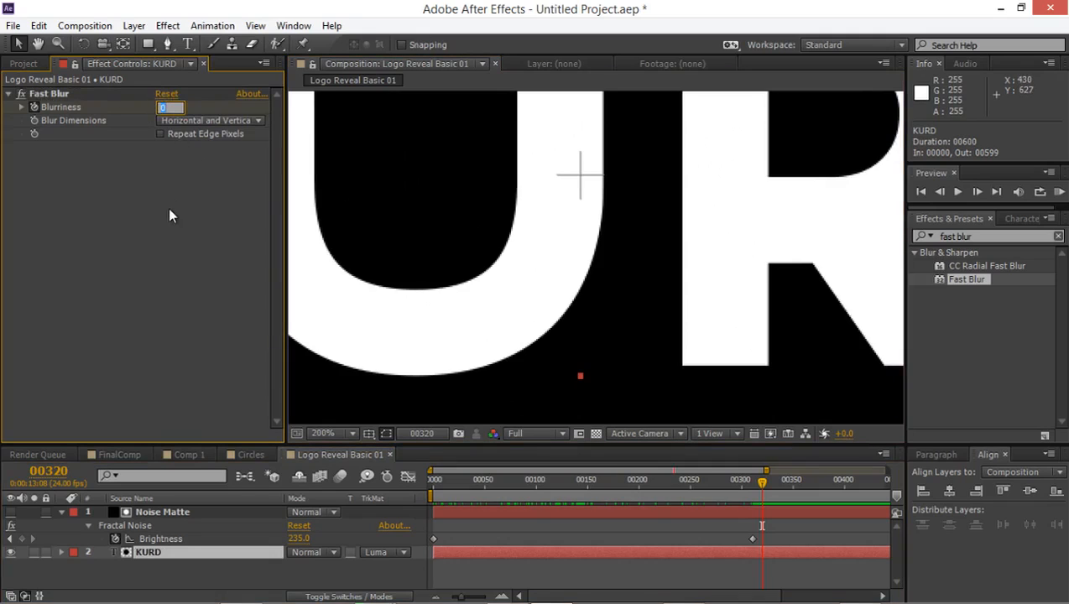
pyautogui.press('Return')
pyautogui.scroll(-2, 409, 281)
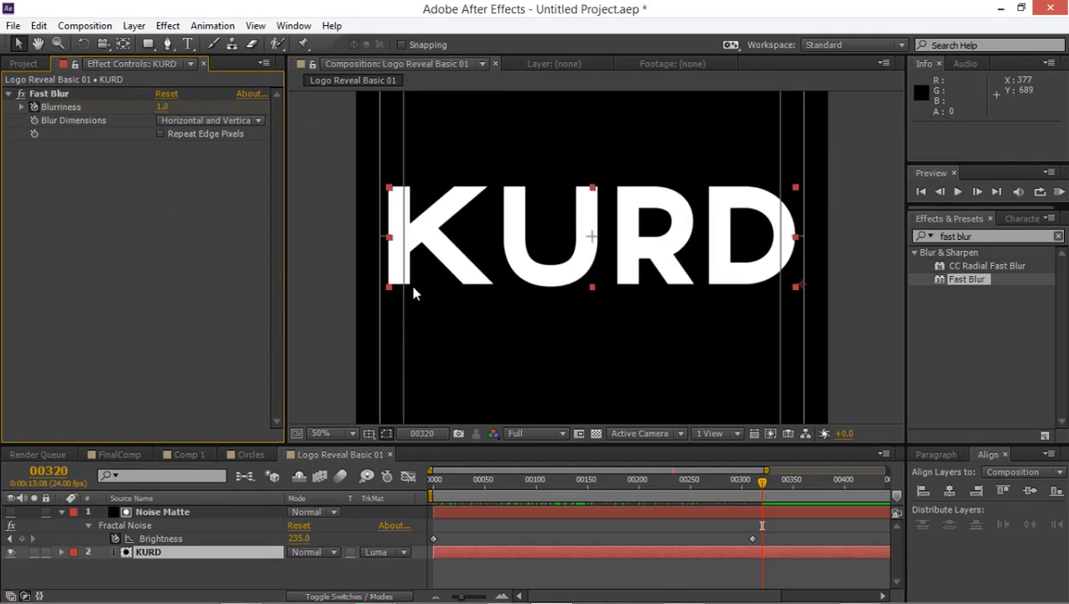
pyautogui.moveTo(762, 480); pyautogui.dragTo(664, 510)
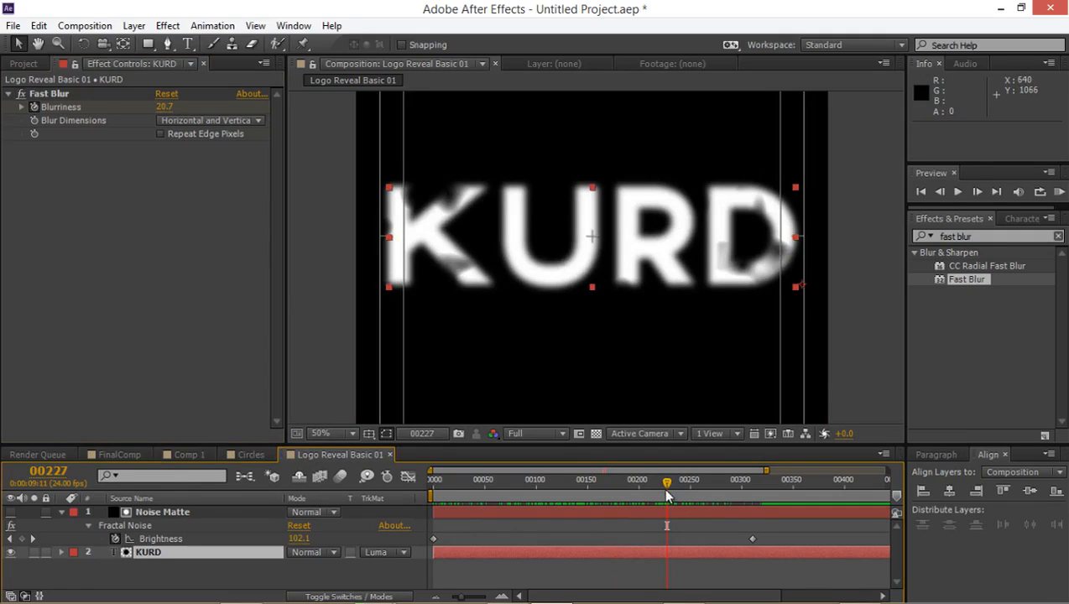
pyautogui.moveTo(663, 485); pyautogui.dragTo(576, 526)
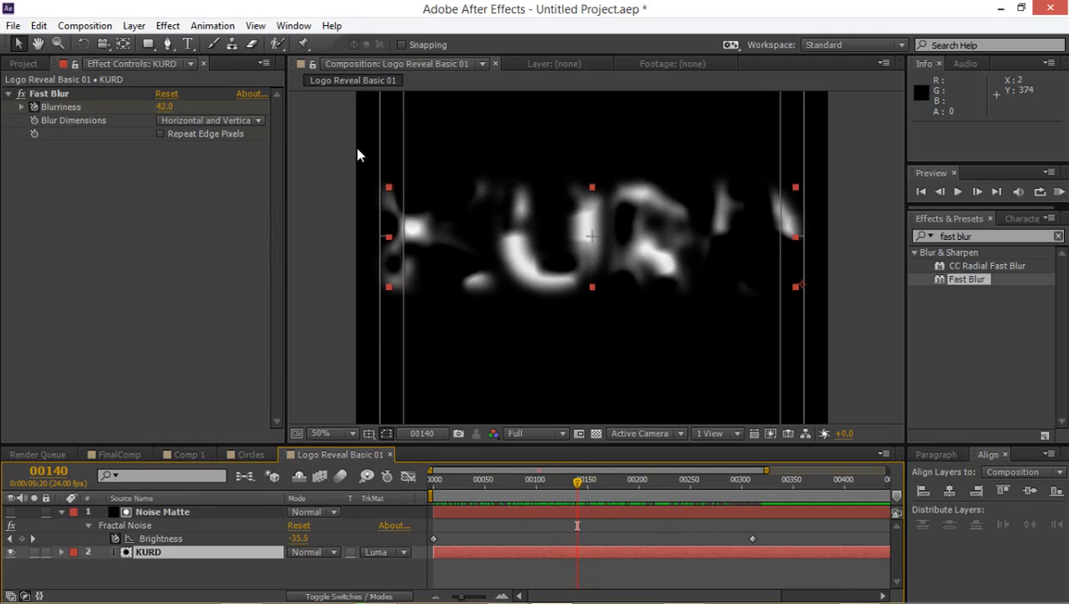
# - Create a composition named Circlw Logo Reveal and add a white 1200 x 1200 px solid named Circle 1
pyautogui.hotkey('ctrl', 'n')
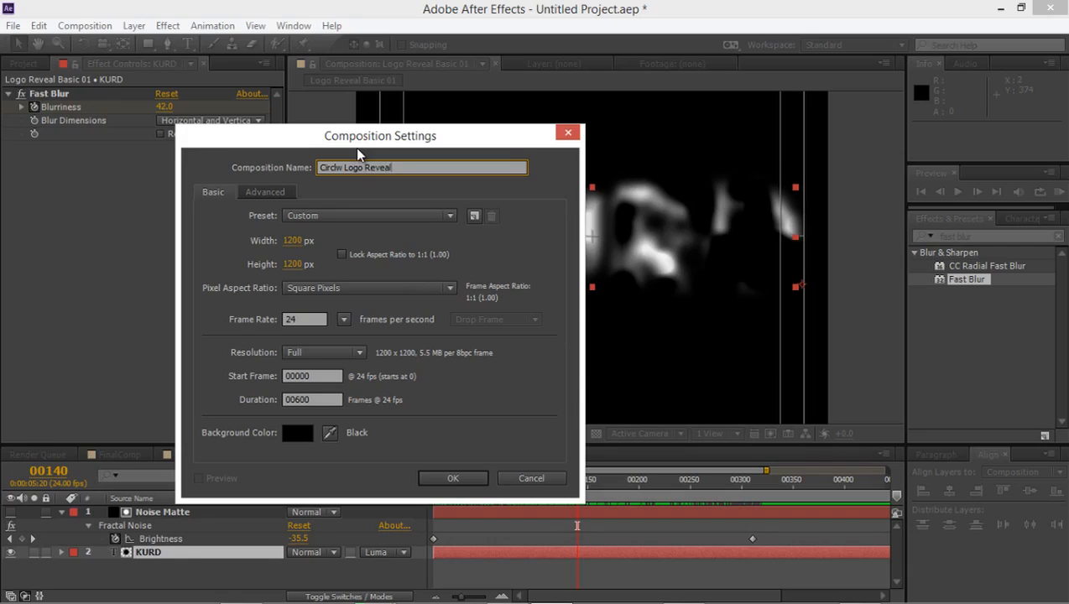
pyautogui.press('Return')
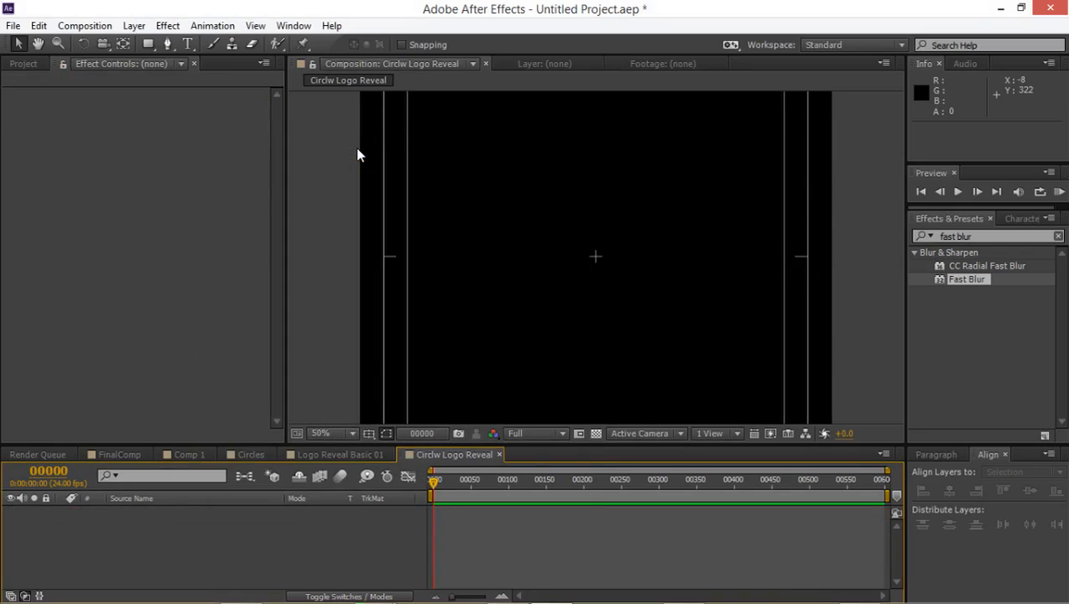
pyautogui.hotkey('ctrl', 'y')
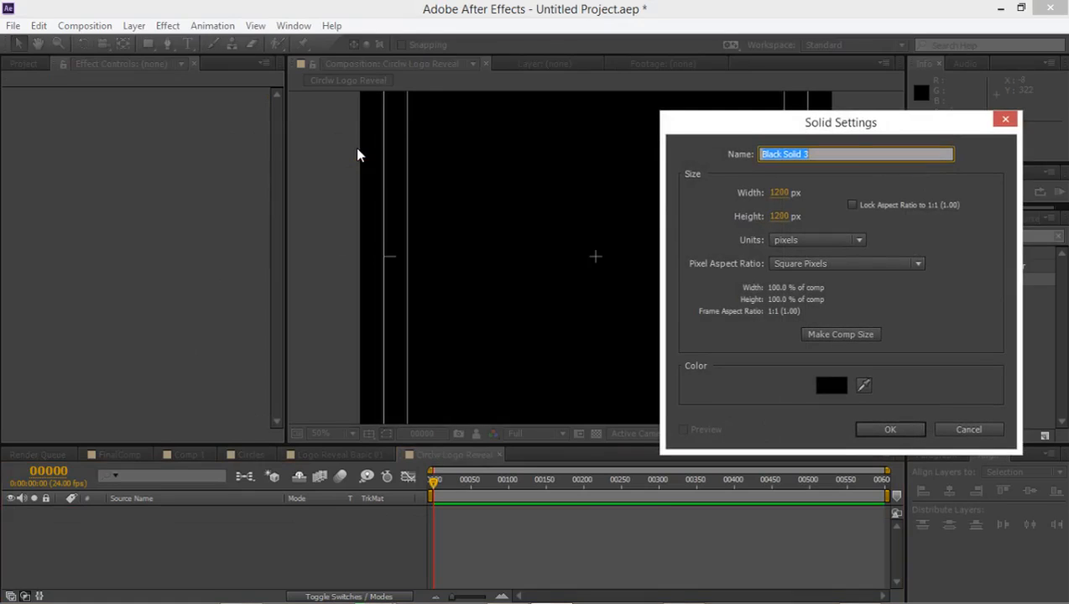
pyautogui.write('Circle 1')
pyautogui.click(822, 385)
pyautogui.moveTo(98, 329); pyautogui.dragTo(12, 280)
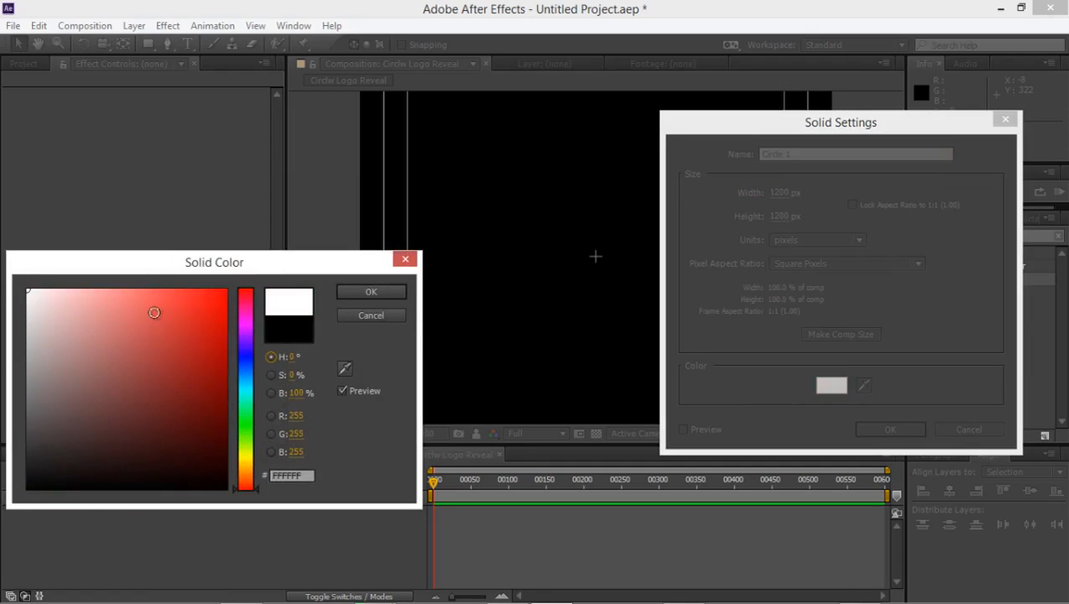
pyautogui.click(370, 292)
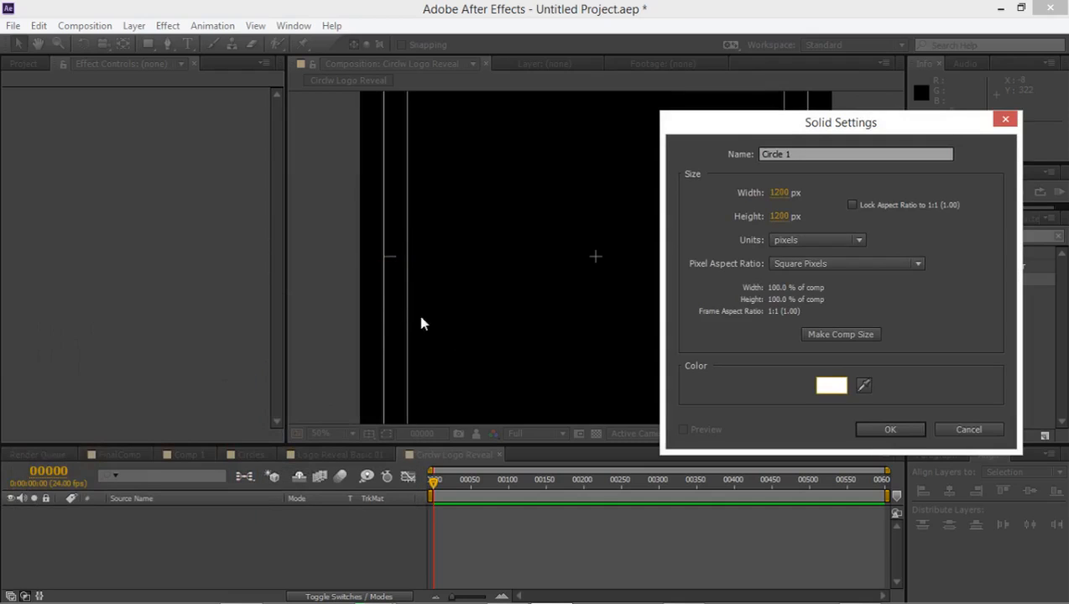
pyautogui.click(889, 430)
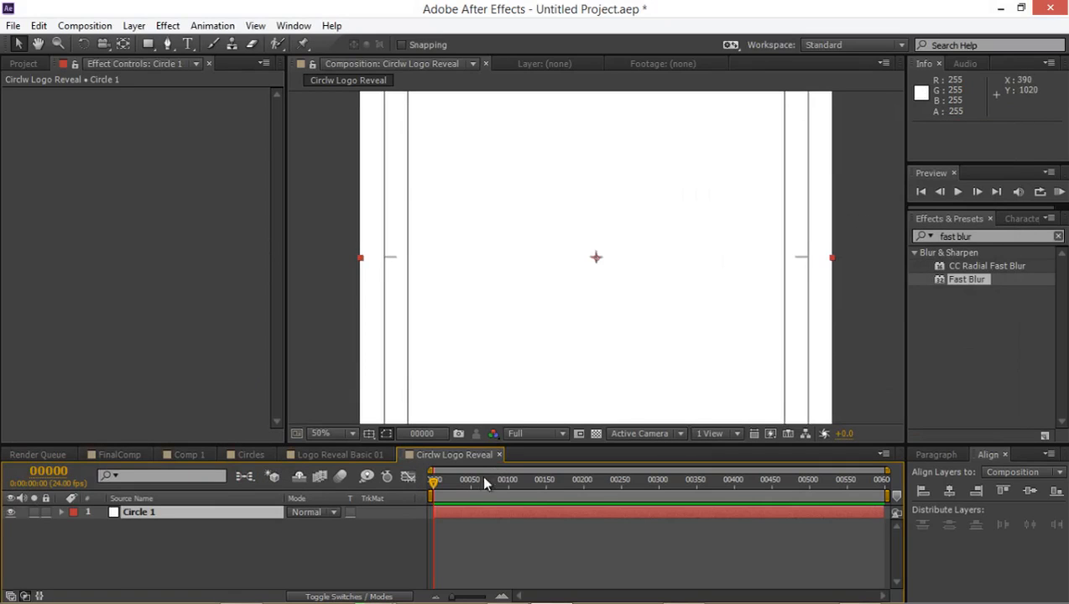
# - Add an elliptical mask that fills the whole Circle 1 layer
pyautogui.moveTo(151, 46); pyautogui.dragTo(216, 75)
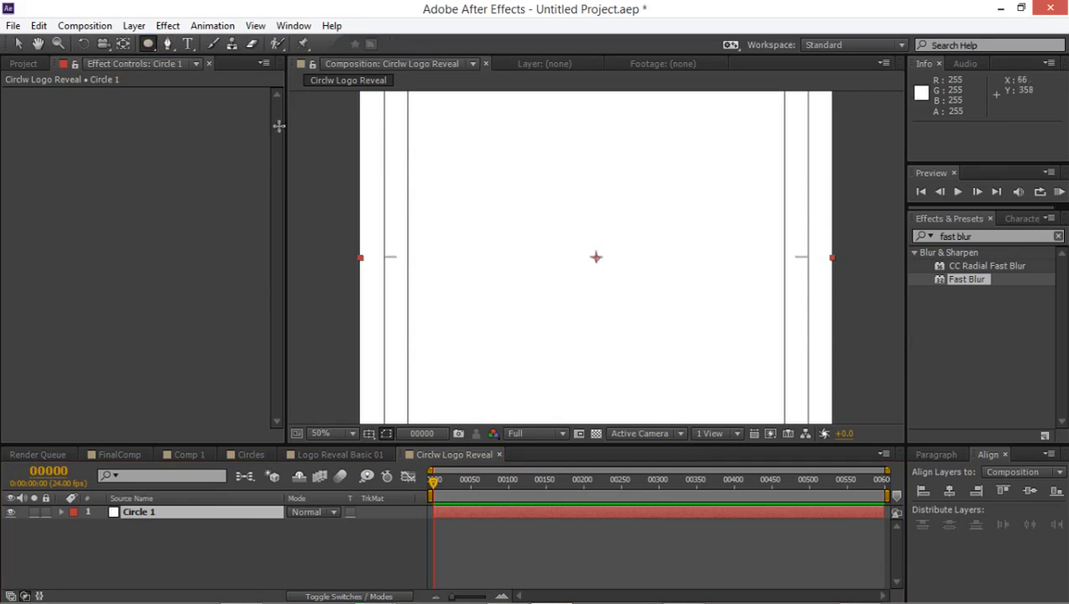
pyautogui.doubleClick(150, 46)
pyautogui.scroll(-1, 462, 229)
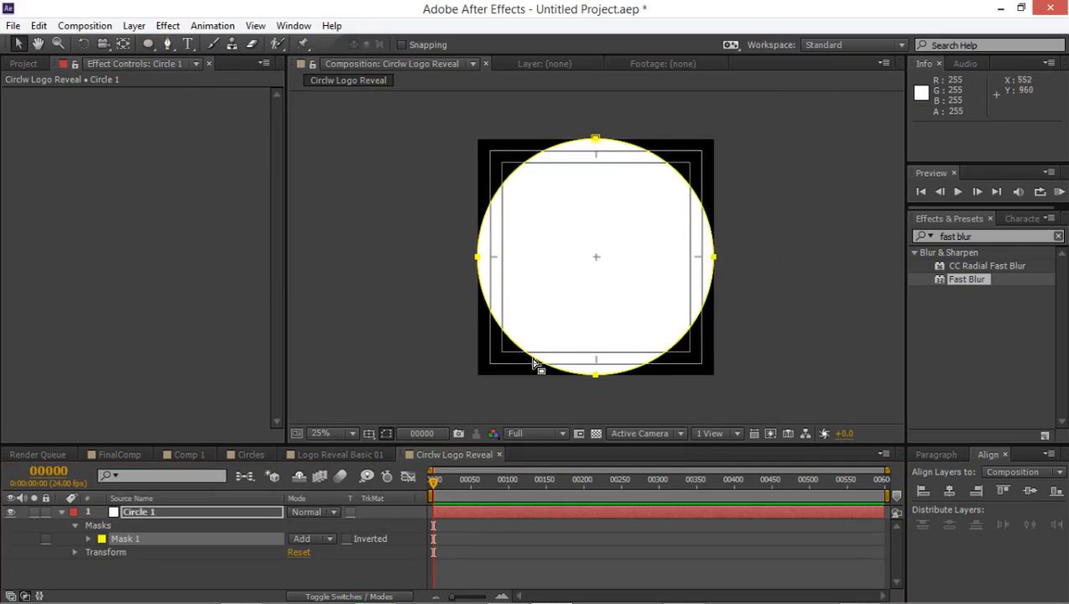
pyautogui.scroll(1, 539, 371)
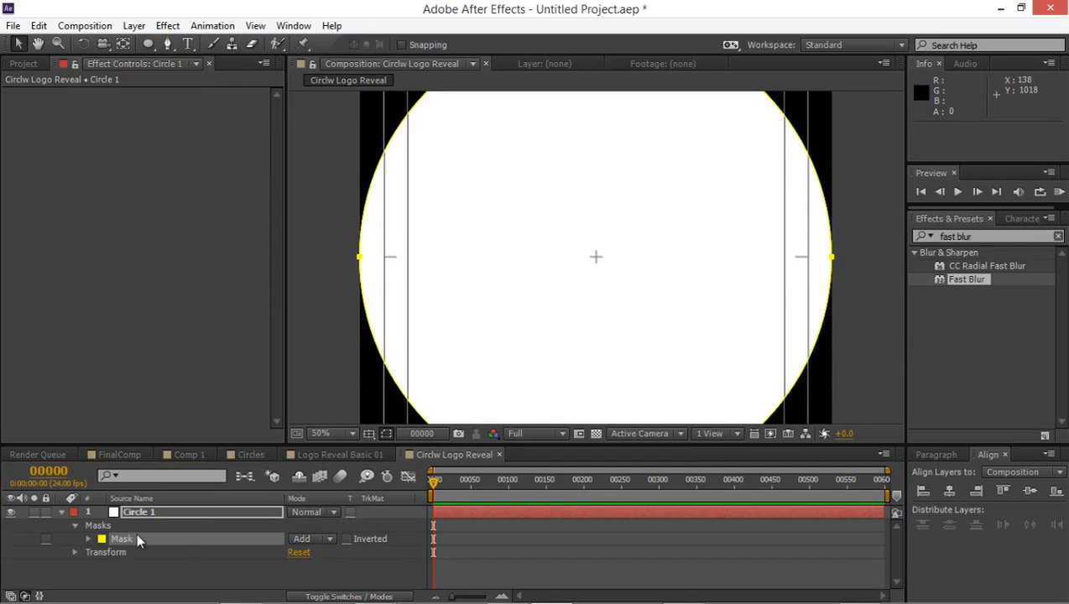
# - Keyframe Circle 1's Mask Path at frames 0 and 30 with the full-size circle
pyautogui.click(87, 539)
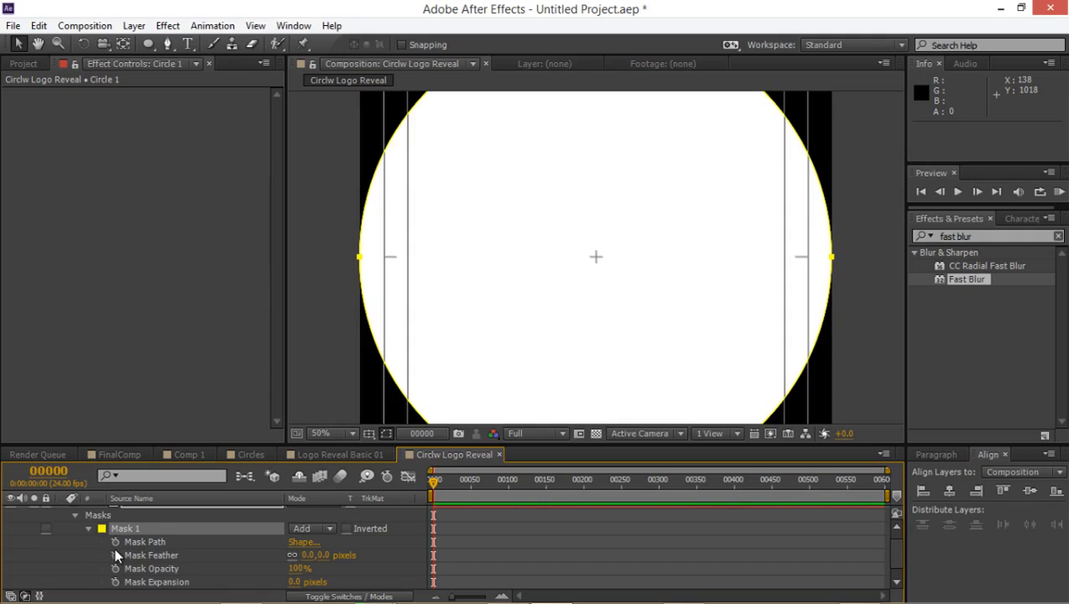
pyautogui.click(115, 542)
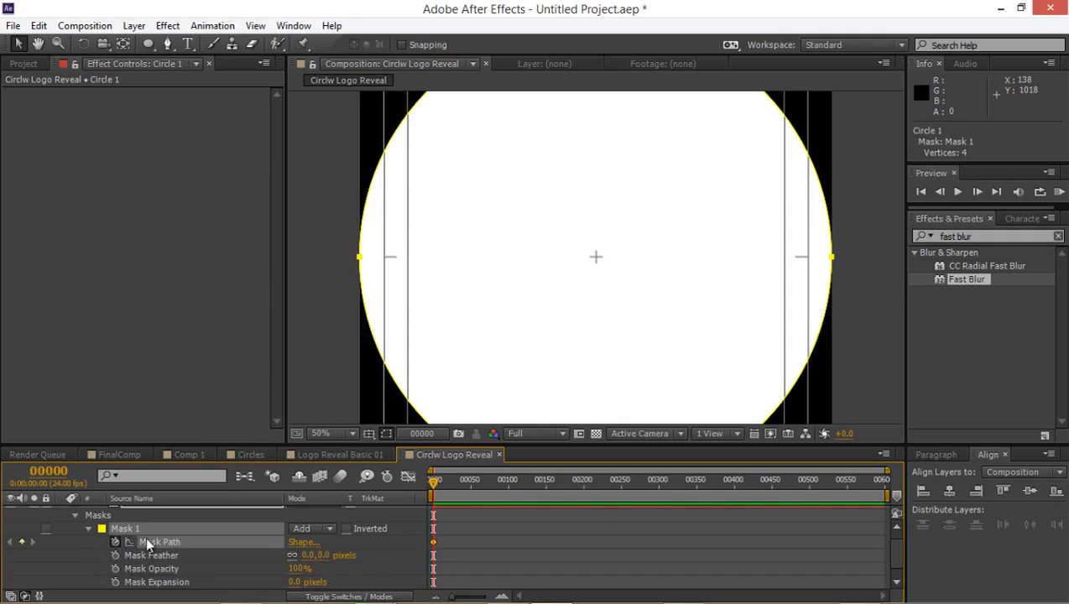
pyautogui.moveTo(480, 488); pyautogui.dragTo(492, 496)
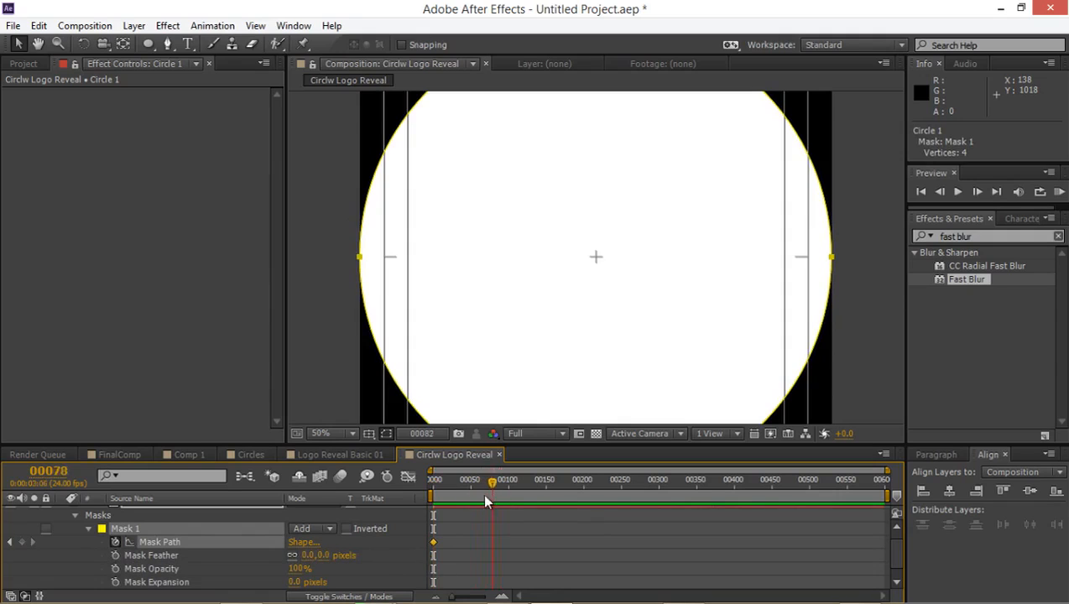
pyautogui.click(471, 503)
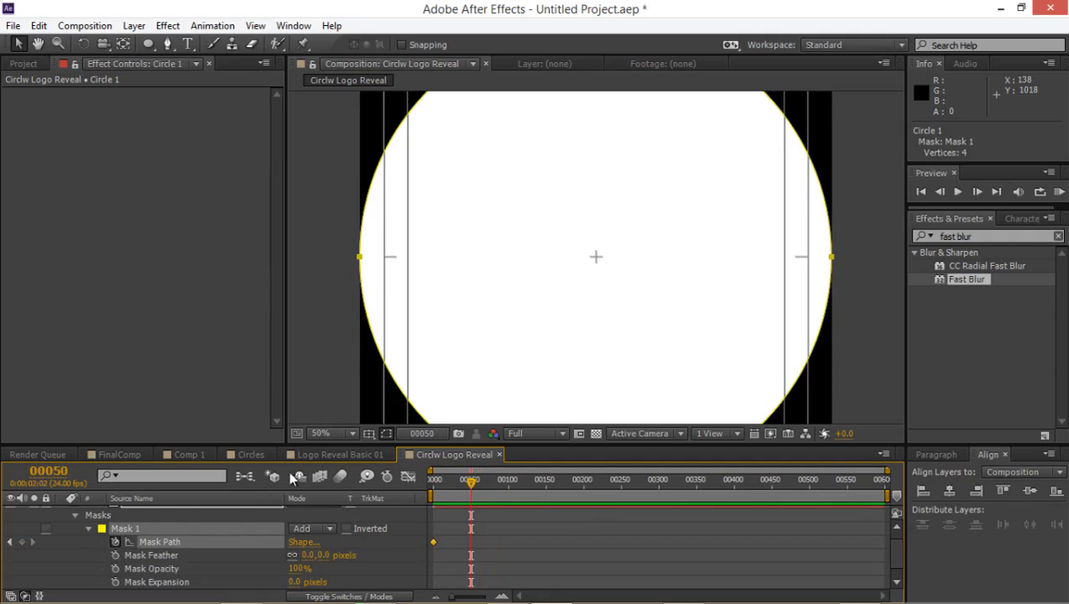
pyautogui.click(58, 473)
pyautogui.write('30')
pyautogui.press('Return')
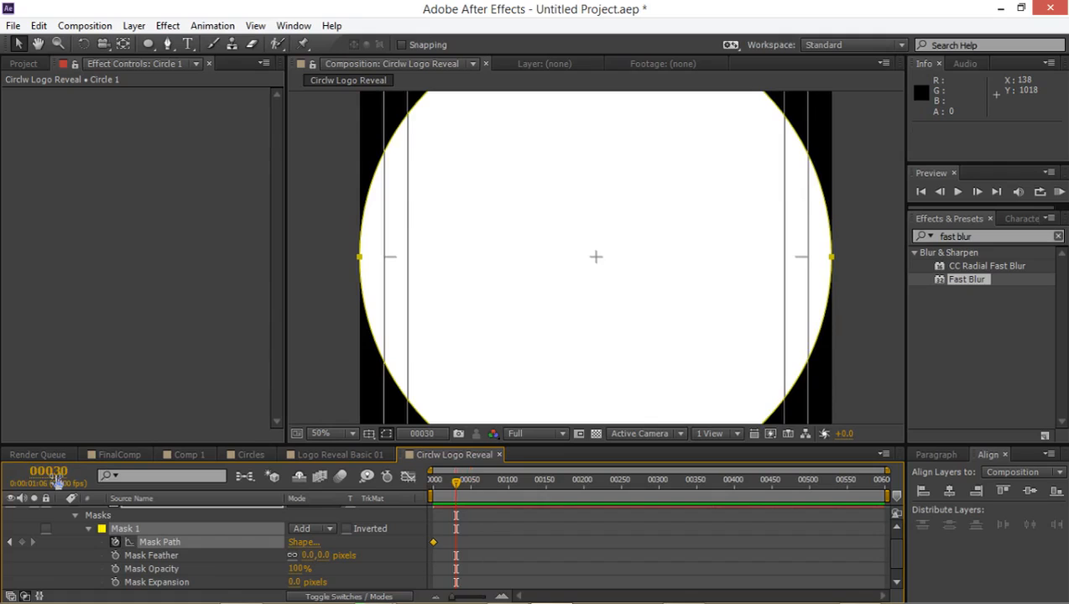
pyautogui.click(21, 542)
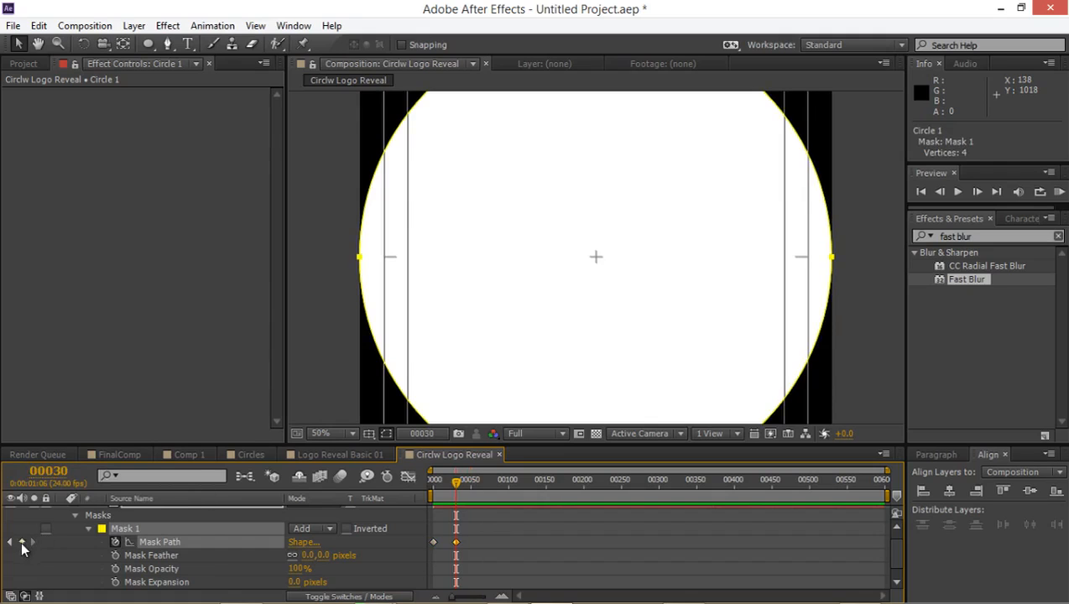
# - Shrink Circle 1's mask to a tiny point at the composition's centre on the frame 0 keyframe
pyautogui.click(11, 543)
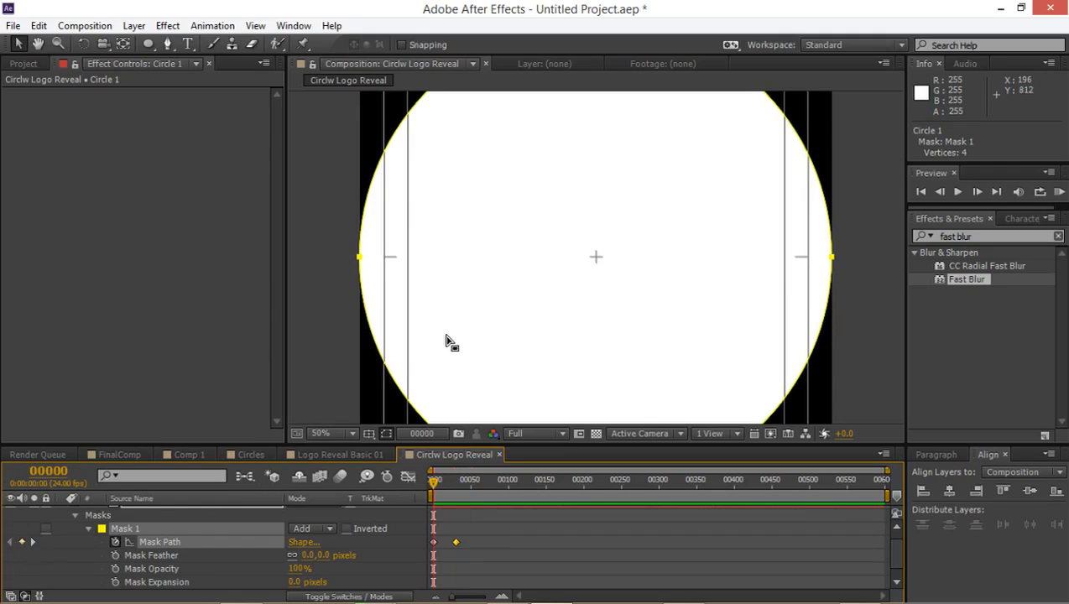
pyautogui.scroll(-2, 494, 115)
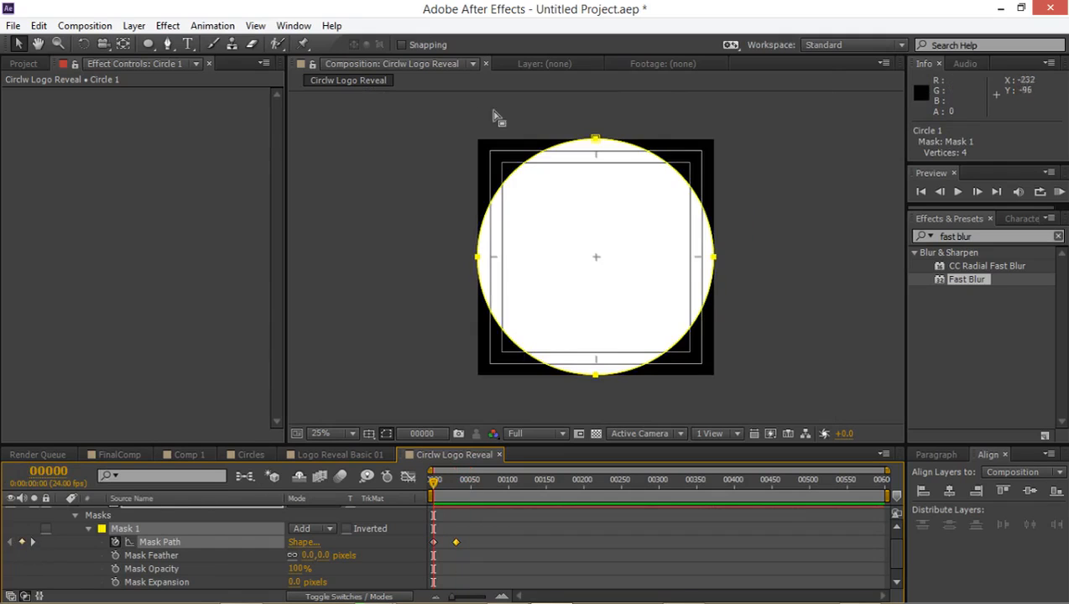
pyautogui.press('`')
pyautogui.scroll(2, 484, 189)
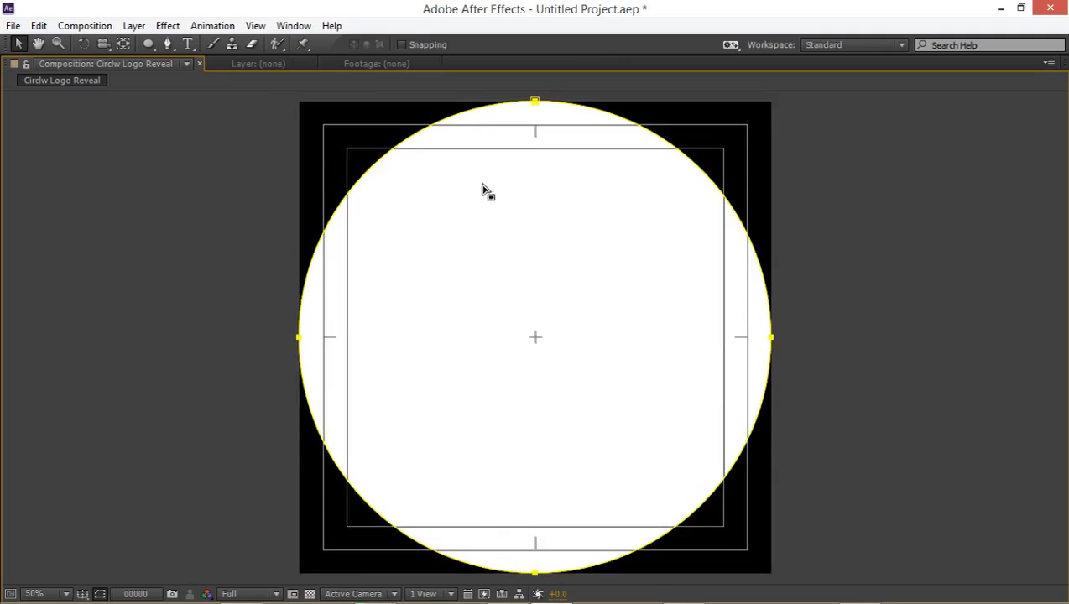
pyautogui.click(401, 144)
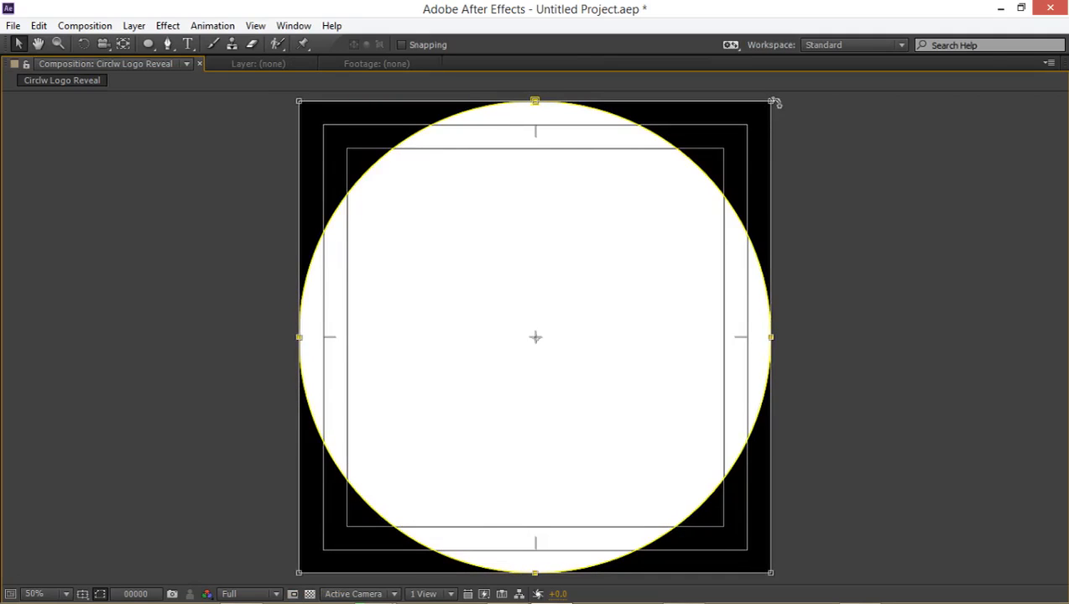
pyautogui.moveTo(772, 103); pyautogui.dragTo(606, 279)
pyautogui.moveTo(556, 316); pyautogui.dragTo(536, 332)
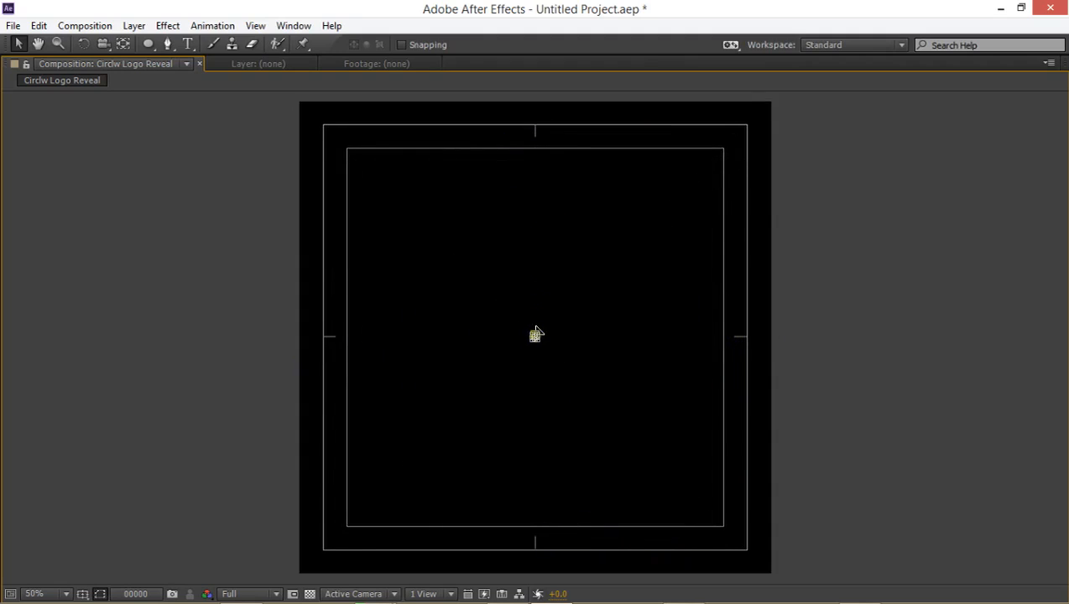
pyautogui.scroll(8, 537, 358)
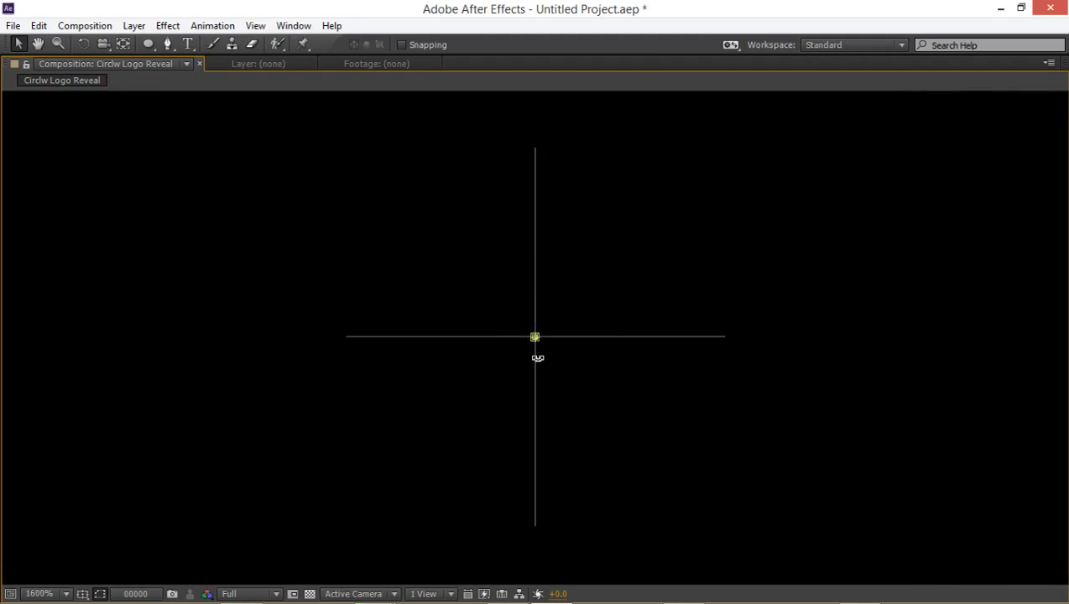
pyautogui.scroll(-8, 538, 358)
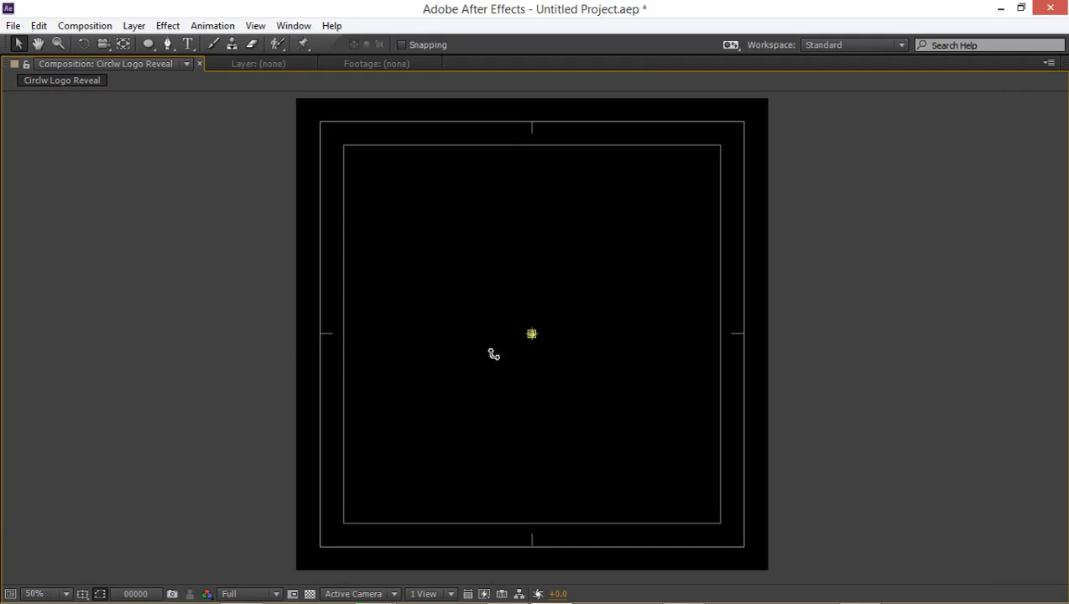
pyautogui.press('`')
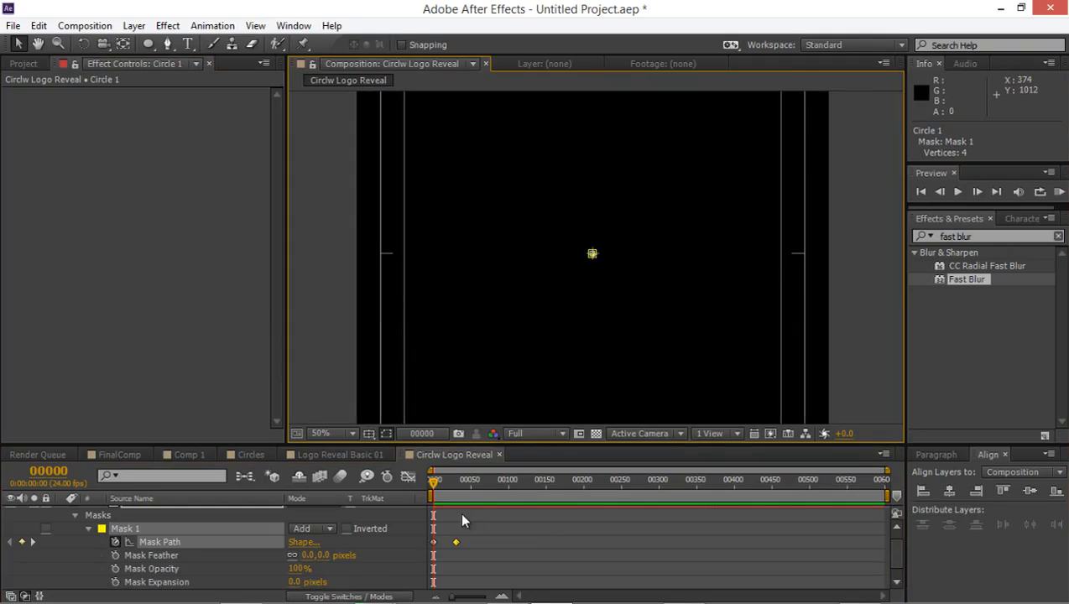
# - Duplicate Circle 1 until there are four layers, and shift the upper three so they start at frame 10
pyautogui.moveTo(434, 480); pyautogui.dragTo(446, 475)
pyautogui.moveTo(496, 519); pyautogui.dragTo(422, 560)
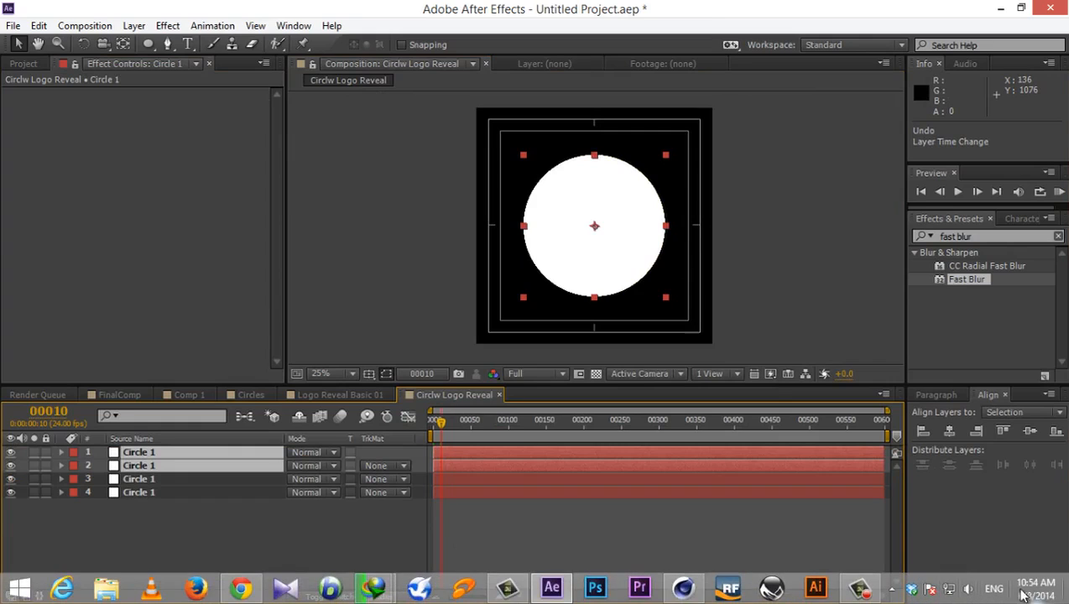
pyautogui.click(991, 534)
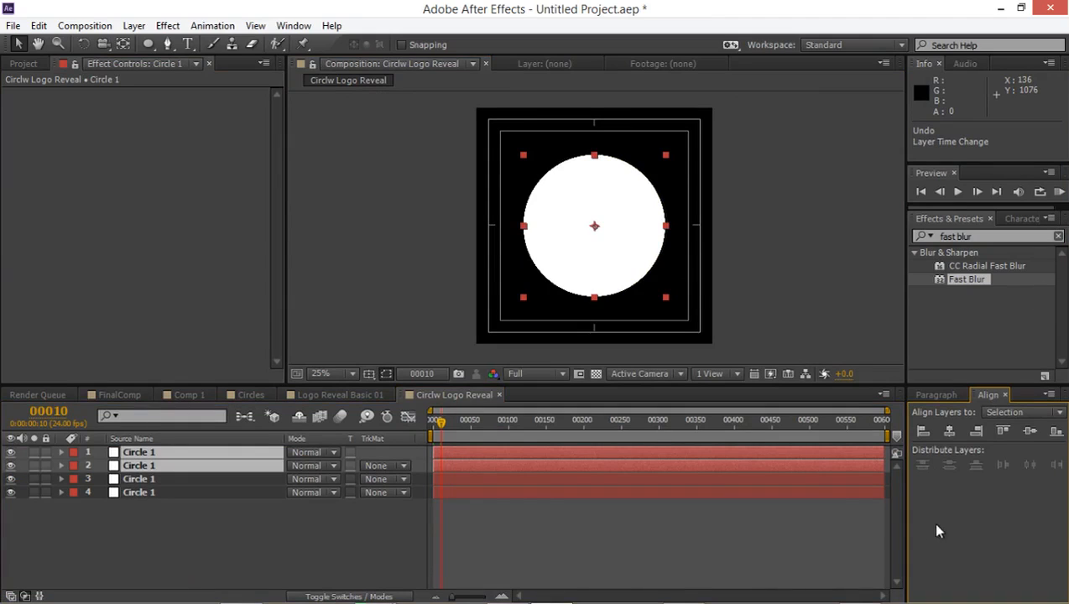
pyautogui.keyDown('shift'); pyautogui.click(449, 478); pyautogui.keyUp('shift')
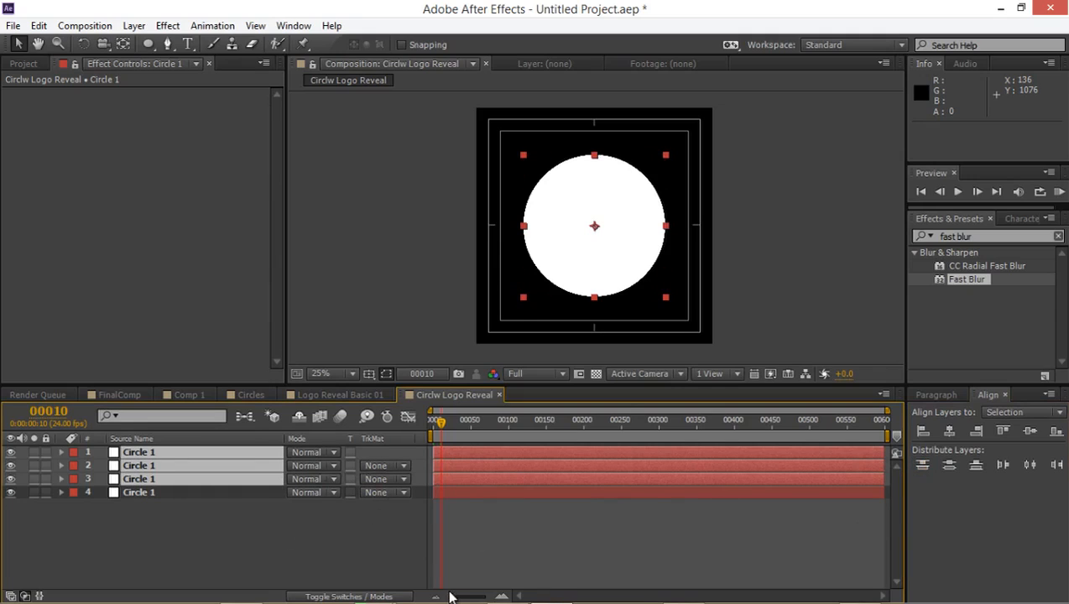
pyautogui.moveTo(450, 598); pyautogui.dragTo(459, 599)
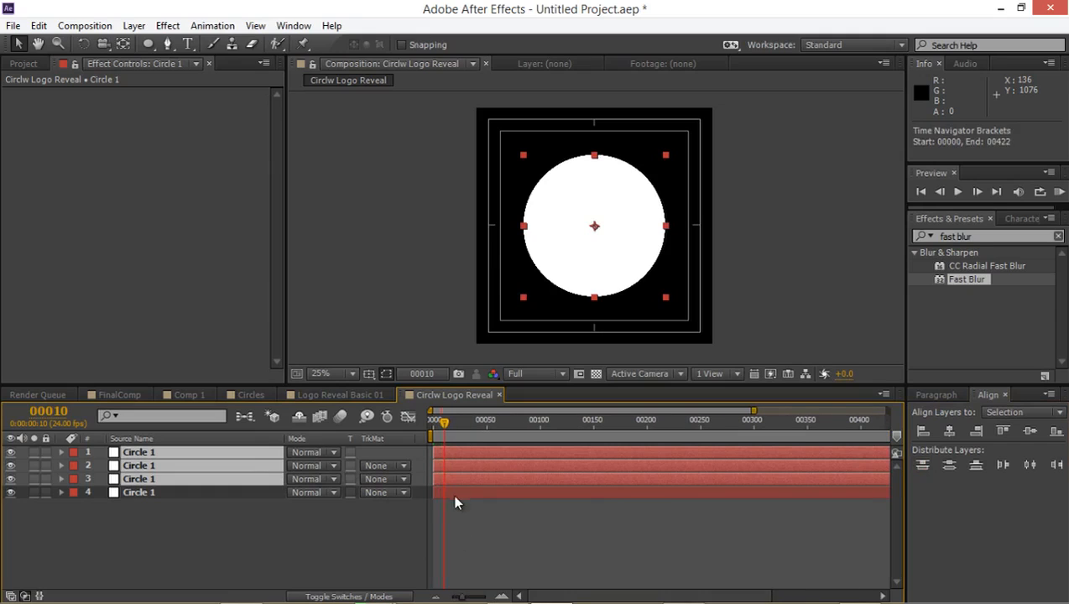
pyautogui.moveTo(460, 482)
pyautogui.mouseDown()
pyautogui.moveTo(482, 480)
pyautogui.moveTo(472, 482)
pyautogui.mouseUp()
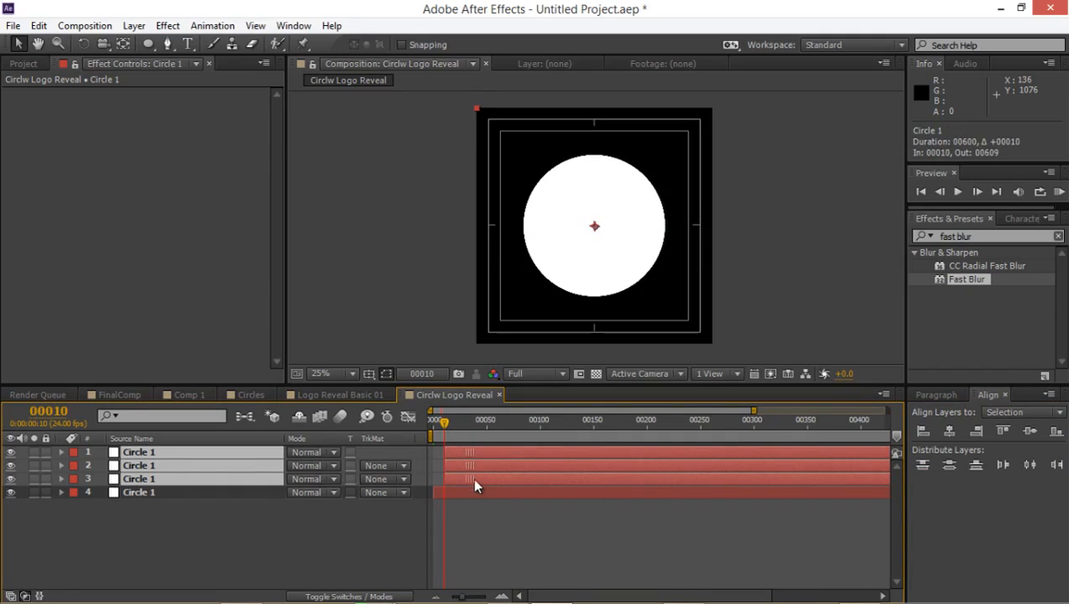
# - Stagger the upper Circle 1 layers further, starting layer 2 at frame 20 and layer 1 at frame 30
pyautogui.keyDown('ctrl'); pyautogui.click(187, 478); pyautogui.keyUp('ctrl')
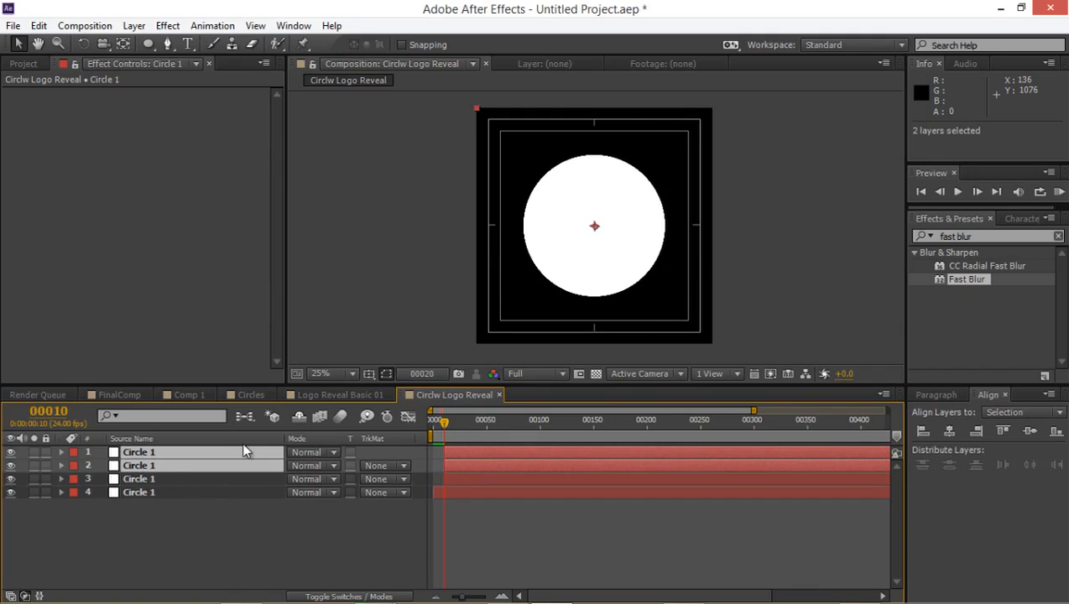
pyautogui.hotkey('shift', 'pagedown')
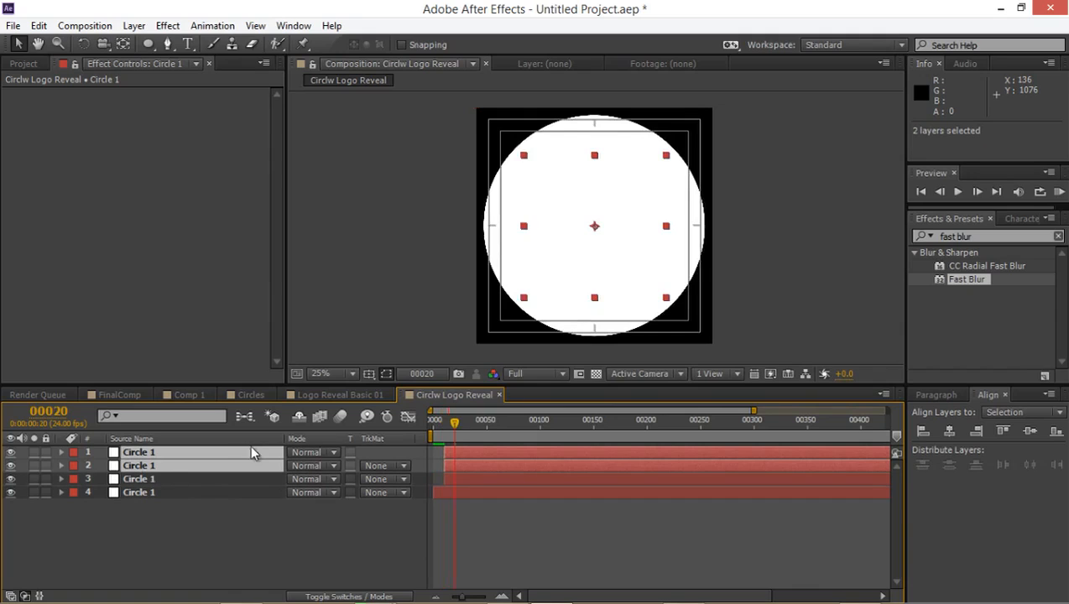
pyautogui.moveTo(470, 455); pyautogui.dragTo(488, 458)
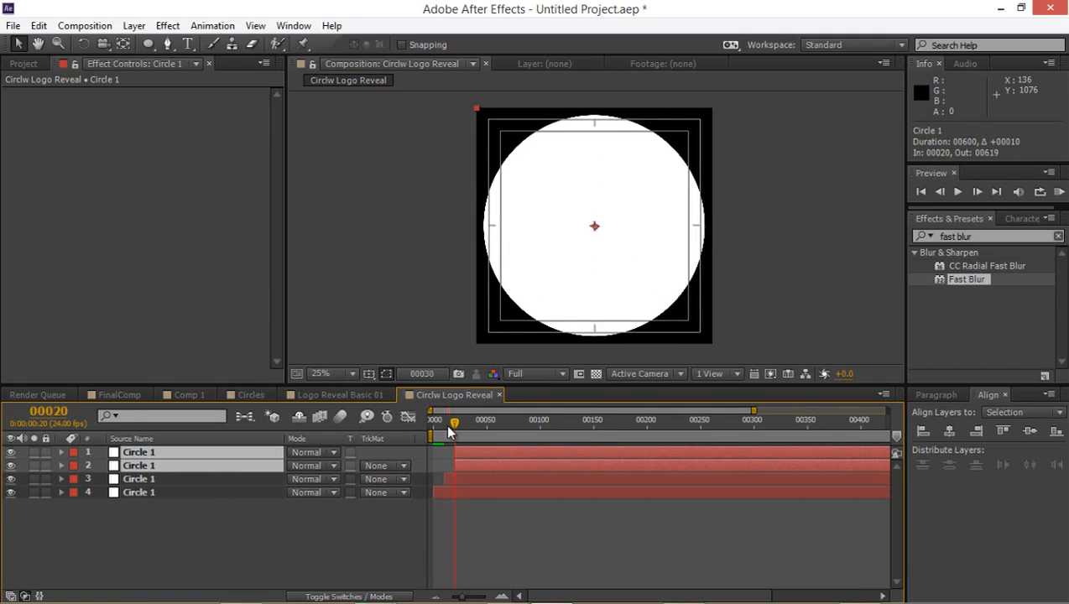
pyautogui.hotkey('shift', 'pagedown')
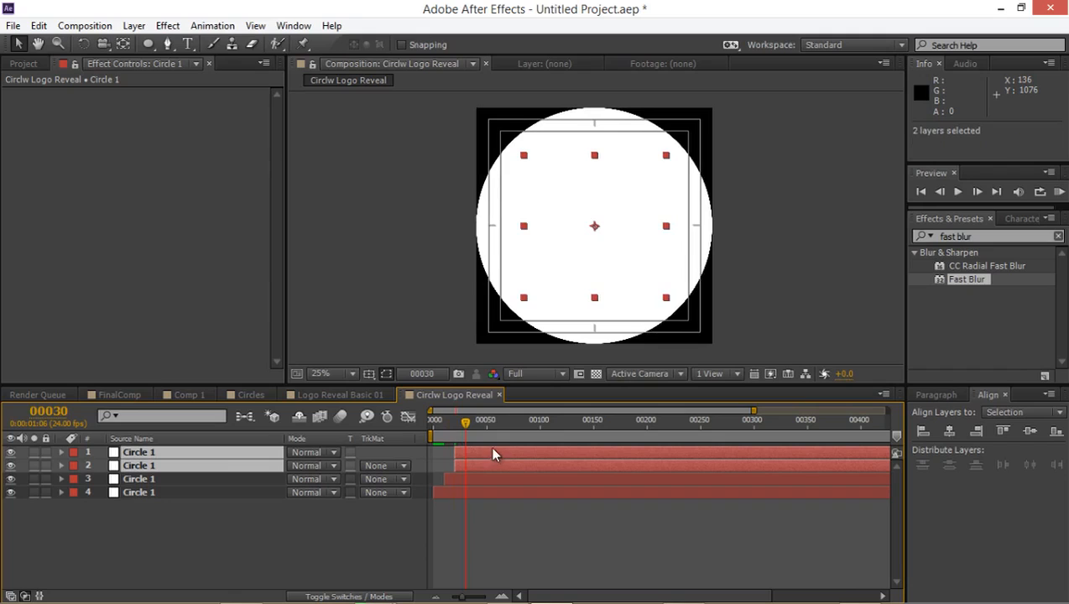
pyautogui.moveTo(492, 452); pyautogui.dragTo(519, 453)
pyautogui.moveTo(466, 424)
pyautogui.mouseDown()
pyautogui.moveTo(423, 427)
pyautogui.moveTo(460, 427)
pyautogui.mouseUp()
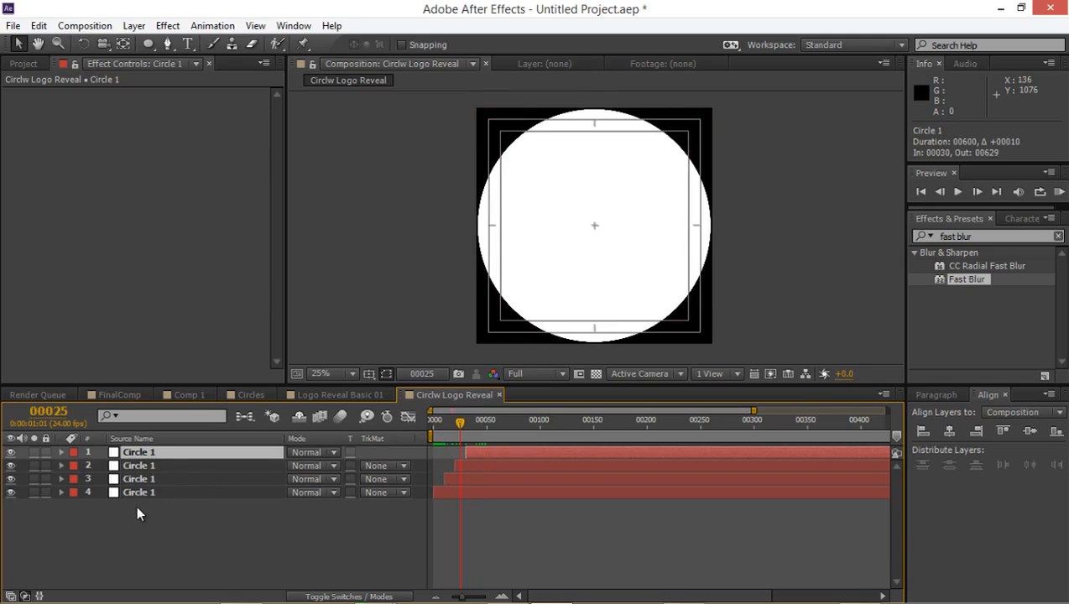
pyautogui.moveTo(460, 417); pyautogui.dragTo(325, 433)
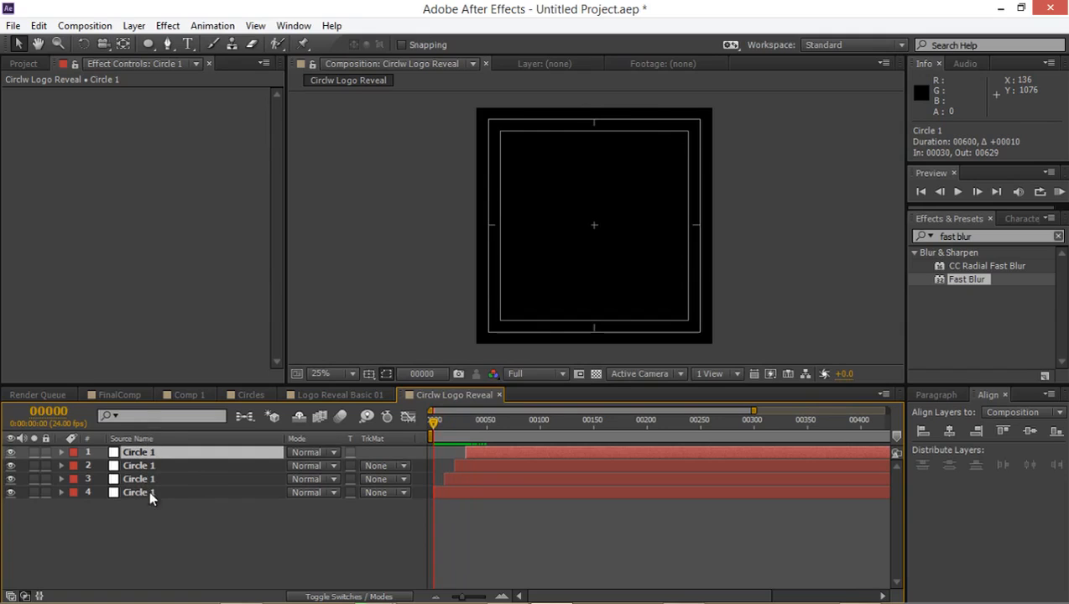
# - Reveal Opacity on all four Circle 1 layers, setting layer 4 to 20% and layer 3 to 30%
pyautogui.moveTo(142, 502); pyautogui.dragTo(163, 445)
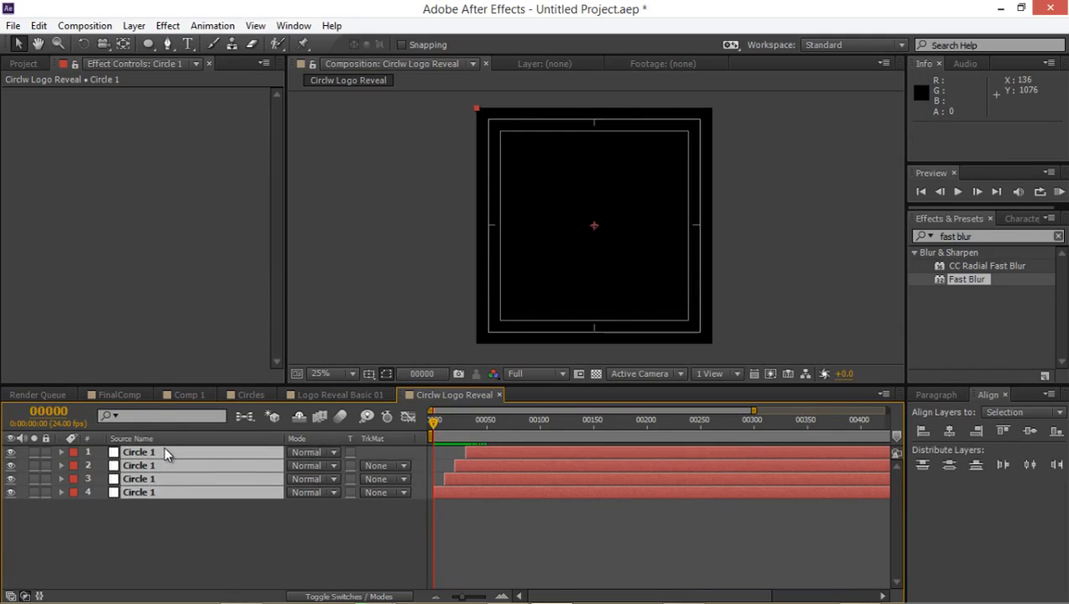
pyautogui.press('t')
pyautogui.click(306, 564)
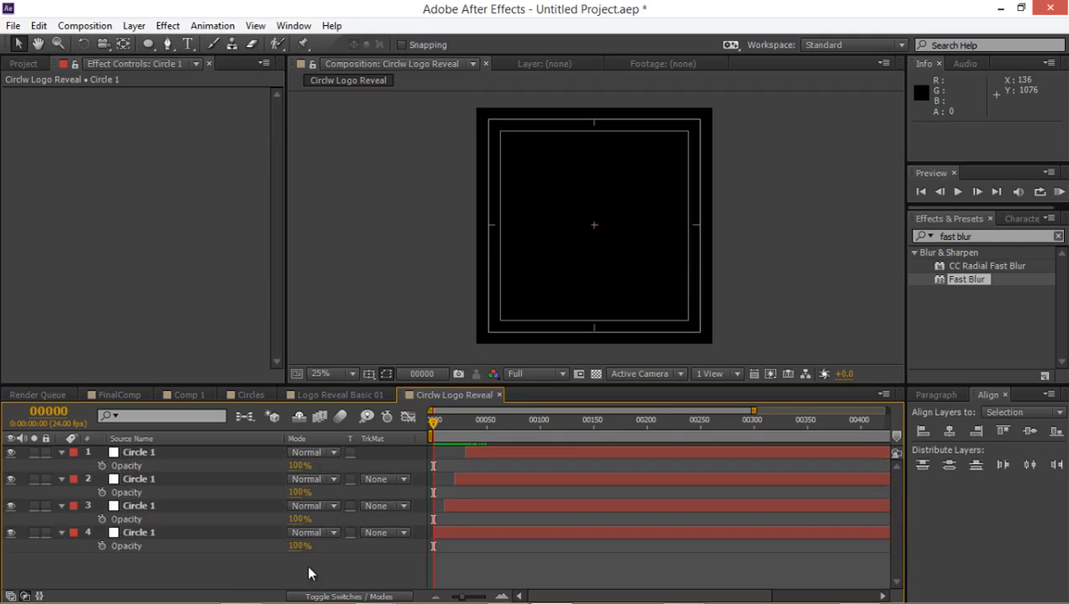
pyautogui.click(297, 546)
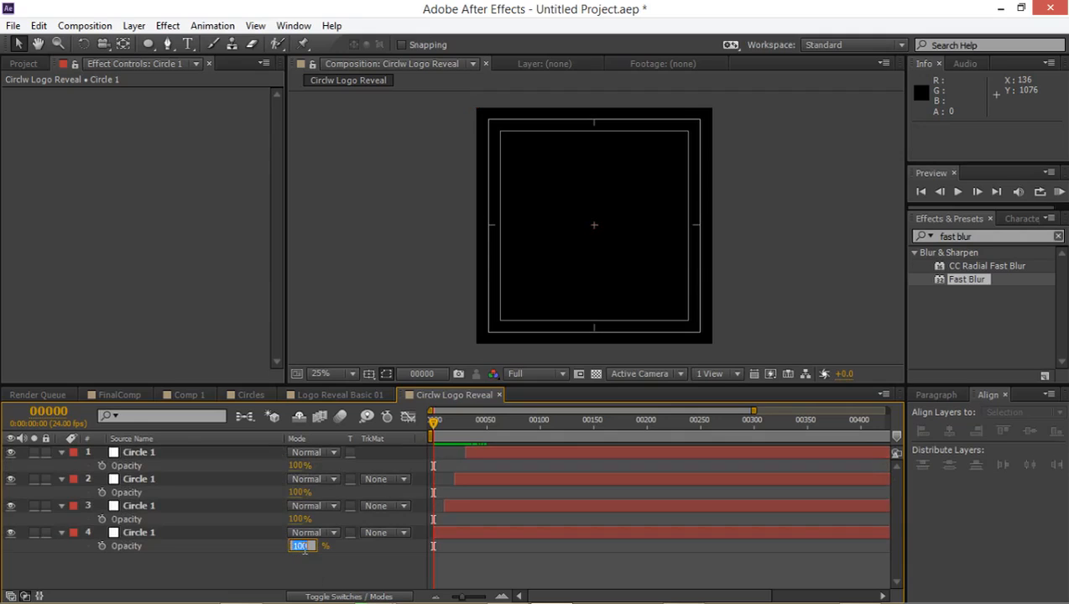
pyautogui.write('20')
pyautogui.press('Return')
pyautogui.click(300, 519)
pyautogui.write('3')
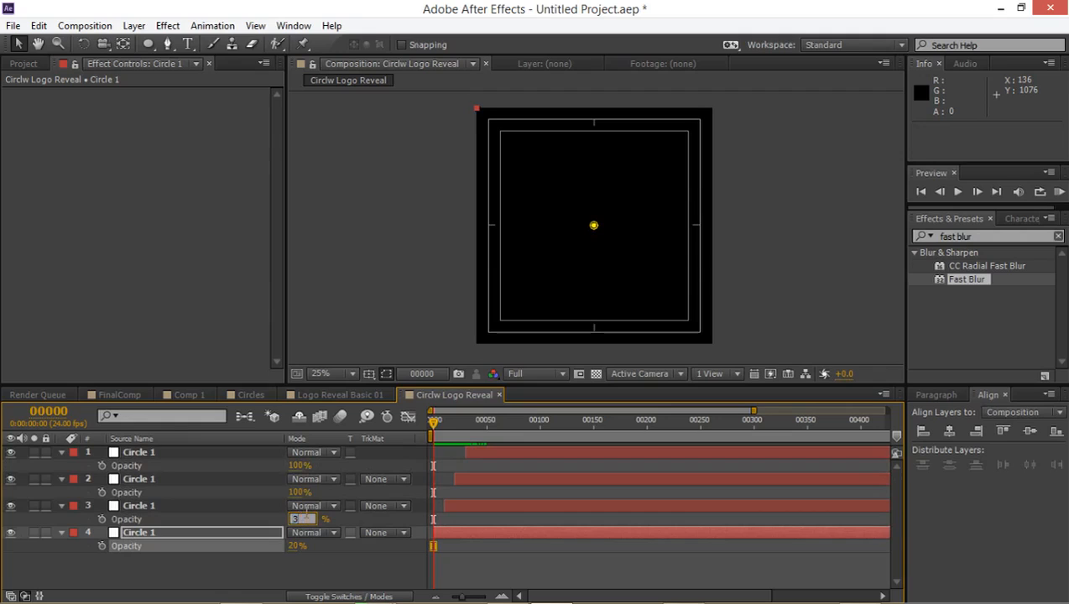
pyautogui.write('0')
pyautogui.press('Return')
# - Set the opacity of Circle 1 layer 2 to 40% and layer 1 to 60%, and preview the circle animation
pyautogui.click(300, 492)
pyautogui.write('40')
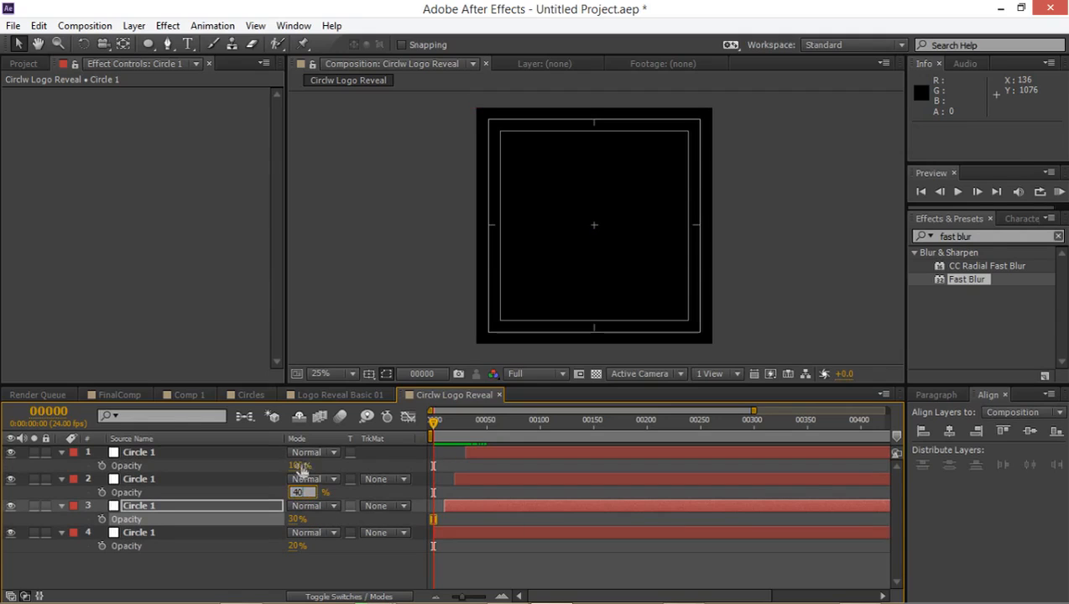
pyautogui.press('Return')
pyautogui.click(300, 466)
pyautogui.write('60')
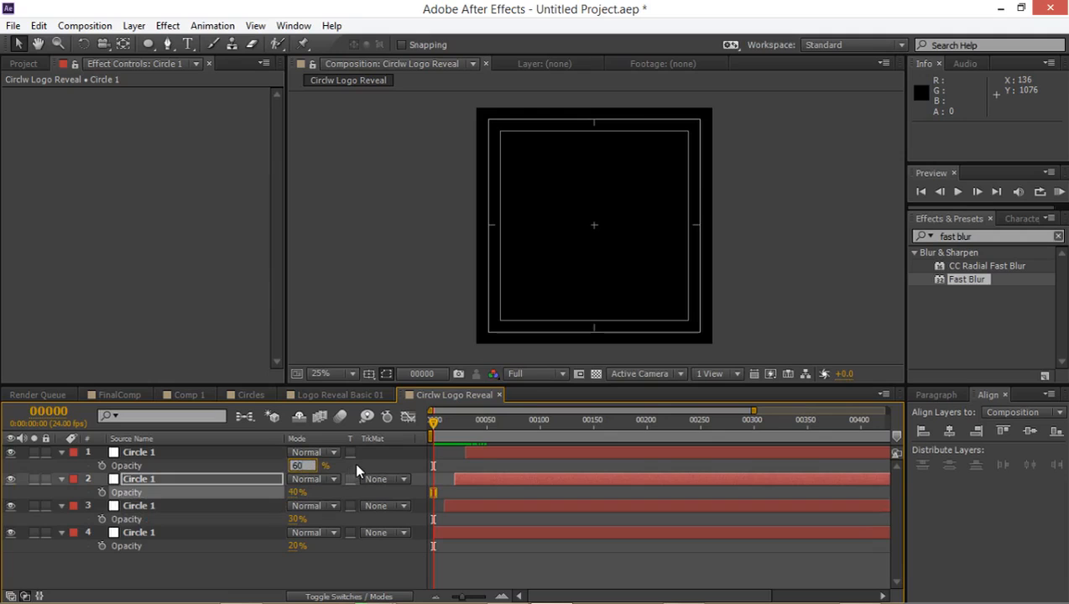
pyautogui.press('Return')
pyautogui.moveTo(441, 423); pyautogui.dragTo(406, 442)
pyautogui.press('space')
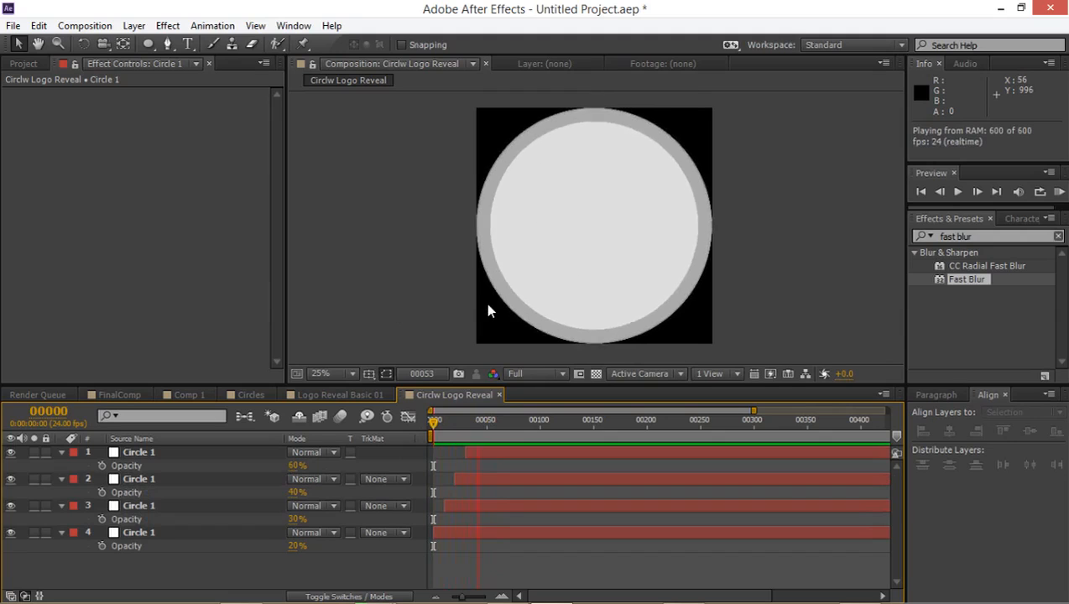
pyautogui.click(432, 424)
pyautogui.moveTo(431, 423)
pyautogui.mouseDown()
pyautogui.moveTo(508, 420)
pyautogui.moveTo(435, 426)
pyautogui.mouseUp()
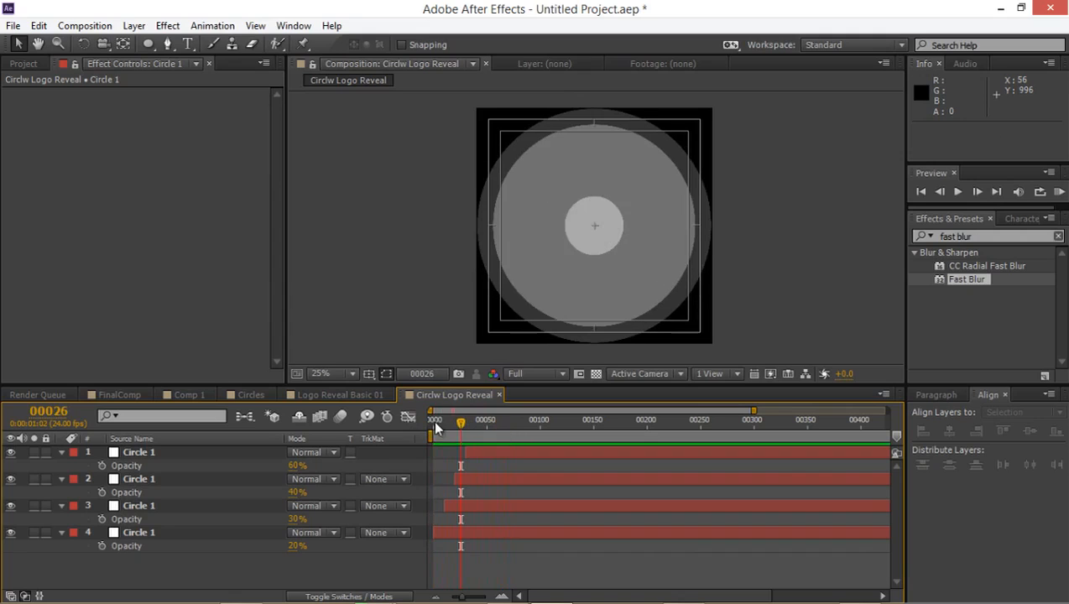
# - Add the Circlw Logo Reveal composition as the topmost layer of the Logo Reveal Basic 01 composition
pyautogui.click(363, 395)
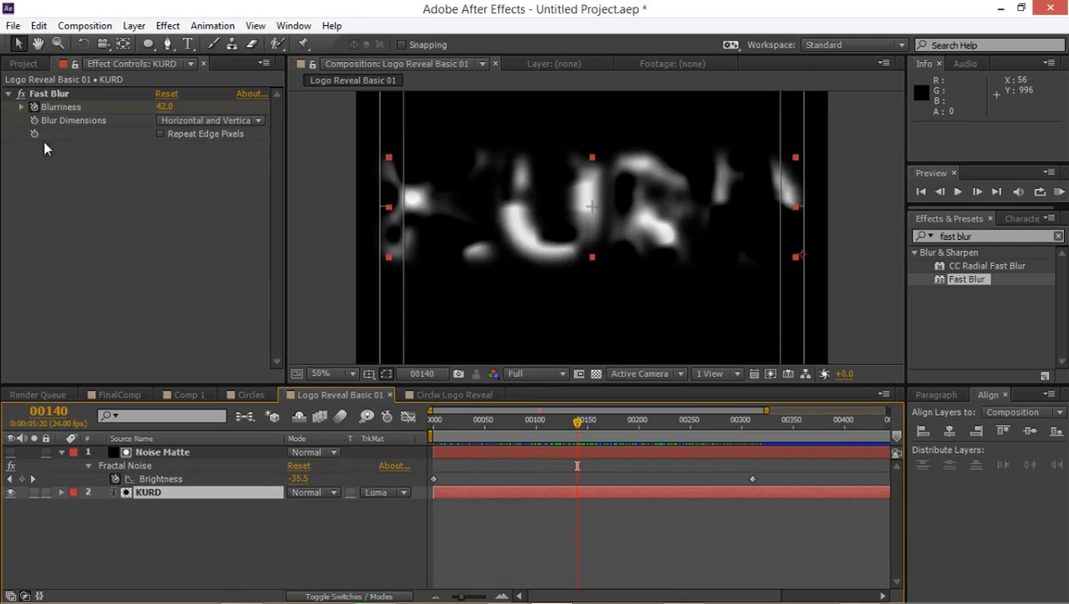
pyautogui.click(24, 63)
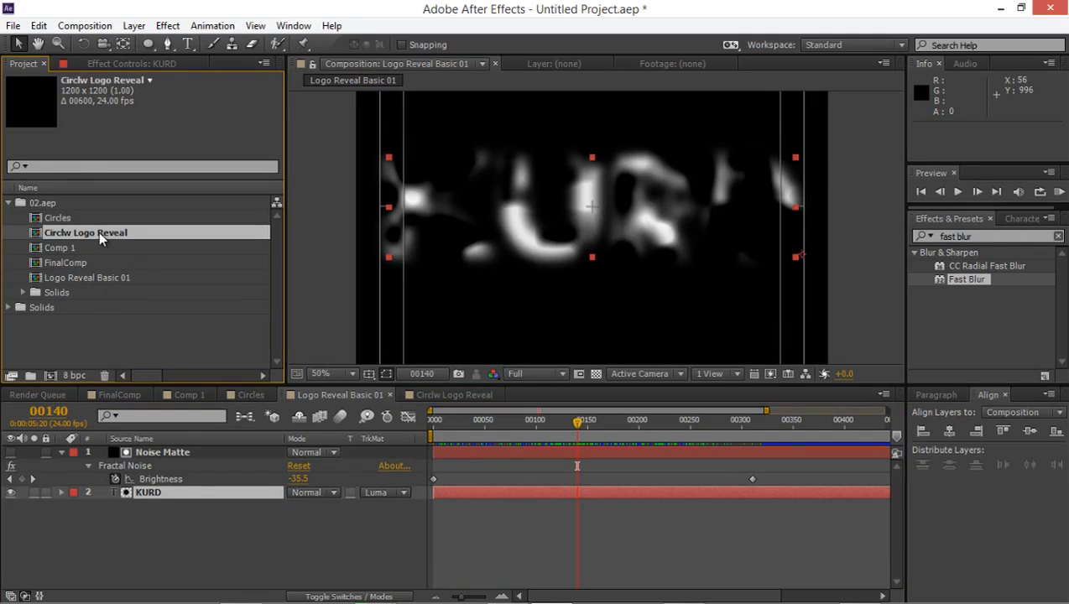
pyautogui.click(61, 452)
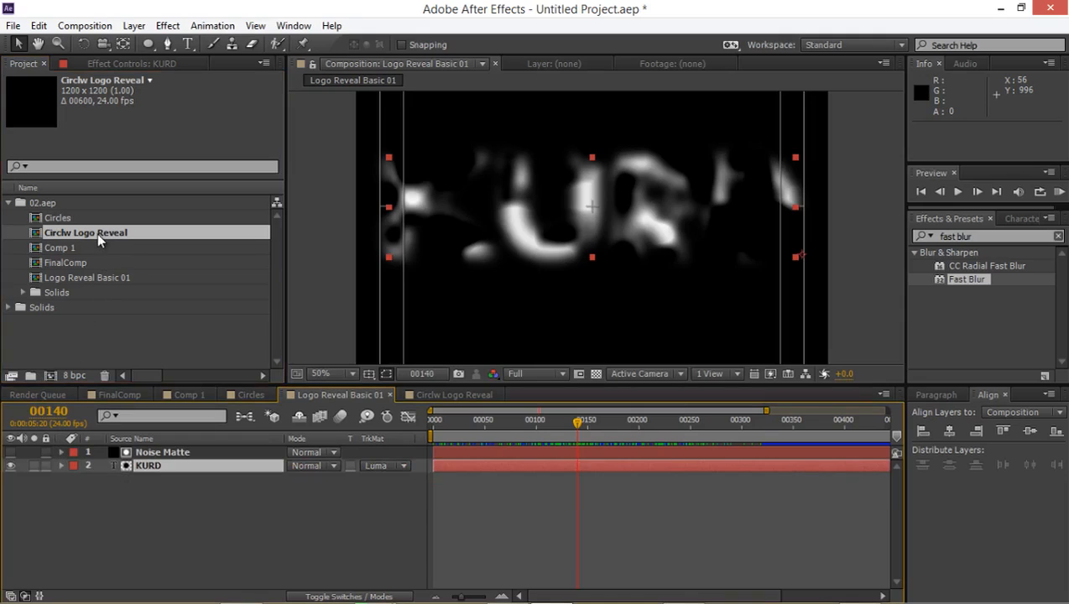
pyautogui.moveTo(97, 233); pyautogui.dragTo(139, 451)
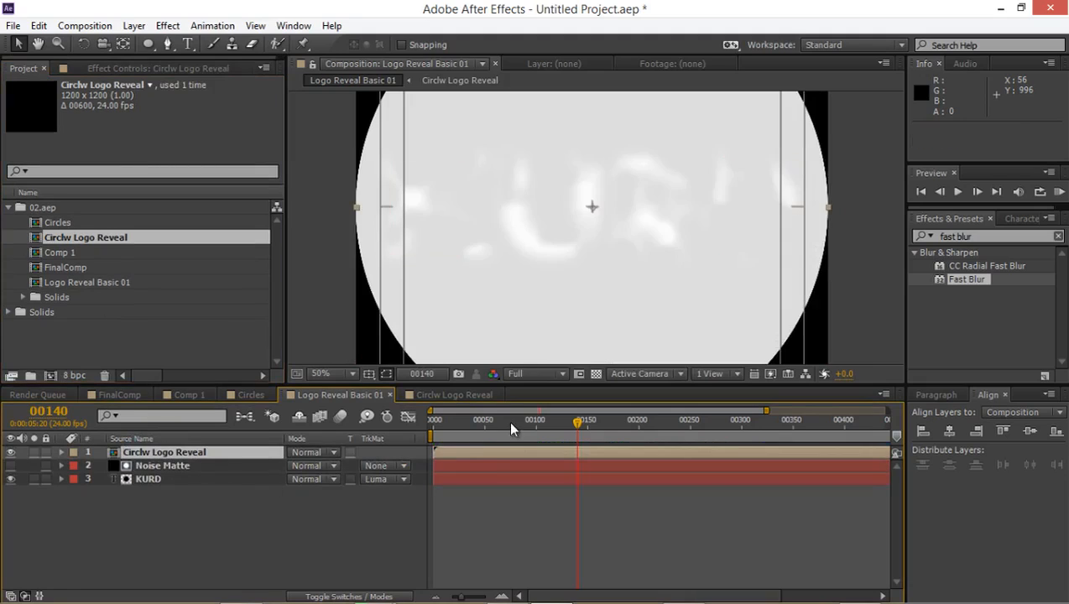
pyautogui.moveTo(511, 429)
pyautogui.mouseDown()
pyautogui.moveTo(441, 419)
pyautogui.moveTo(506, 422)
pyautogui.mouseUp()
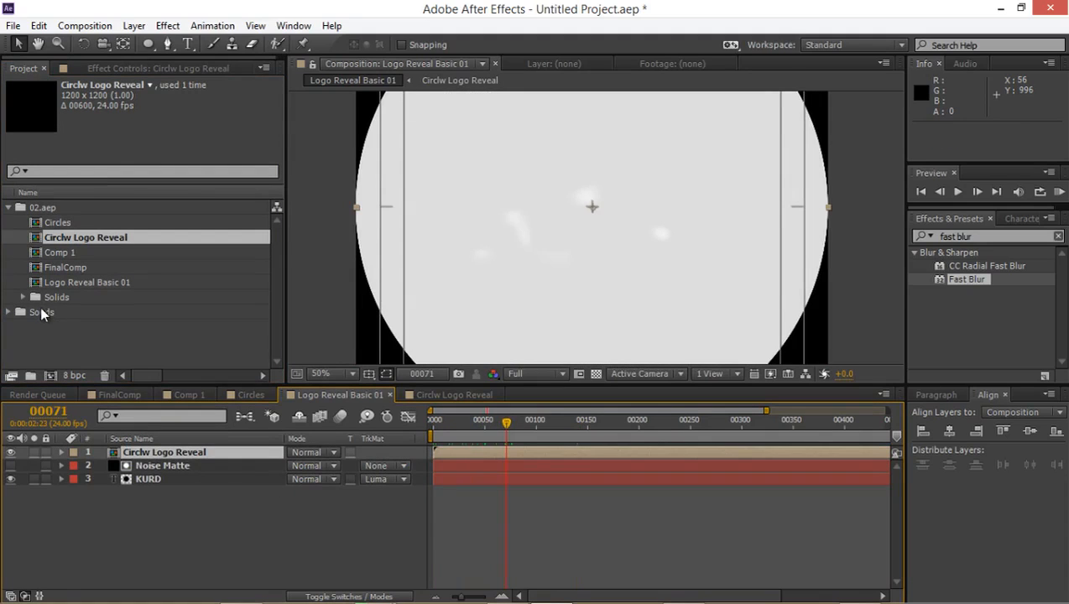
# - Duplicate the KURD text layer and place the copy directly above the Circlw Logo Reveal layer
pyautogui.click(142, 478)
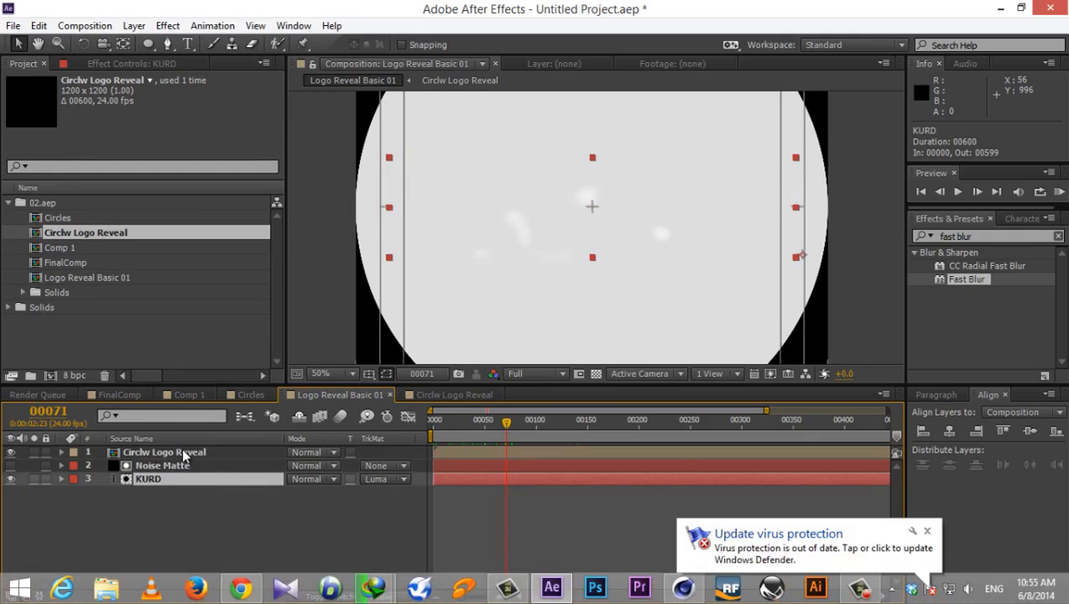
pyautogui.click(928, 531)
pyautogui.click(927, 531)
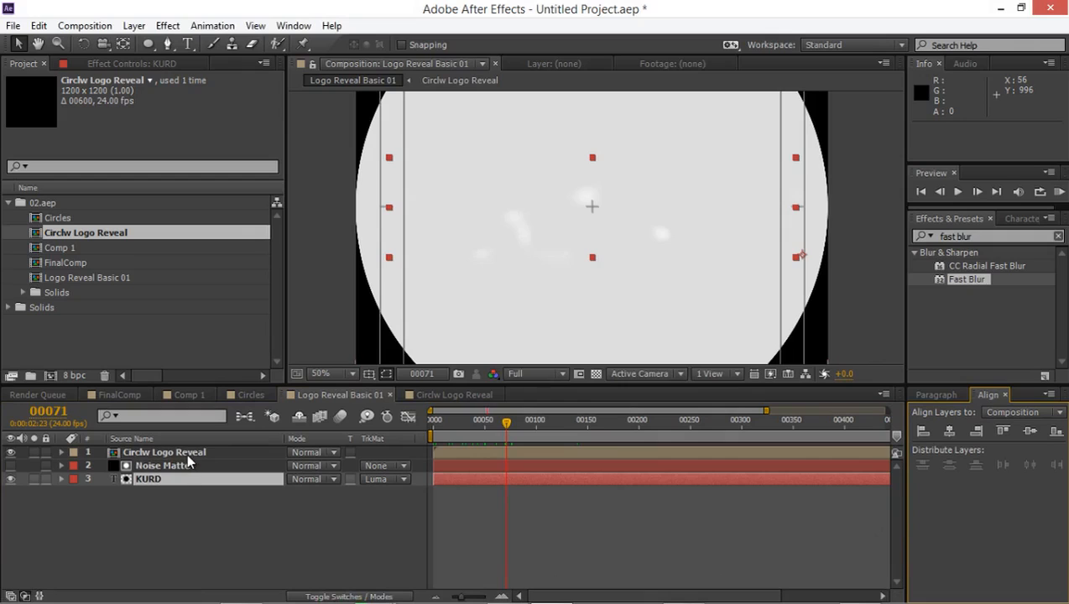
pyautogui.hotkey('ctrl', 'd')
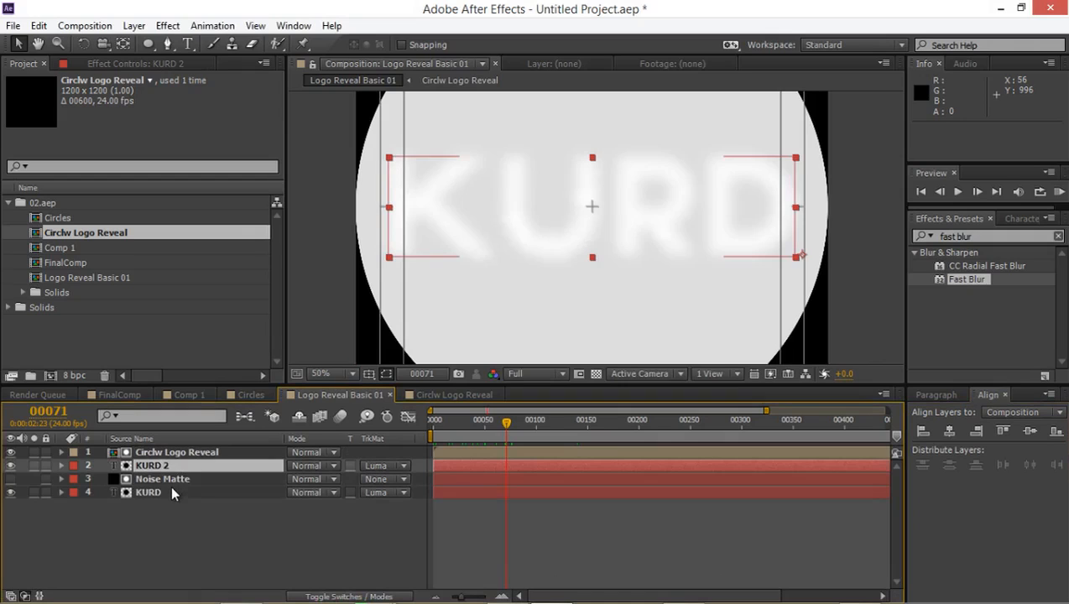
pyautogui.moveTo(183, 463); pyautogui.dragTo(197, 450)
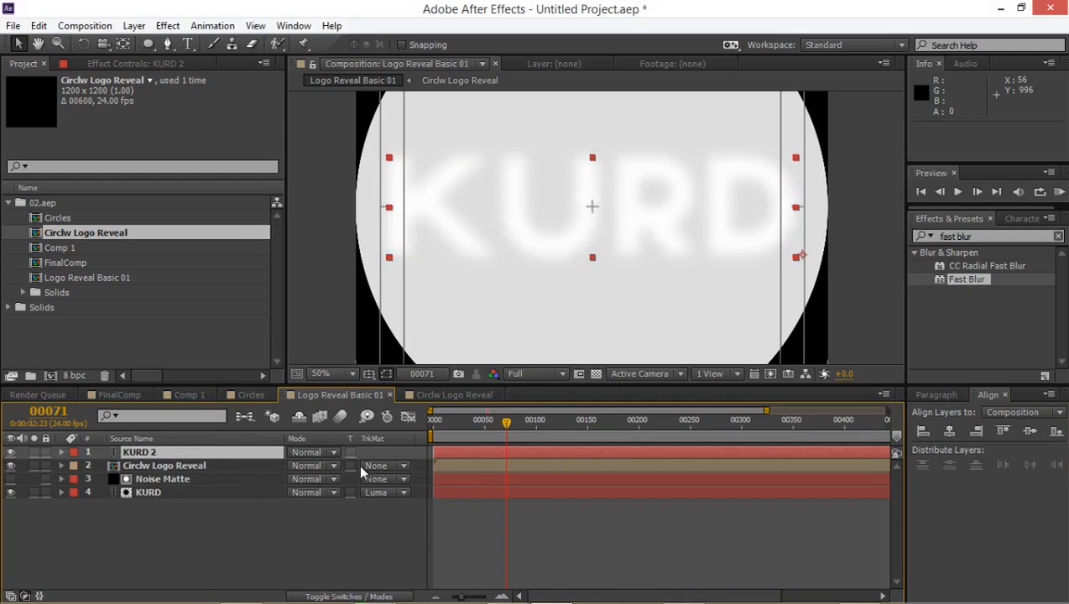
# - Set the Circlw Logo Reveal layer's track matte to Luma Matte "KURD 2" and check the reveal across the timeline
pyautogui.click(217, 465)
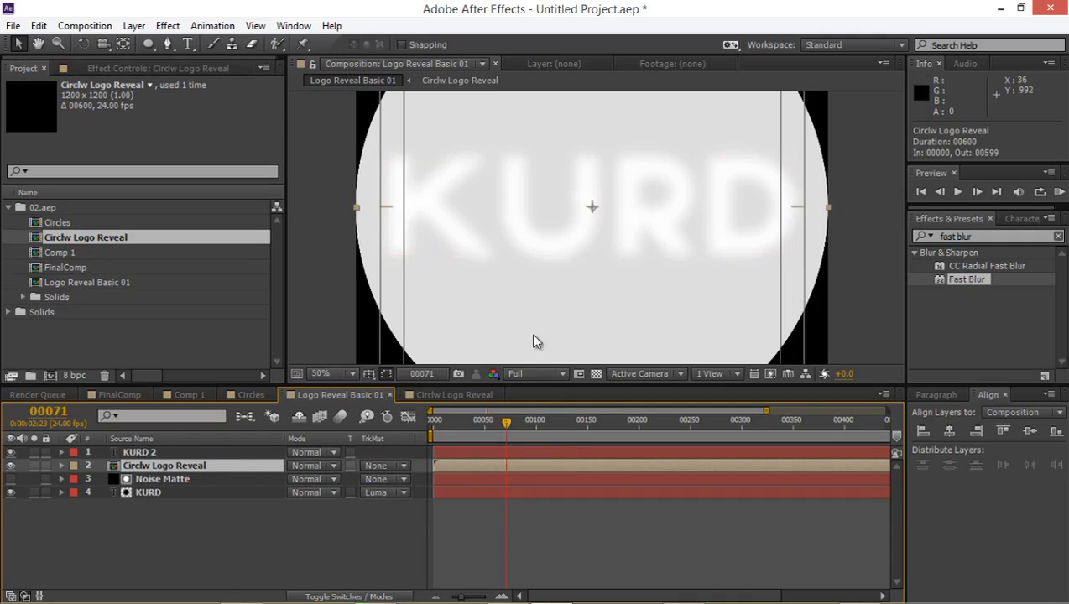
pyautogui.click(374, 472)
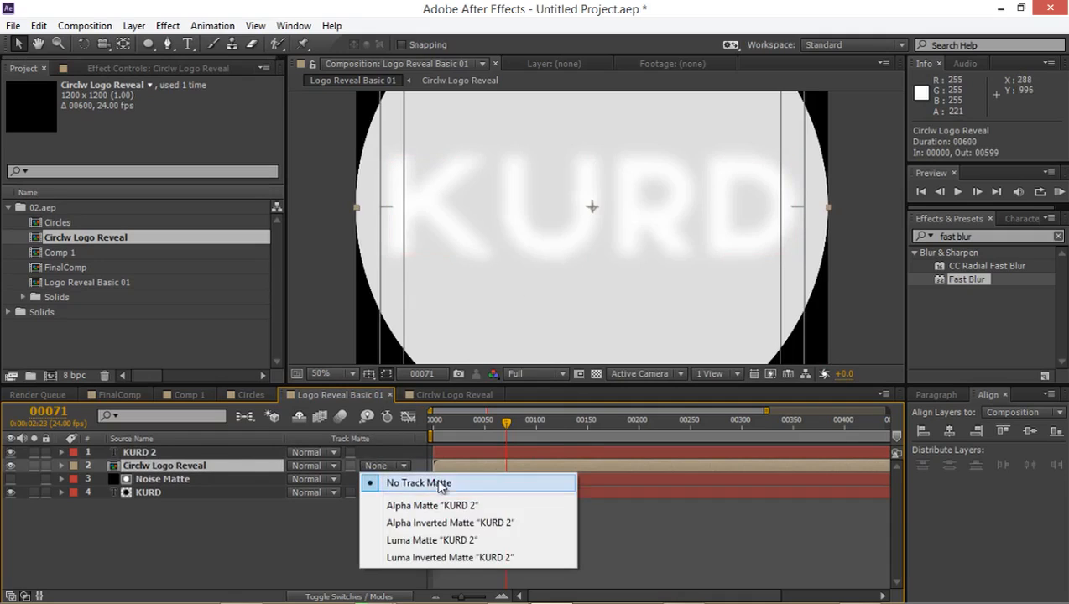
pyautogui.click(467, 540)
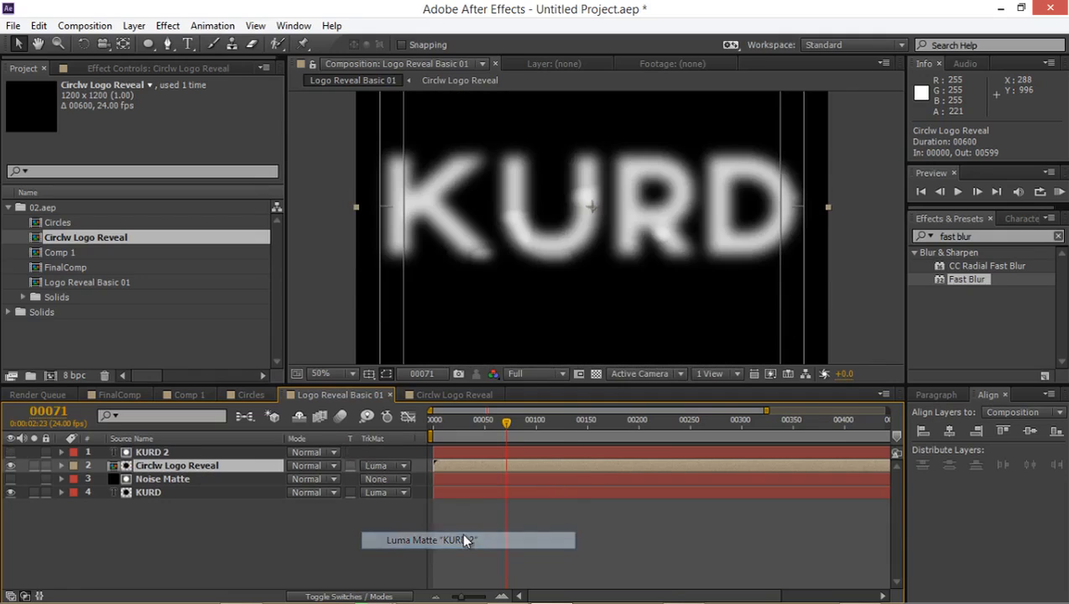
pyautogui.moveTo(495, 434)
pyautogui.mouseDown()
pyautogui.moveTo(444, 429)
pyautogui.moveTo(505, 432)
pyautogui.moveTo(480, 432)
pyautogui.mouseUp()
pyautogui.scroll(3, 548, 224)
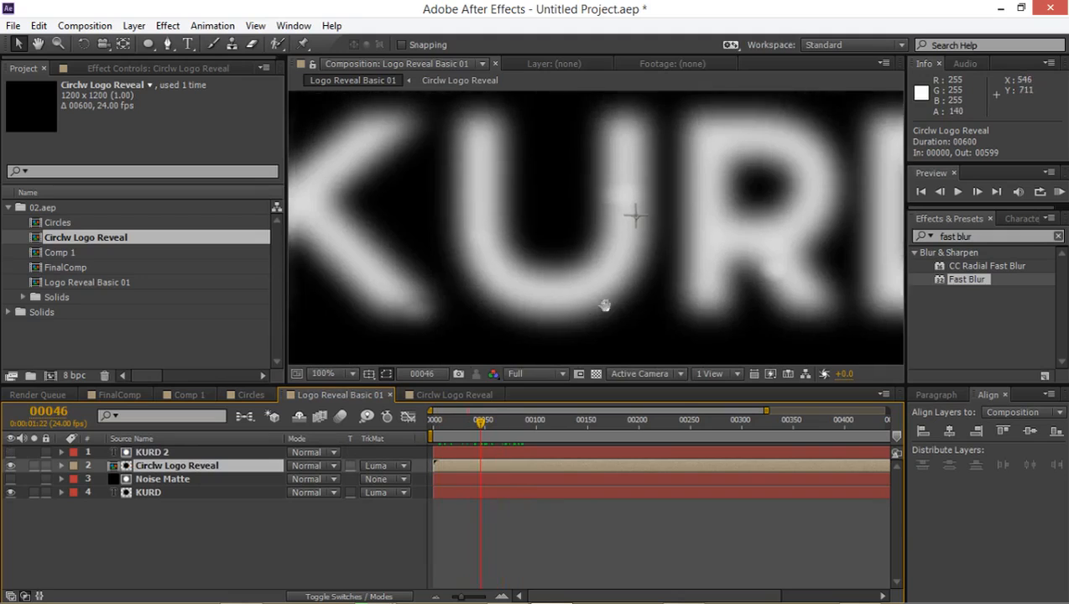
pyautogui.scroll(-1, 515, 263)
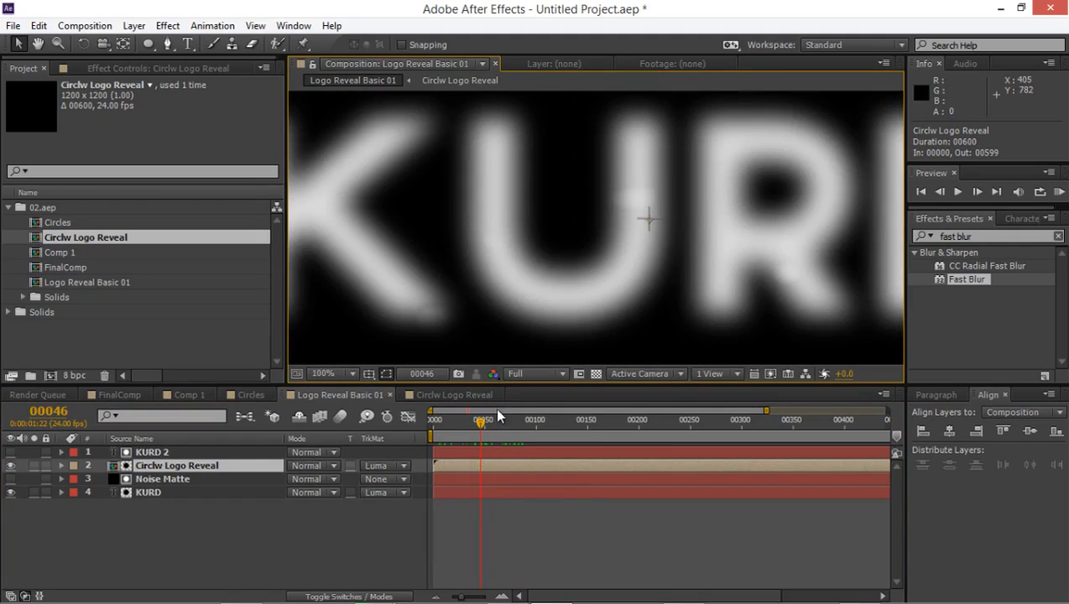
pyautogui.moveTo(494, 420); pyautogui.dragTo(461, 423)
pyautogui.scroll(-1, 507, 264)
pyautogui.moveTo(589, 423); pyautogui.dragTo(410, 437)
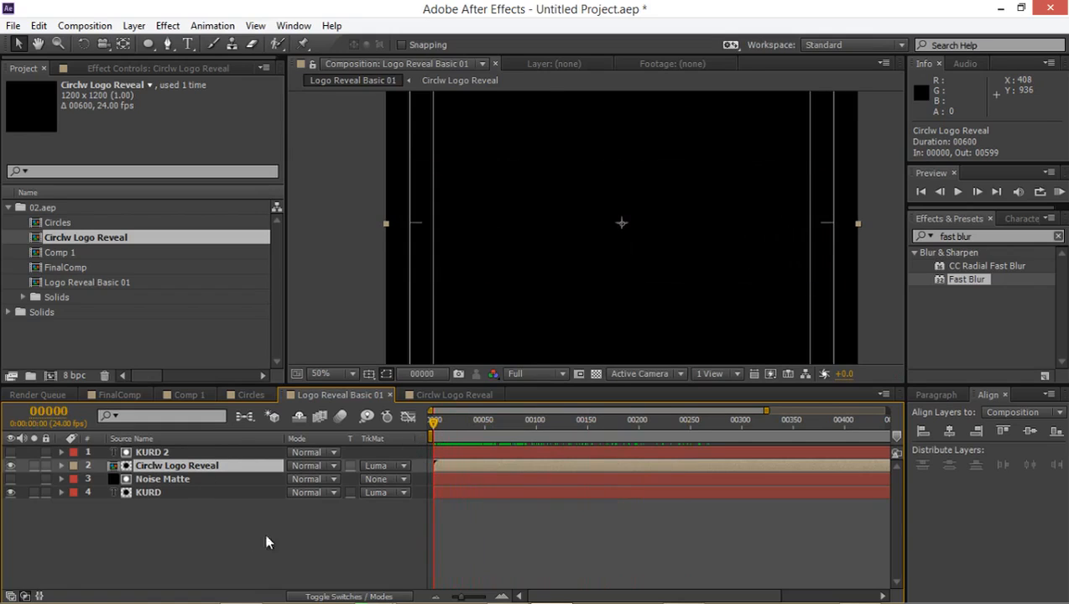
# - Create the Logo Reveal Basic 02 composition from Logo Reveal Basic 01 and check the reveal across its timeline
pyautogui.moveTo(238, 544); pyautogui.dragTo(244, 452)
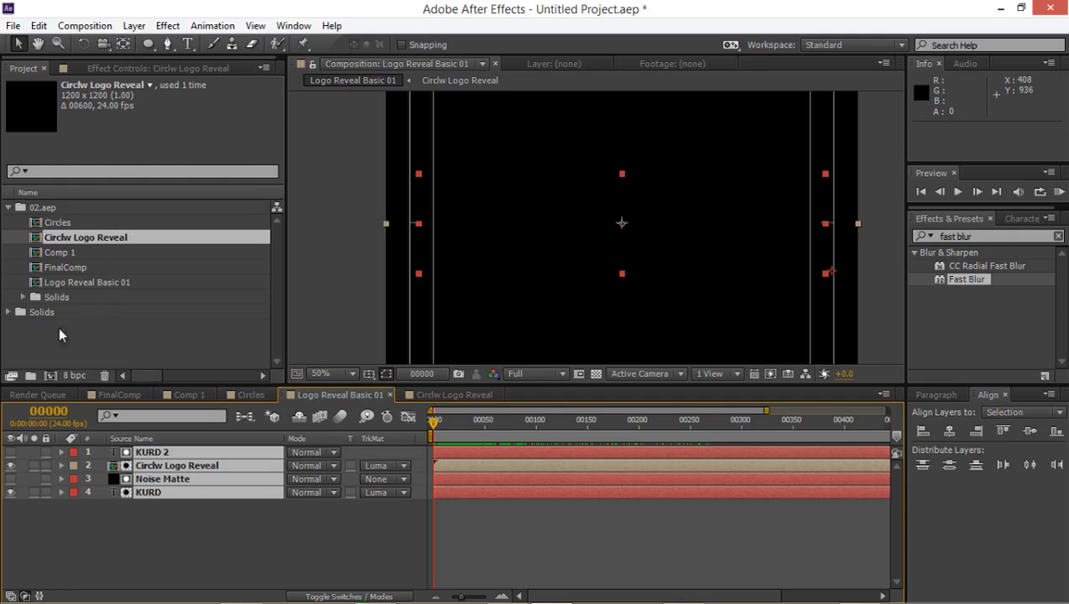
pyautogui.moveTo(101, 282); pyautogui.dragTo(50, 375)
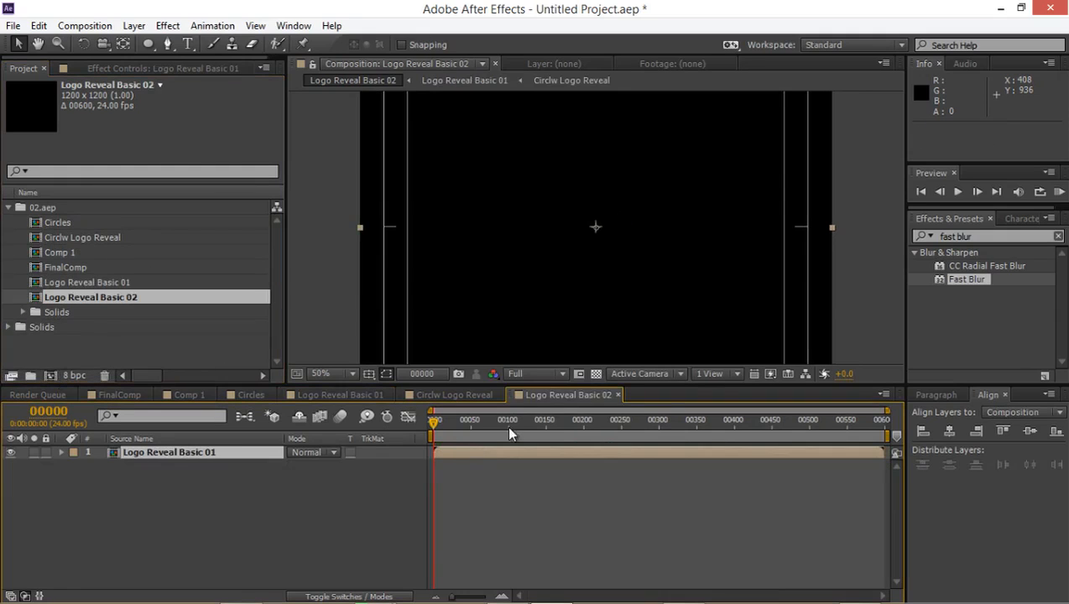
pyautogui.moveTo(506, 424); pyautogui.dragTo(731, 430)
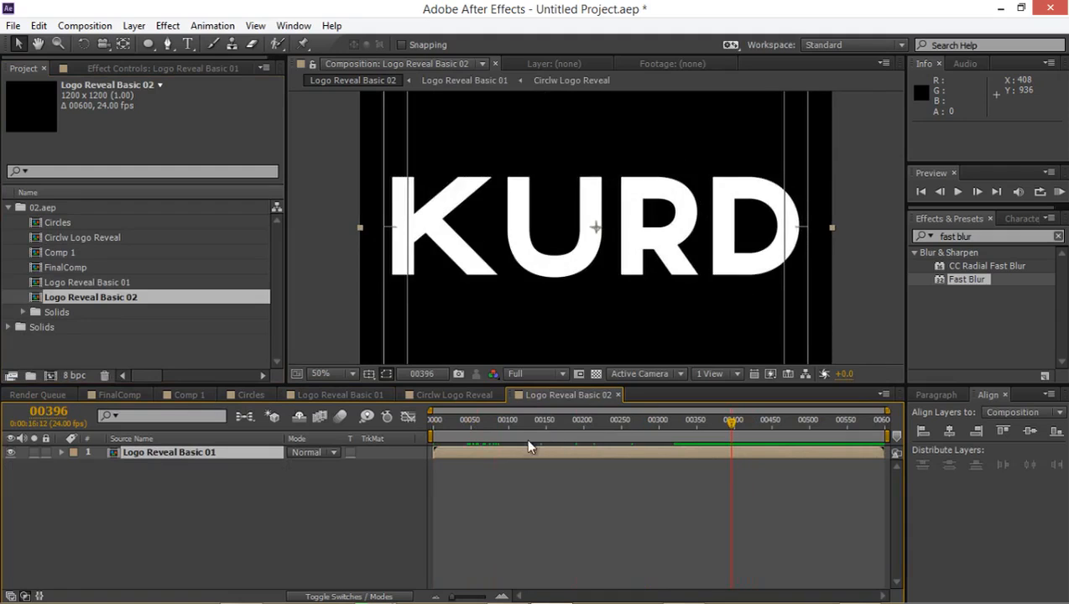
pyautogui.moveTo(464, 437); pyautogui.dragTo(577, 438)
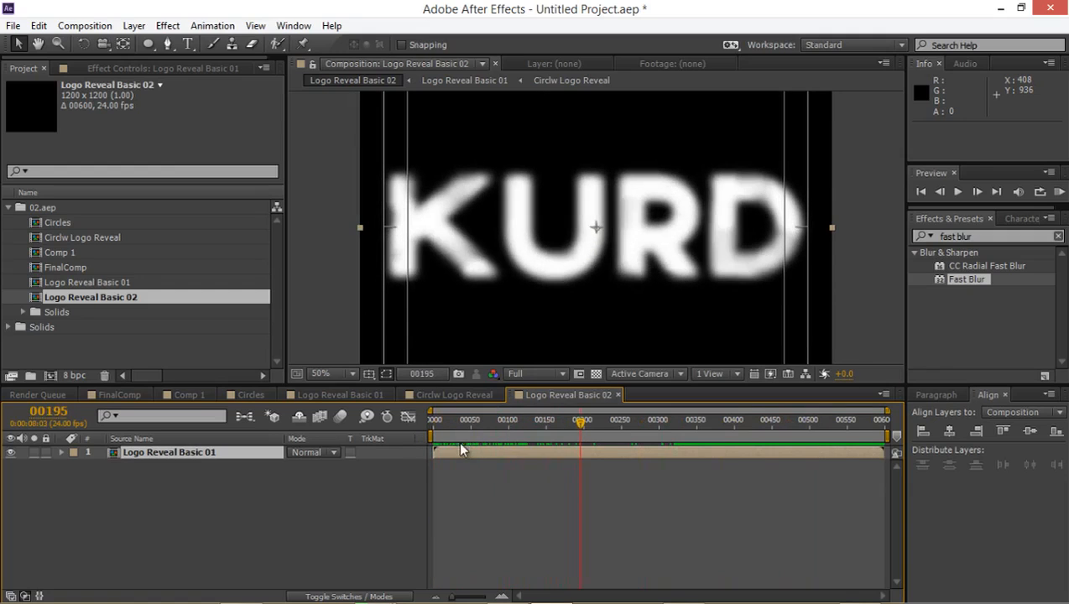
# - Shift the Logo Reveal Basic 01 layer in time to start at frame 105 and check the delayed reveal
pyautogui.moveTo(447, 451); pyautogui.dragTo(534, 442)
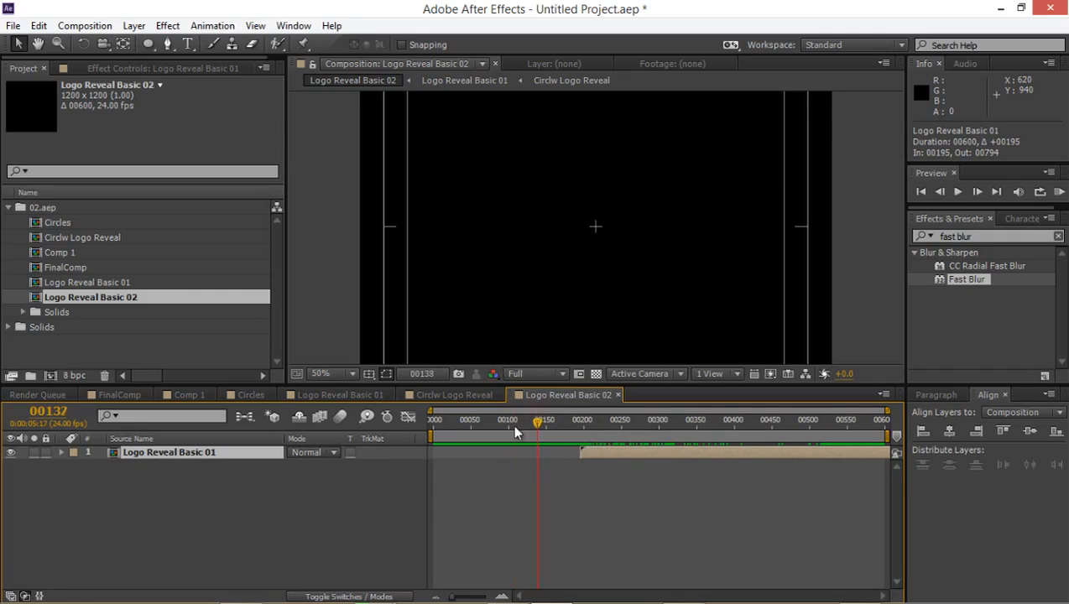
pyautogui.moveTo(552, 426); pyautogui.dragTo(549, 448)
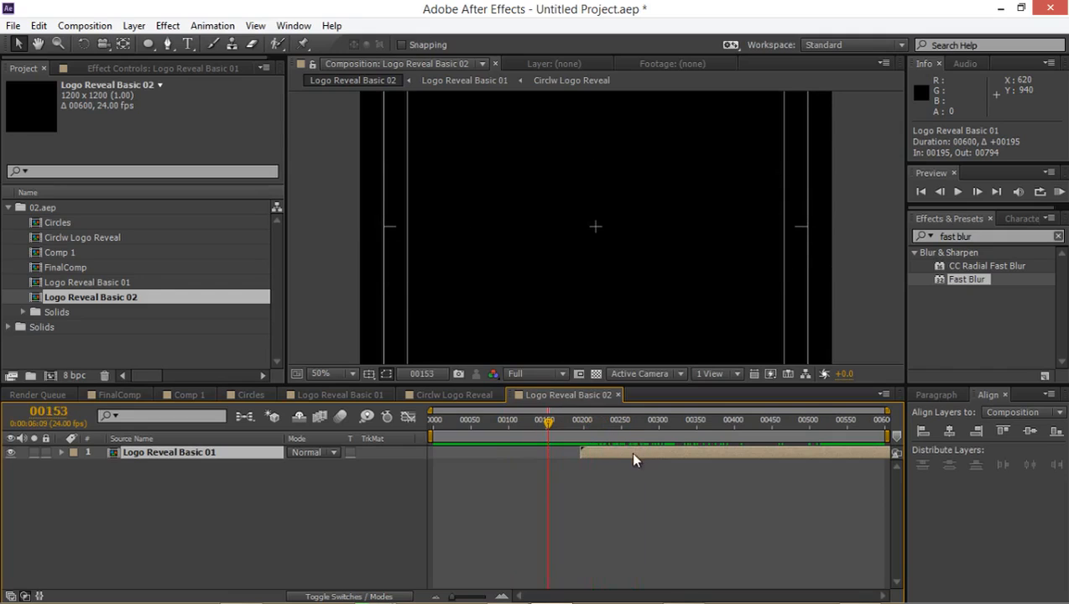
pyautogui.moveTo(632, 454); pyautogui.dragTo(538, 424)
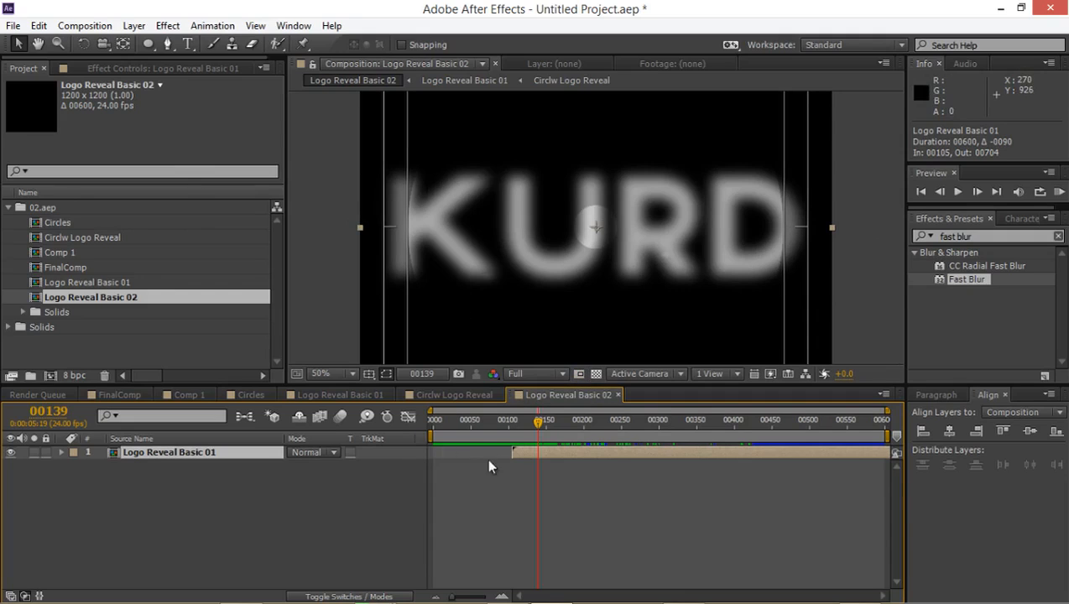
pyautogui.moveTo(536, 428); pyautogui.dragTo(746, 426)
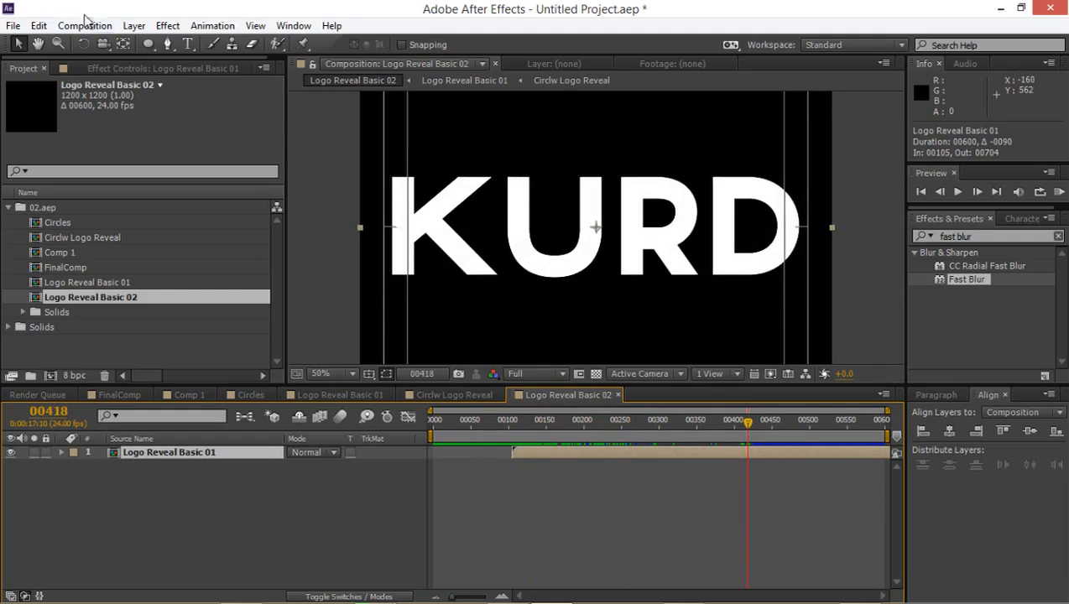
# - Add a white 1200 x 1200 px solid named "Small noised" above the Logo Reveal Basic 01 layer
pyautogui.click(135, 25)
pyautogui.moveTo(210, 28)
pyautogui.click(481, 40)
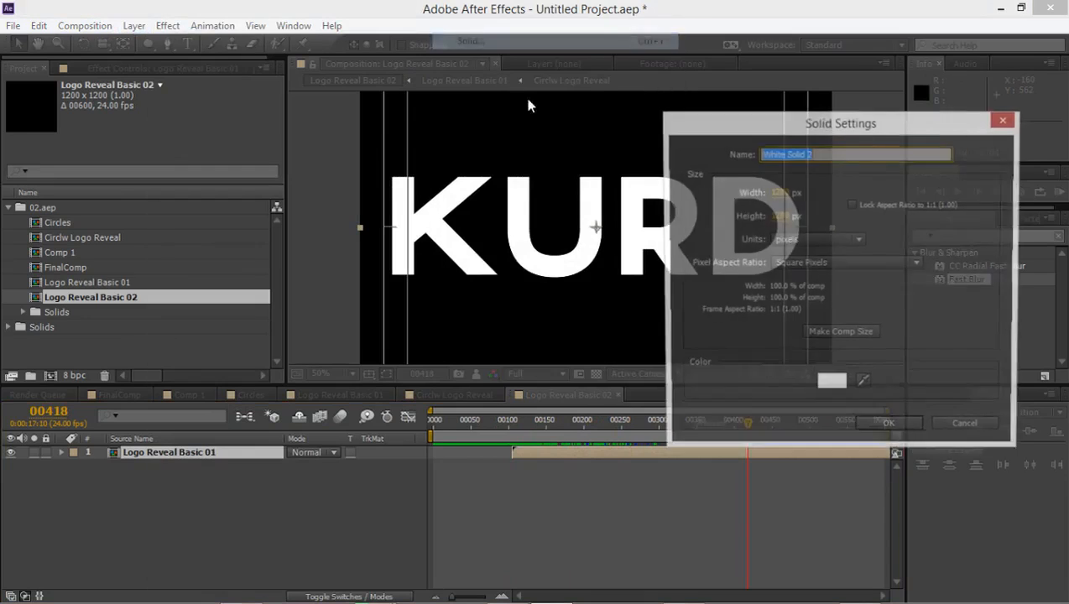
pyautogui.write('S')
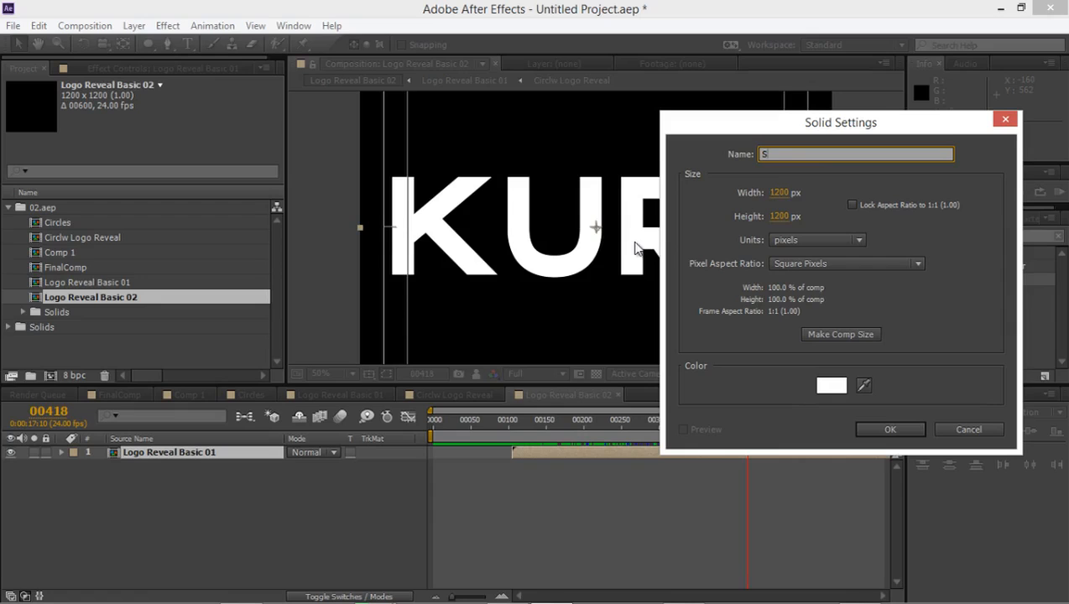
pyautogui.write('amall noised')
pyautogui.press('Return')
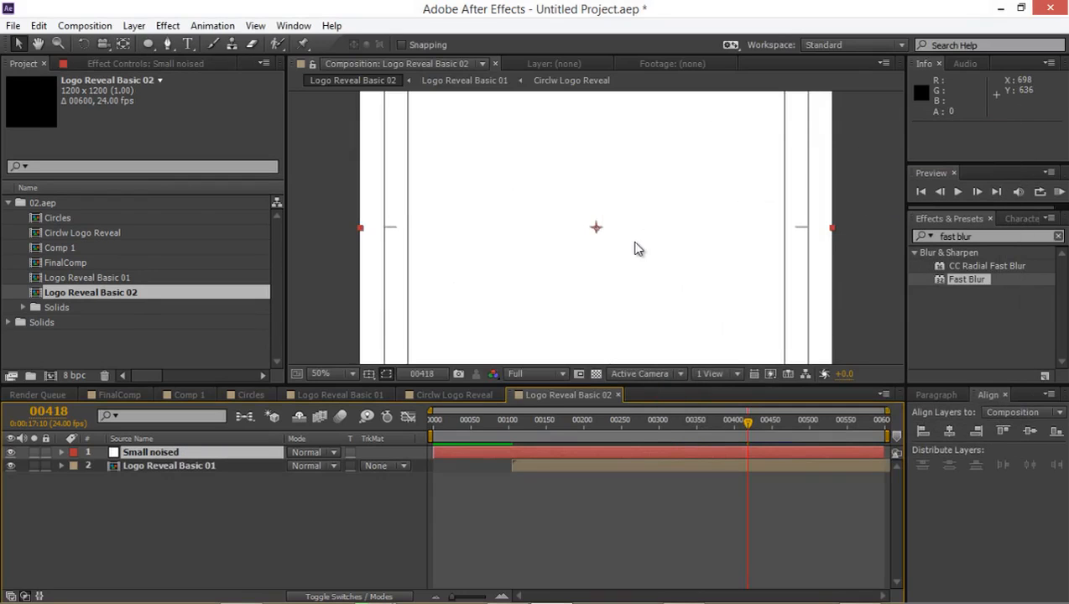
# - Apply the Fractal Noise effect to the Small noised solid and check it across the timeline
pyautogui.click(168, 26)
pyautogui.press('Escape')
pyautogui.moveTo(984, 237); pyautogui.dragTo(930, 238)
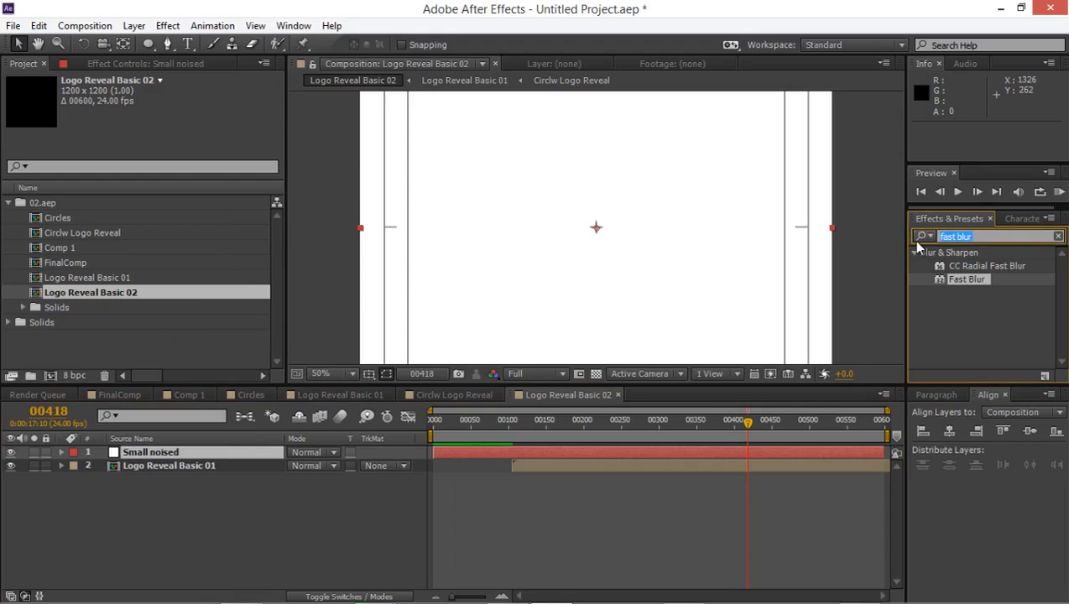
pyautogui.write('fractal')
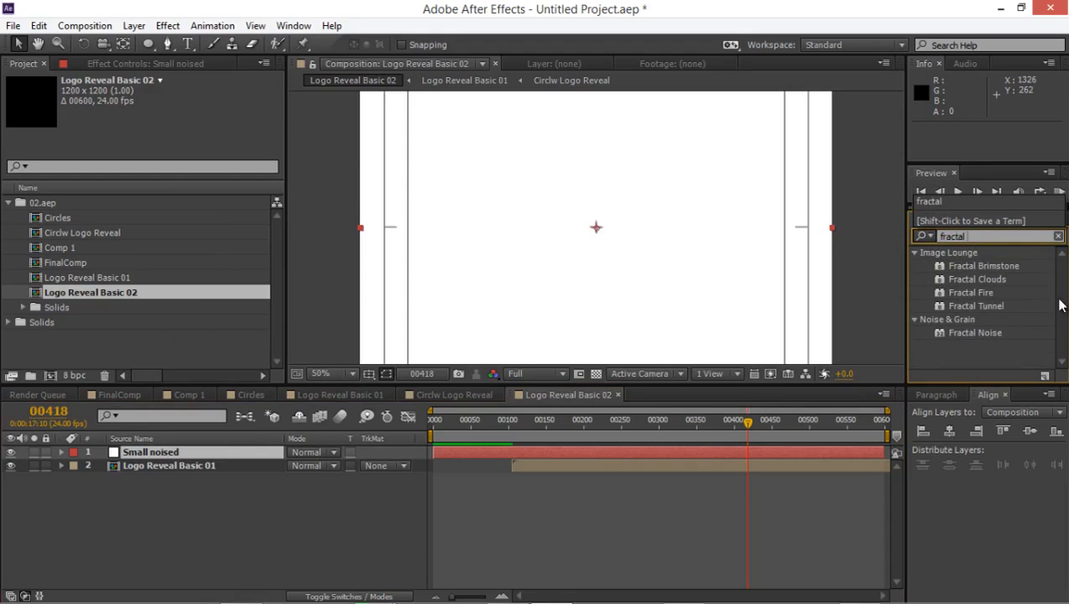
pyautogui.click(939, 332)
pyautogui.doubleClick(939, 332)
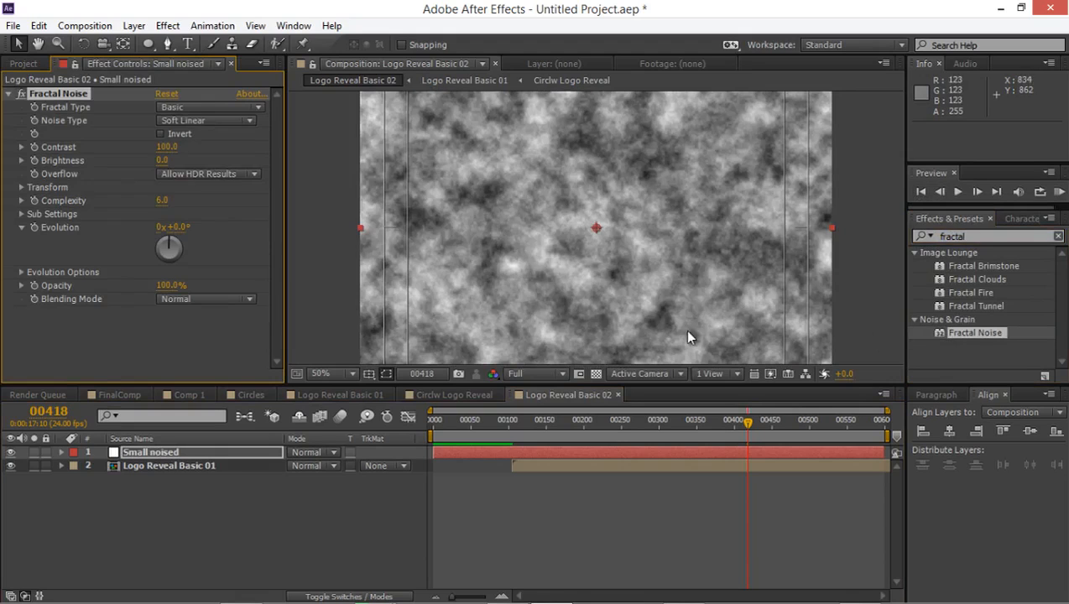
pyautogui.click(522, 424)
pyautogui.moveTo(501, 440); pyautogui.dragTo(643, 438)
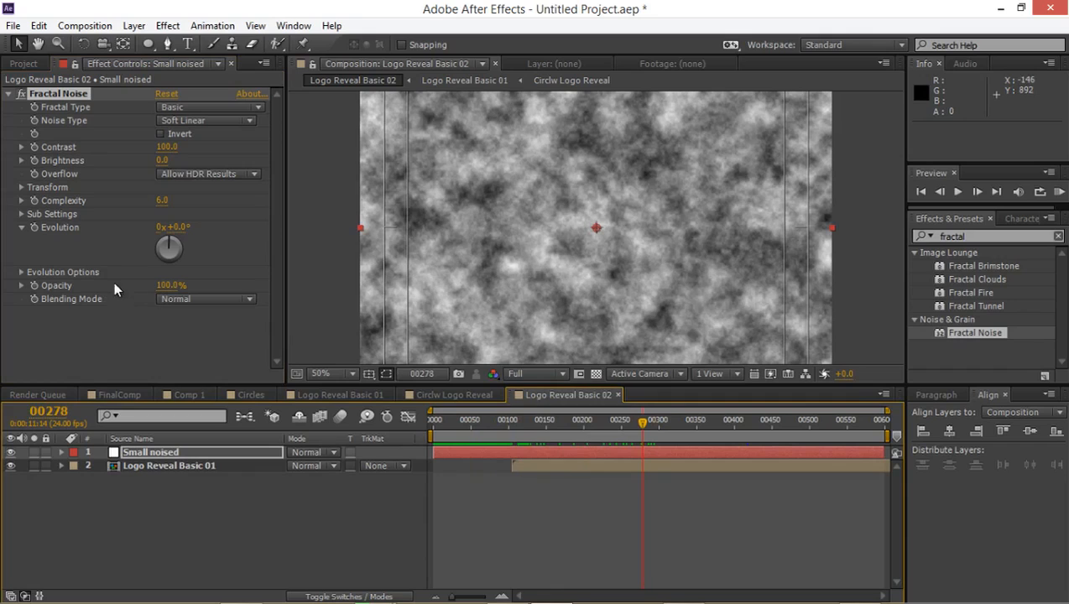
# - Animate the Fractal Noise Evolution with the expression time*20 and preview the moving noise
pyautogui.click(30, 274)
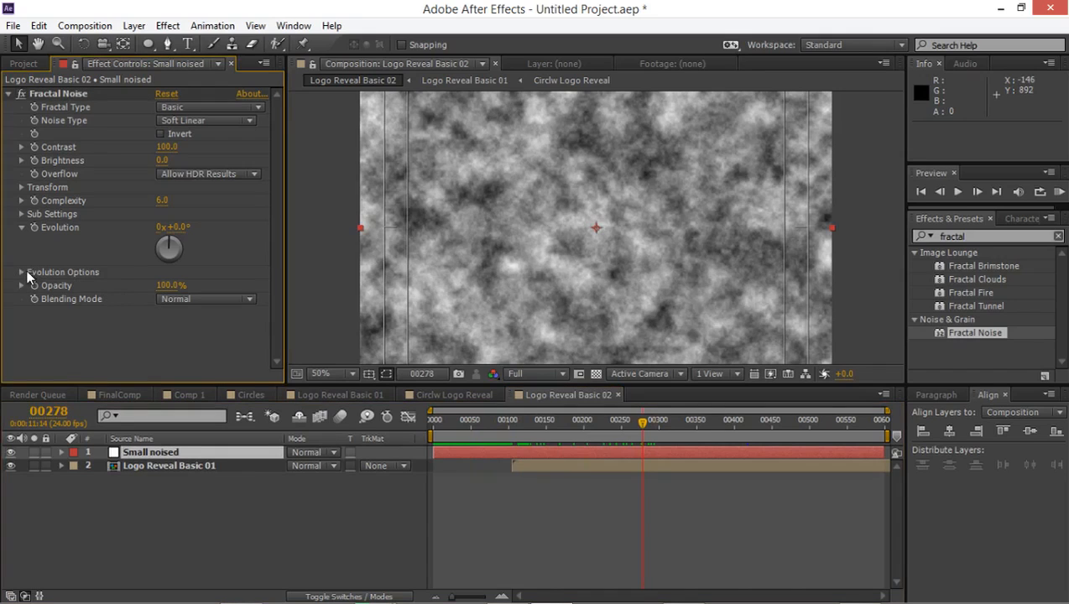
pyautogui.keyDown('alt'); pyautogui.click(31, 224); pyautogui.keyUp('alt')
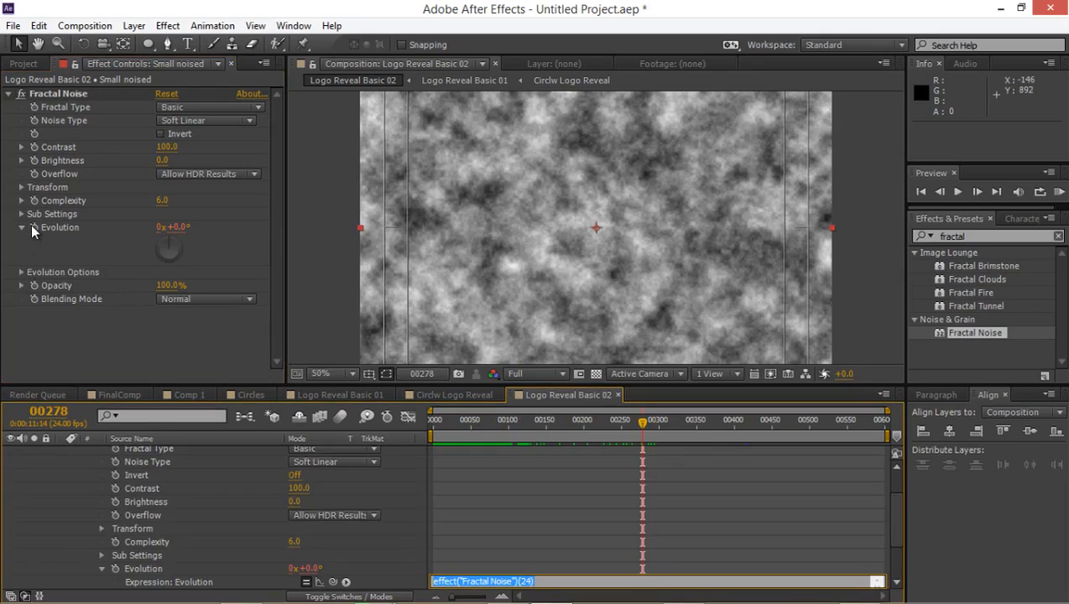
pyautogui.write('time')
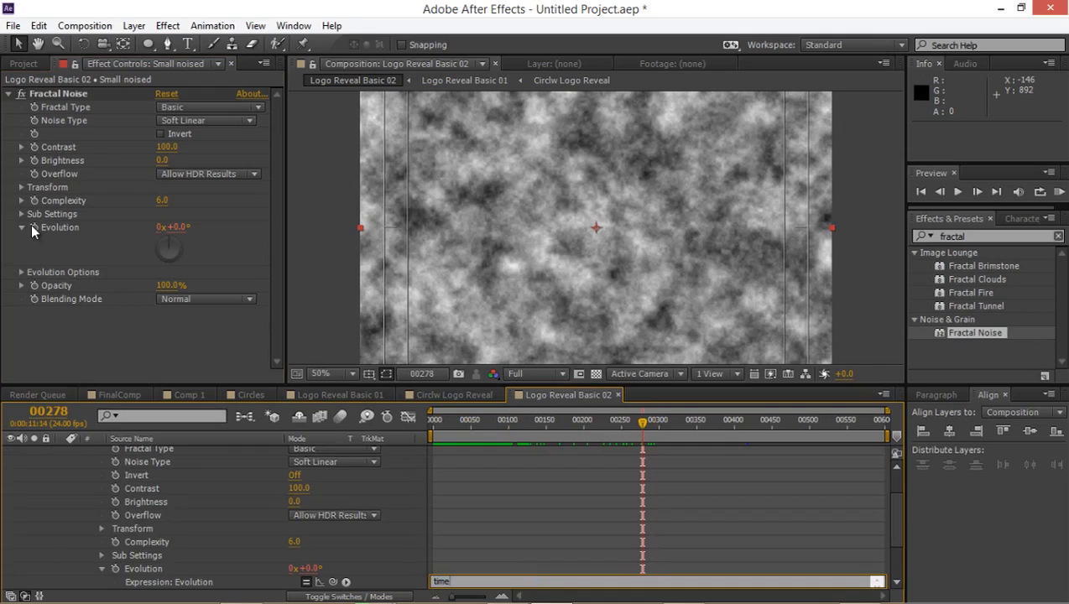
pyautogui.write('*20')
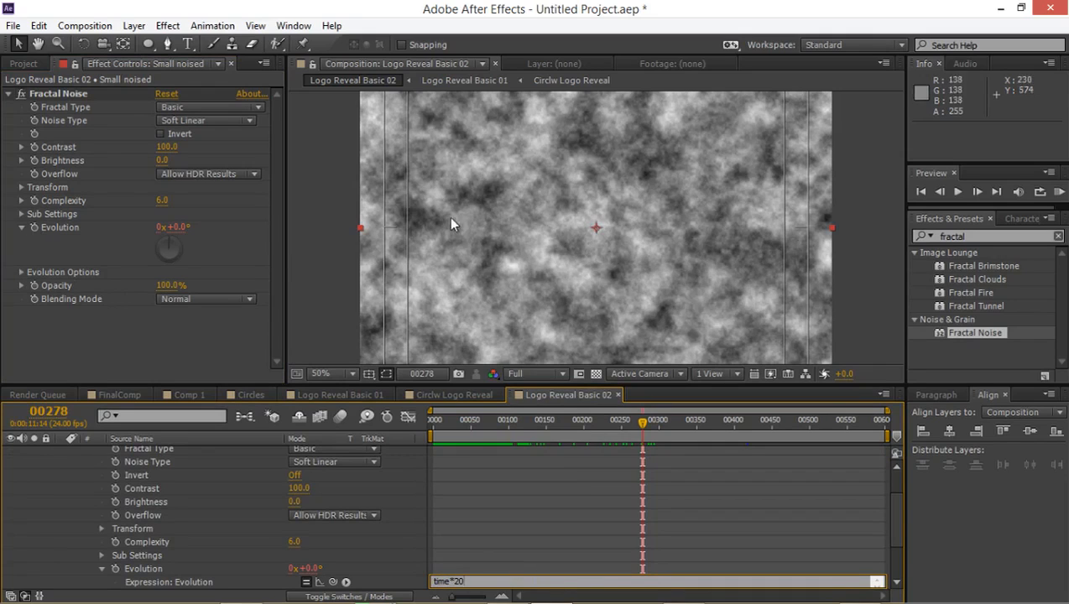
pyautogui.click(481, 425)
pyautogui.moveTo(481, 426); pyautogui.dragTo(617, 421)
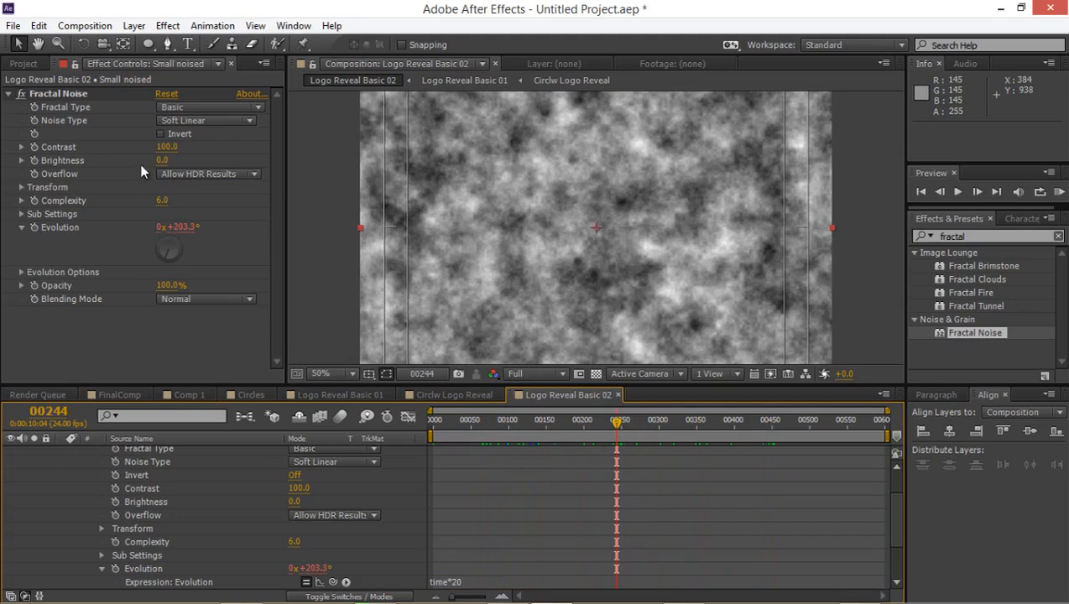
# - Set the Fractal Noise contrast to 179 and its transform scale to 167
pyautogui.moveTo(170, 150); pyautogui.dragTo(234, 151)
pyautogui.click(12, 185)
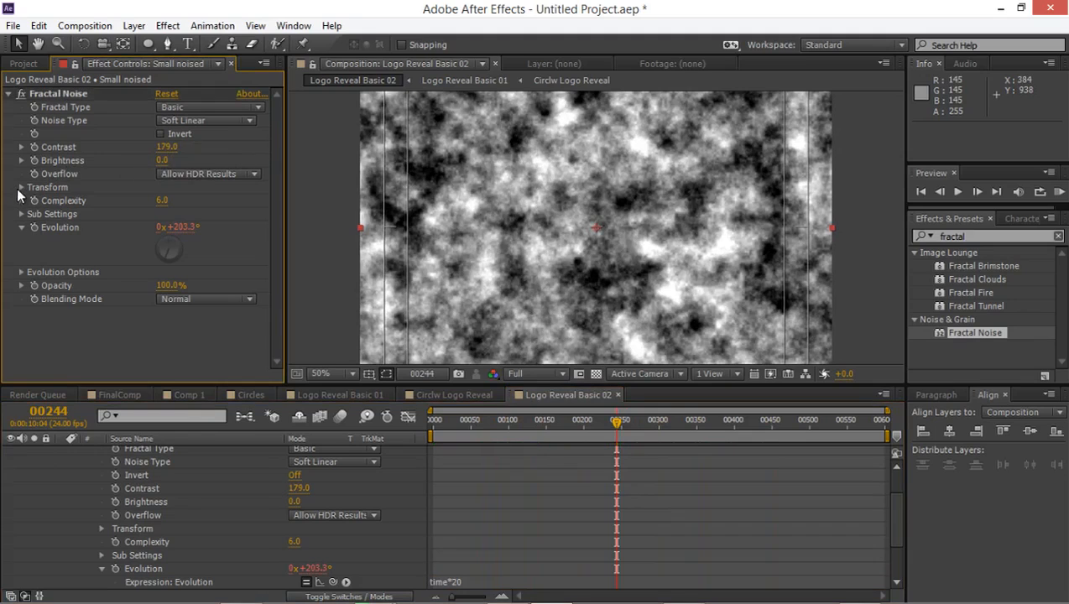
pyautogui.click(22, 187)
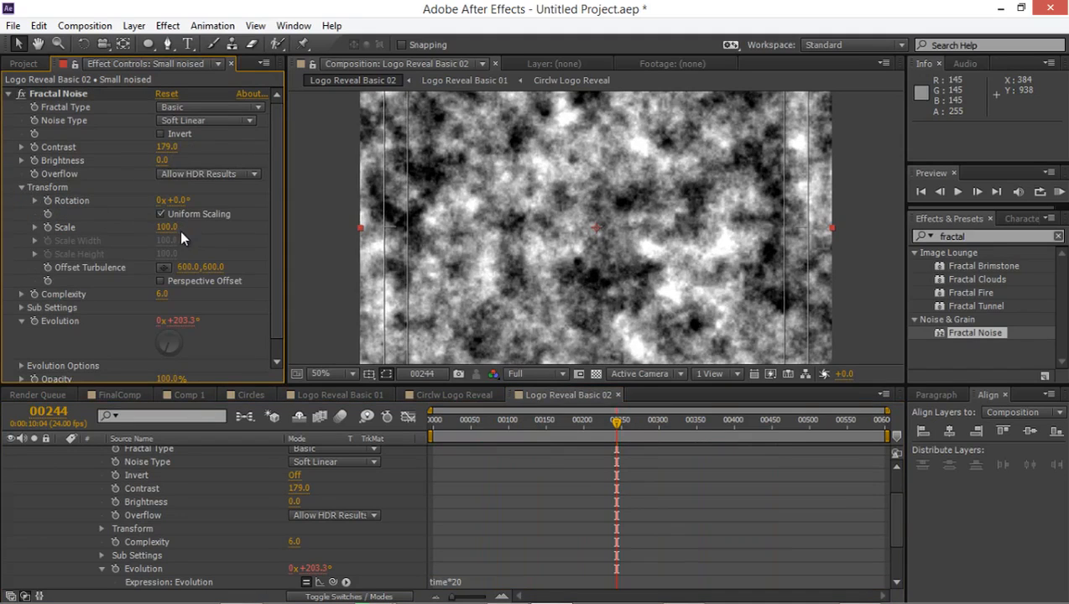
pyautogui.moveTo(170, 227); pyautogui.dragTo(225, 228)
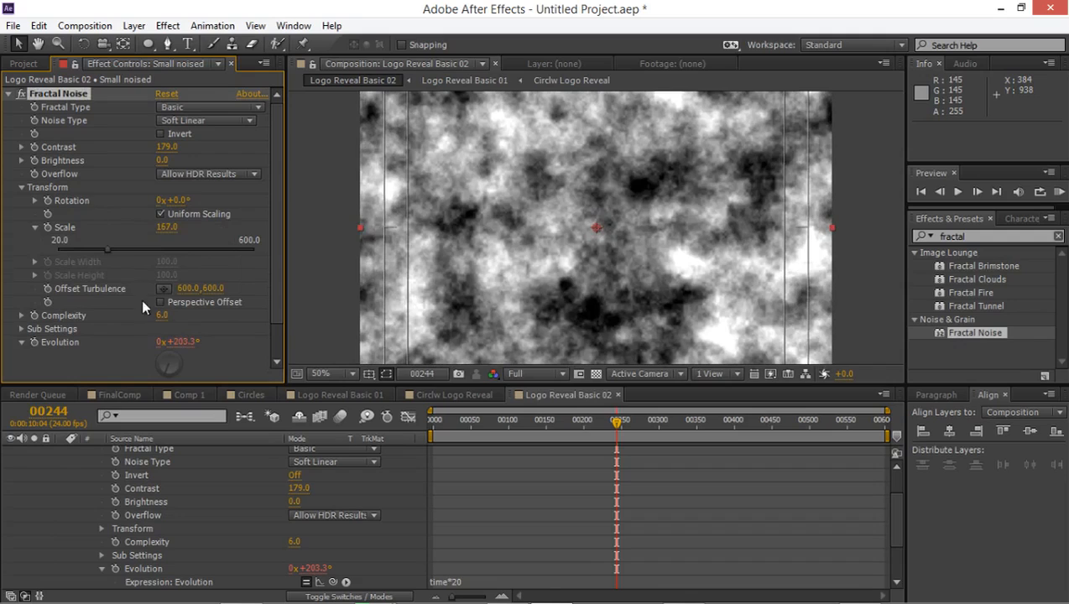
# - Set the Fractal Noise complexity to 3, collapse the solid's properties and check the noise across the timeline
pyautogui.moveTo(162, 315); pyautogui.dragTo(146, 312)
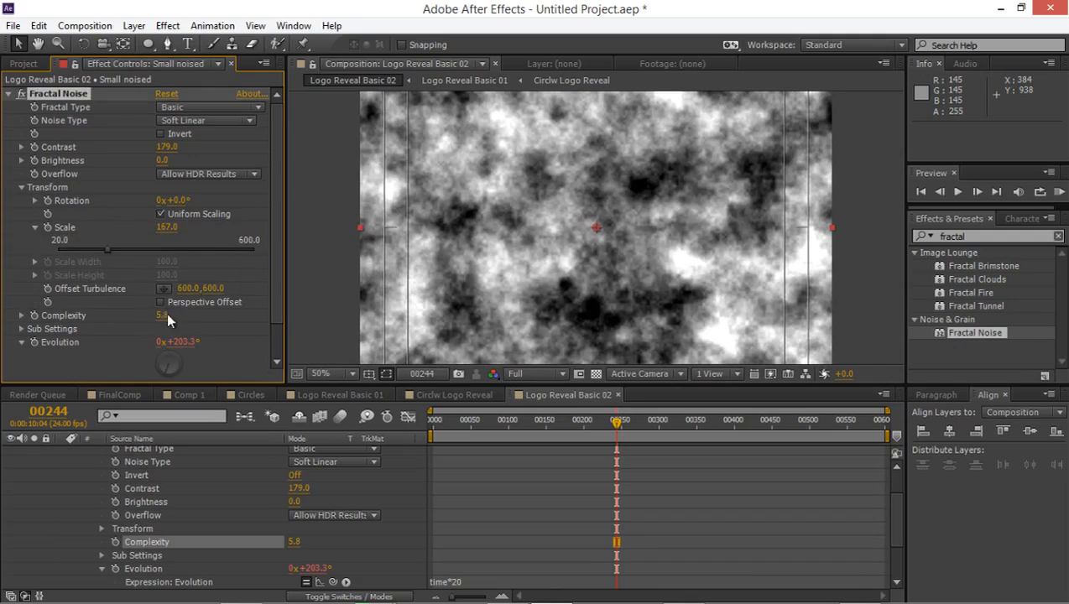
pyautogui.click(167, 316)
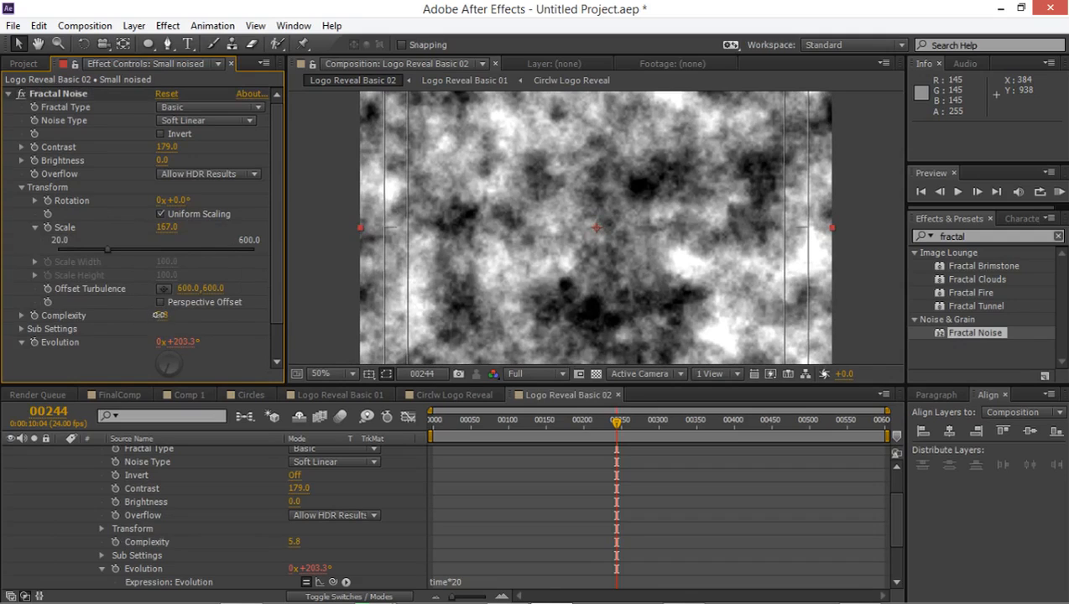
pyautogui.click(157, 315)
pyautogui.write('3')
pyautogui.press('Return')
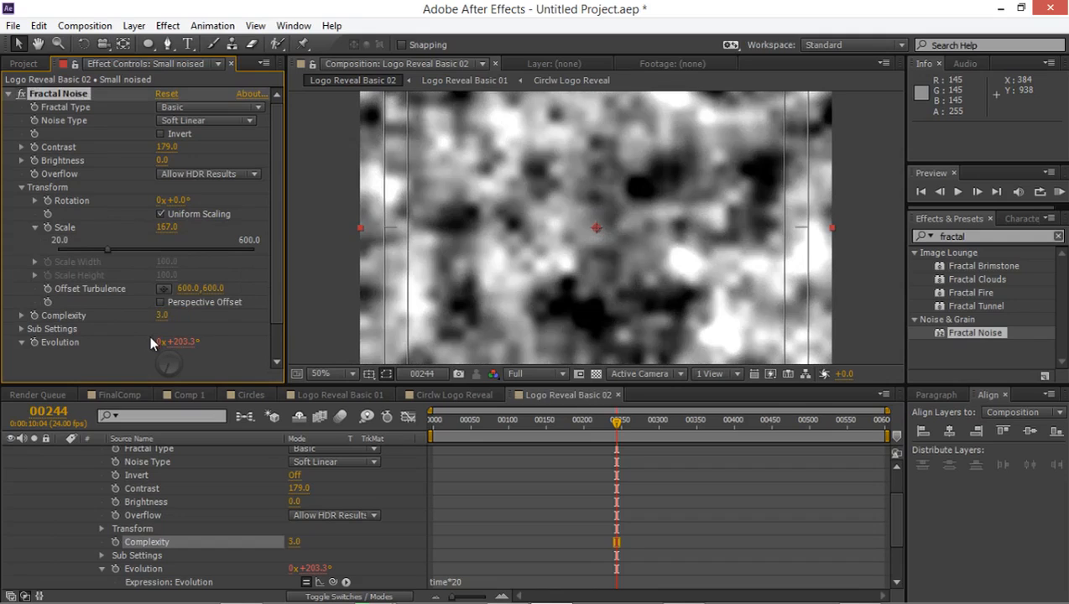
pyautogui.scroll(-1, 146, 316)
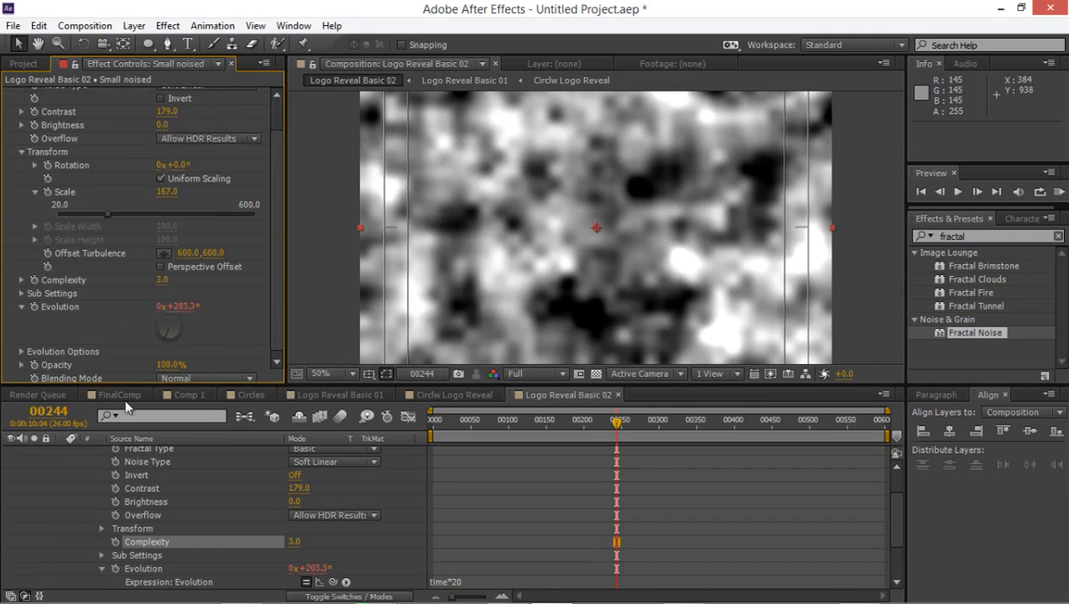
pyautogui.scroll(3, 84, 470)
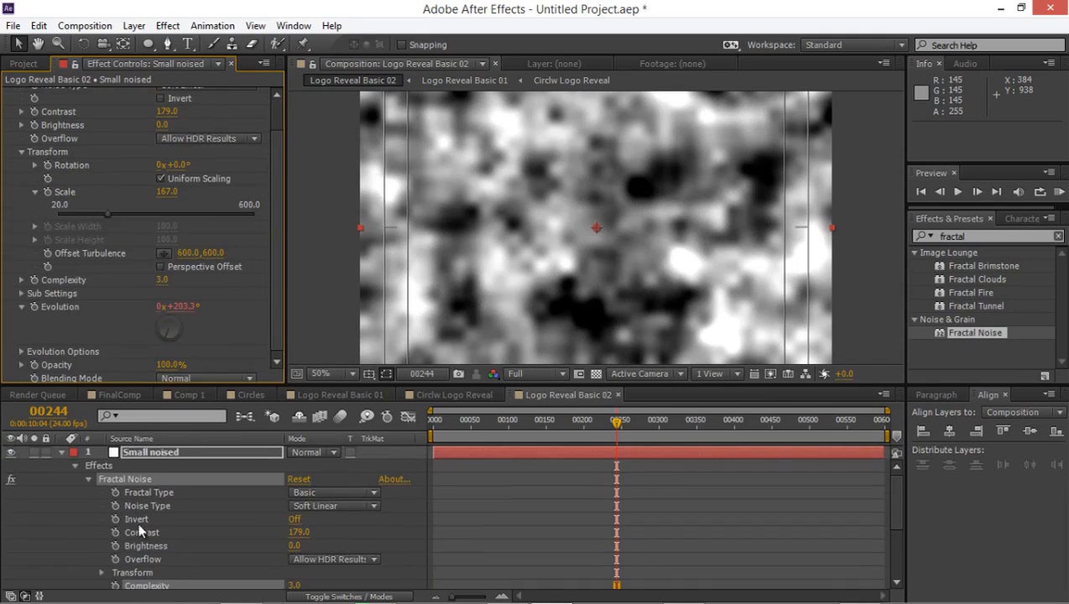
pyautogui.click(62, 452)
pyautogui.moveTo(461, 430); pyautogui.dragTo(691, 429)
pyautogui.scroll(1, 174, 236)
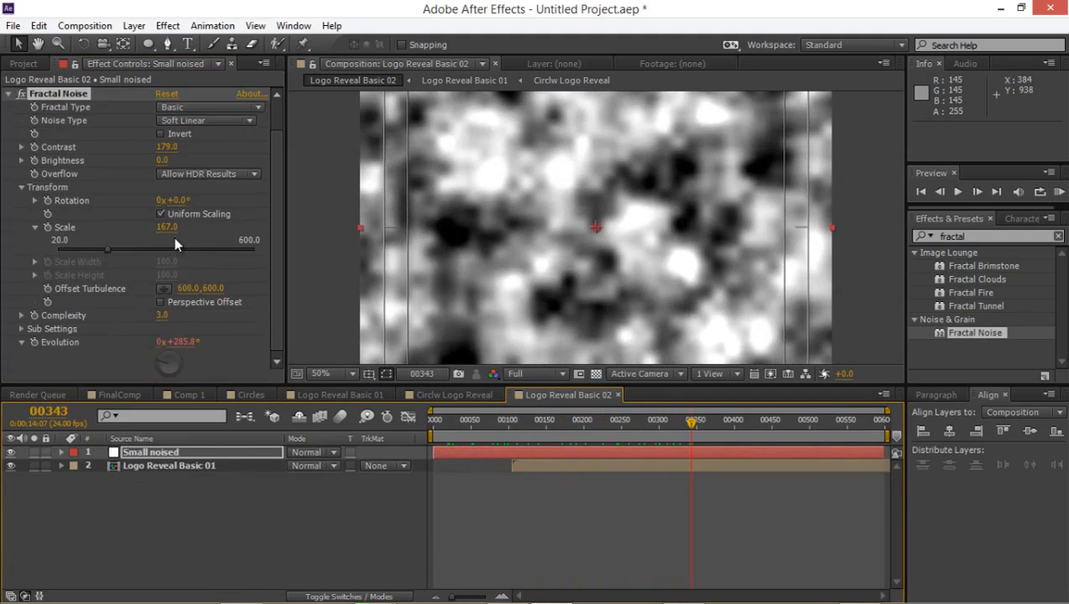
# - Lower the Fractal Noise contrast to 73 and complexity to 1, and expand its Evolution Options
pyautogui.moveTo(167, 146); pyautogui.dragTo(87, 152)
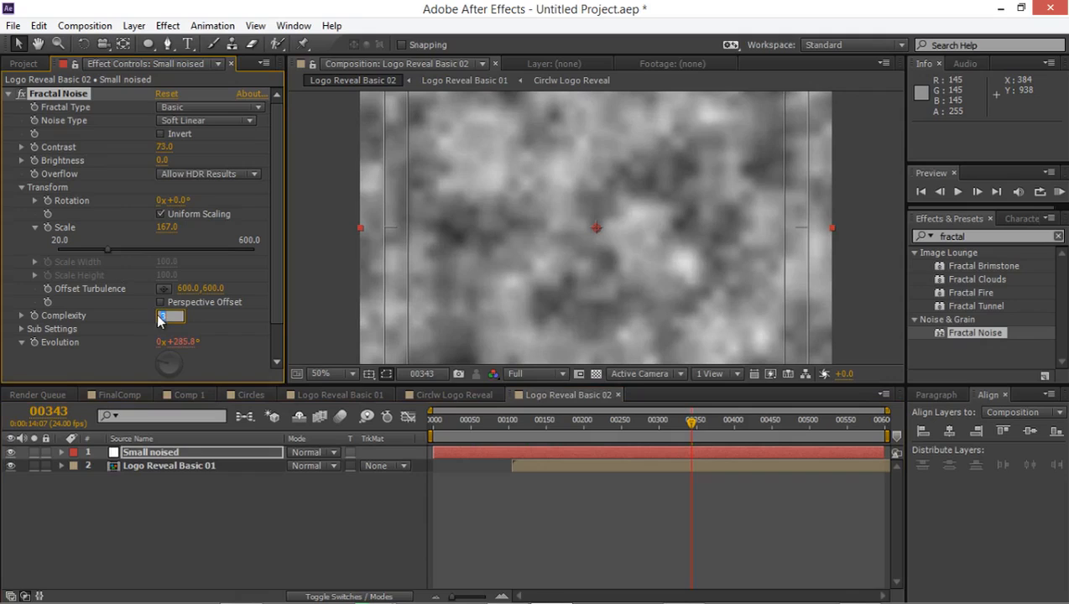
pyautogui.moveTo(157, 316); pyautogui.dragTo(157, 321)
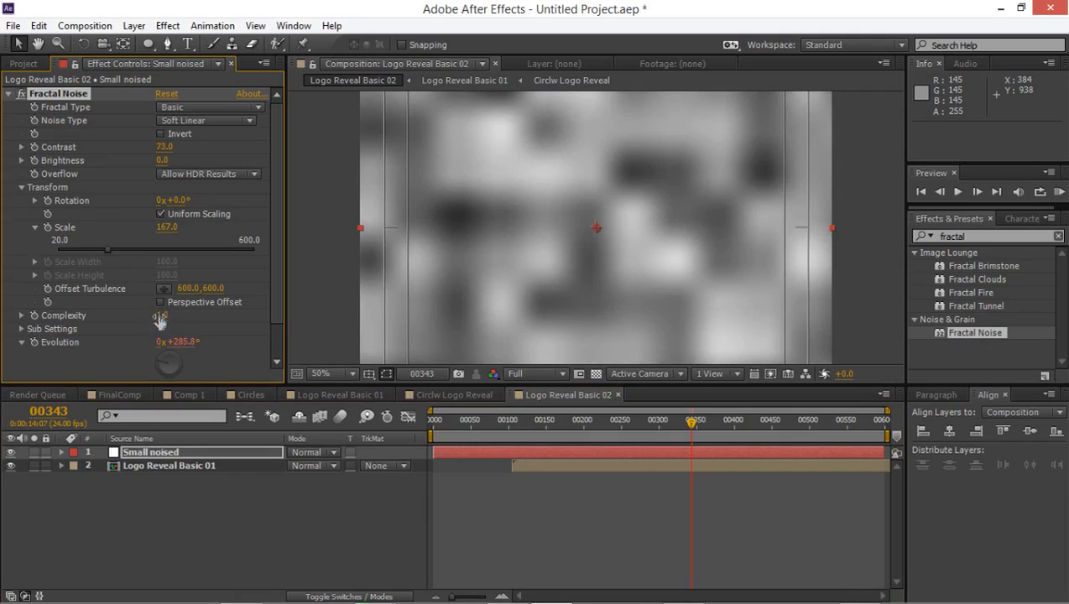
pyautogui.scroll(-1, 111, 258)
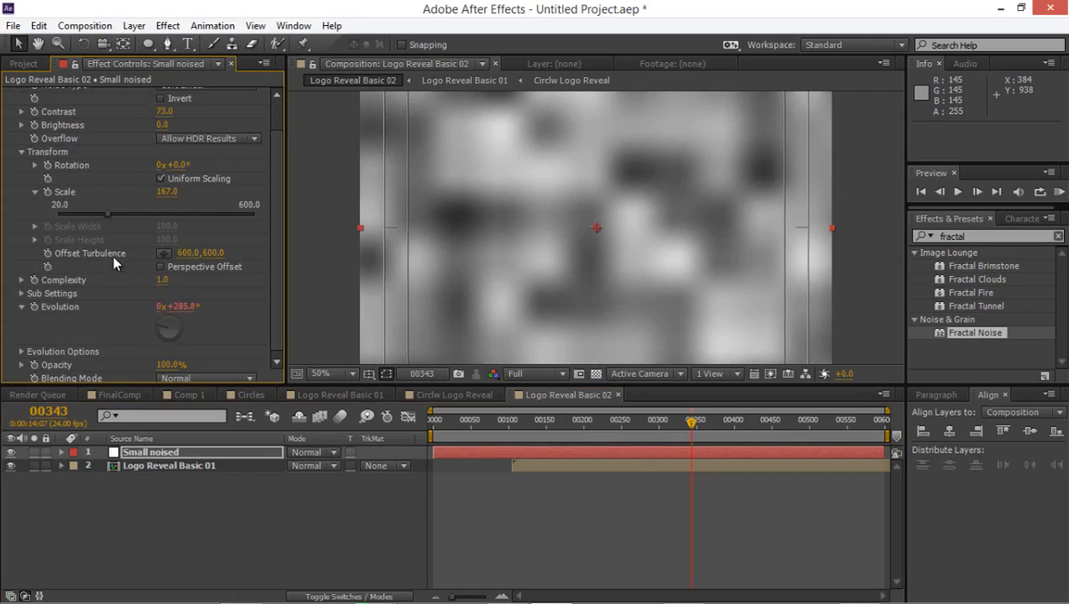
pyautogui.click(22, 346)
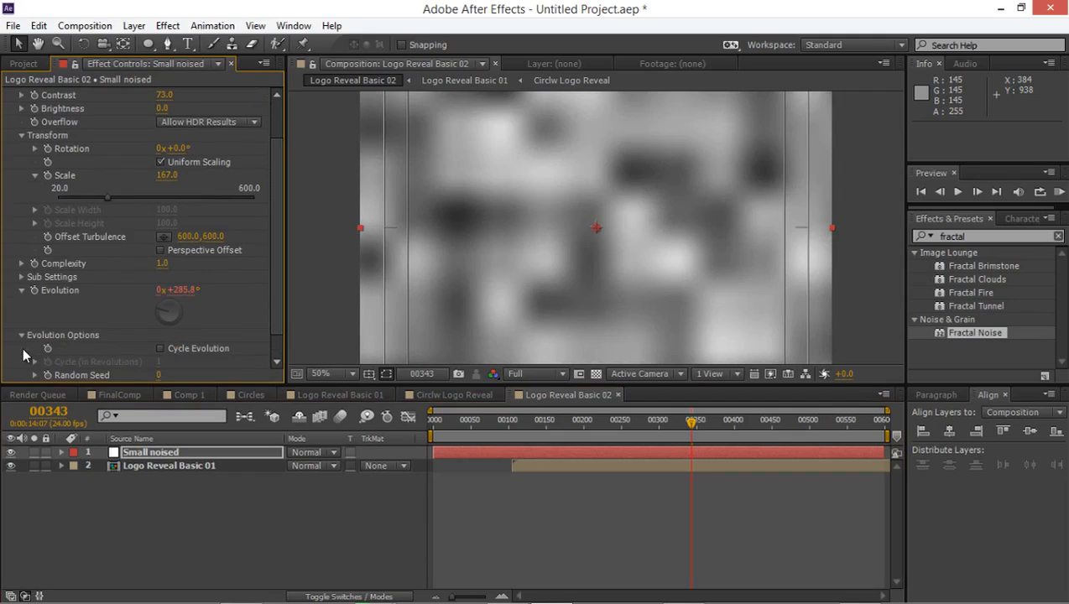
pyautogui.scroll(-1, 85, 257)
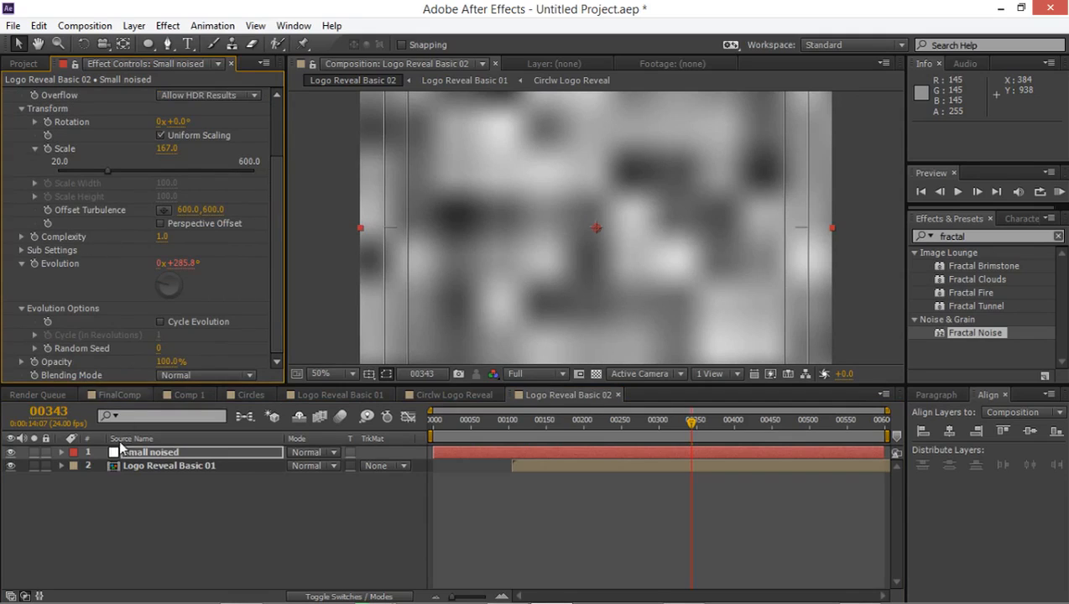
# - Duplicate the Logo Reveal Basic 01 layer above Small noised and set it as Small noised's alpha matte
pyautogui.click(156, 468)
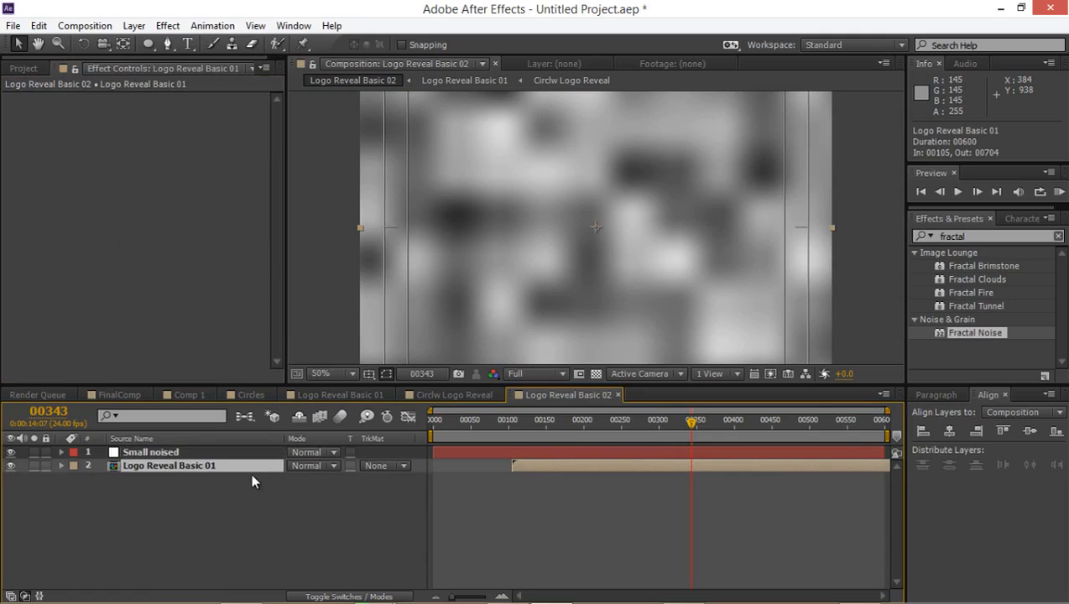
pyautogui.hotkey('ctrl', 'd')
pyautogui.moveTo(238, 477); pyautogui.dragTo(243, 446)
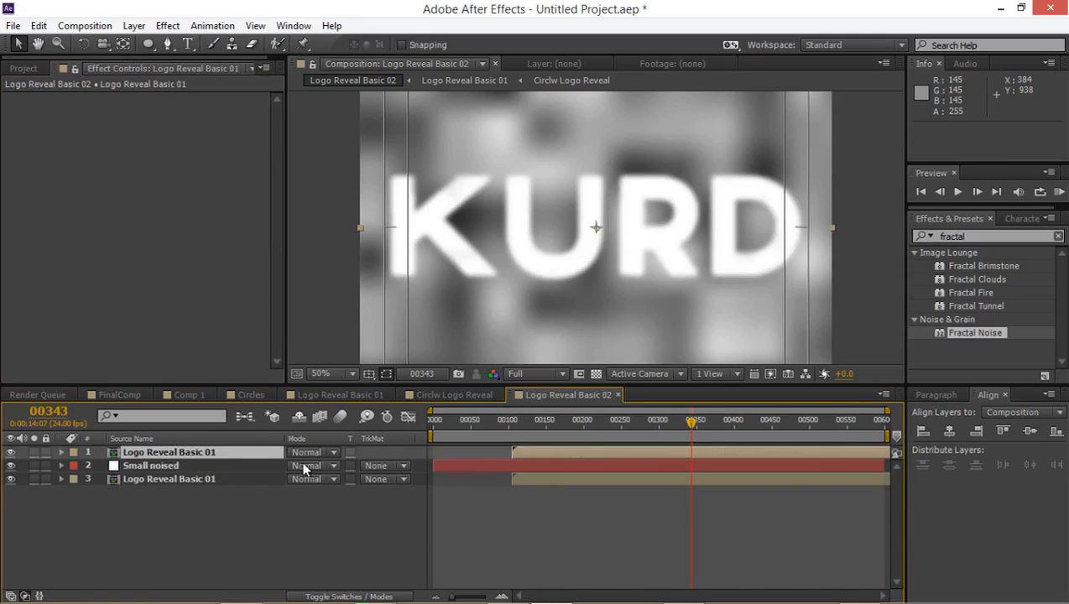
pyautogui.click(382, 467)
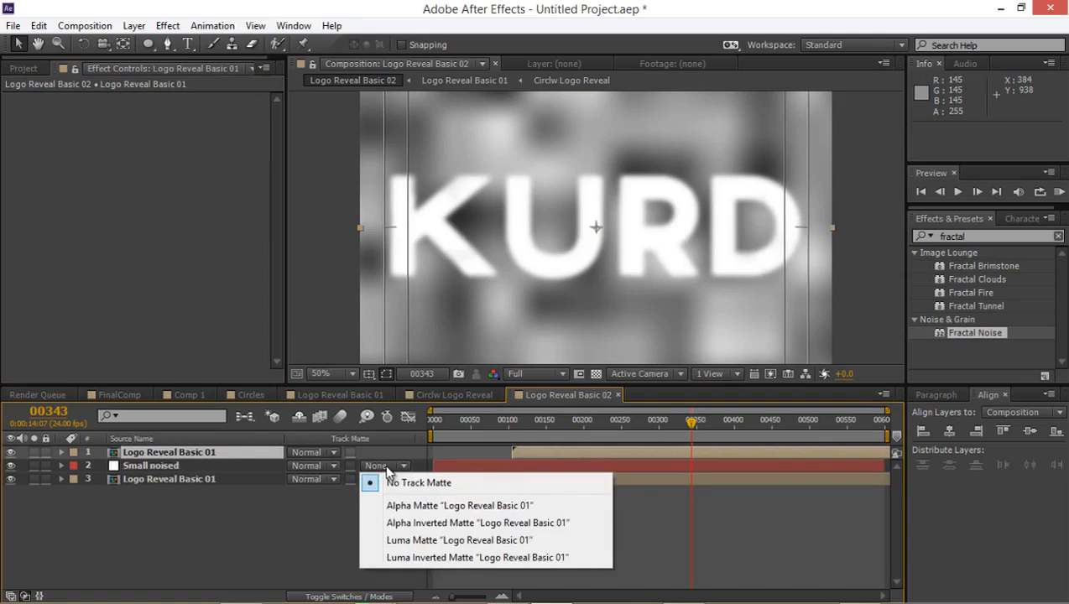
pyautogui.click(467, 506)
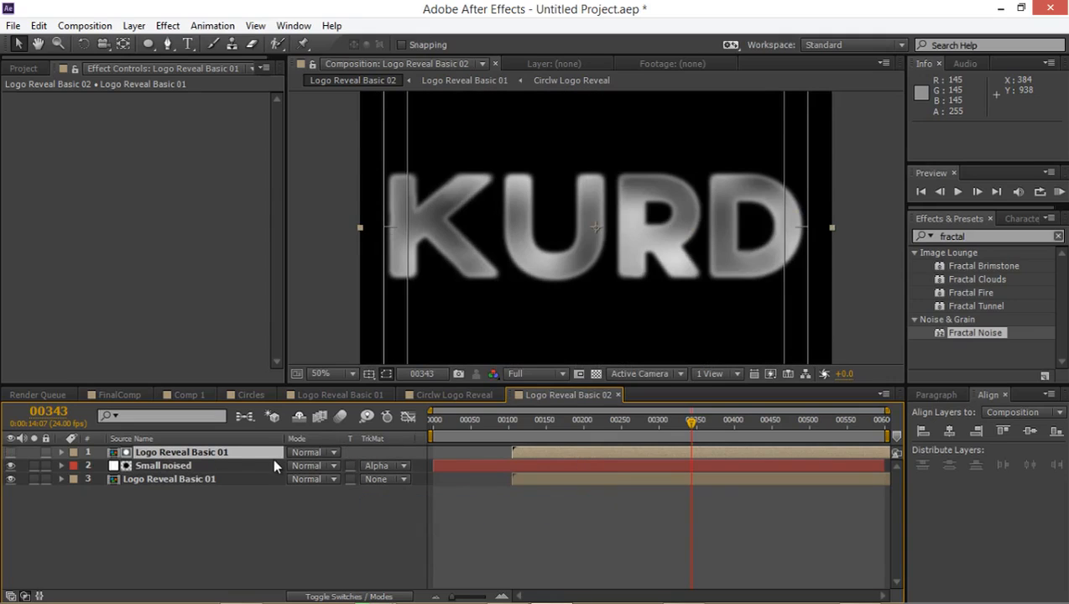
# - Try 20% opacity on the Small noised layer, and settle on 60% while viewing frame 446
pyautogui.click(256, 472)
pyautogui.press('t')
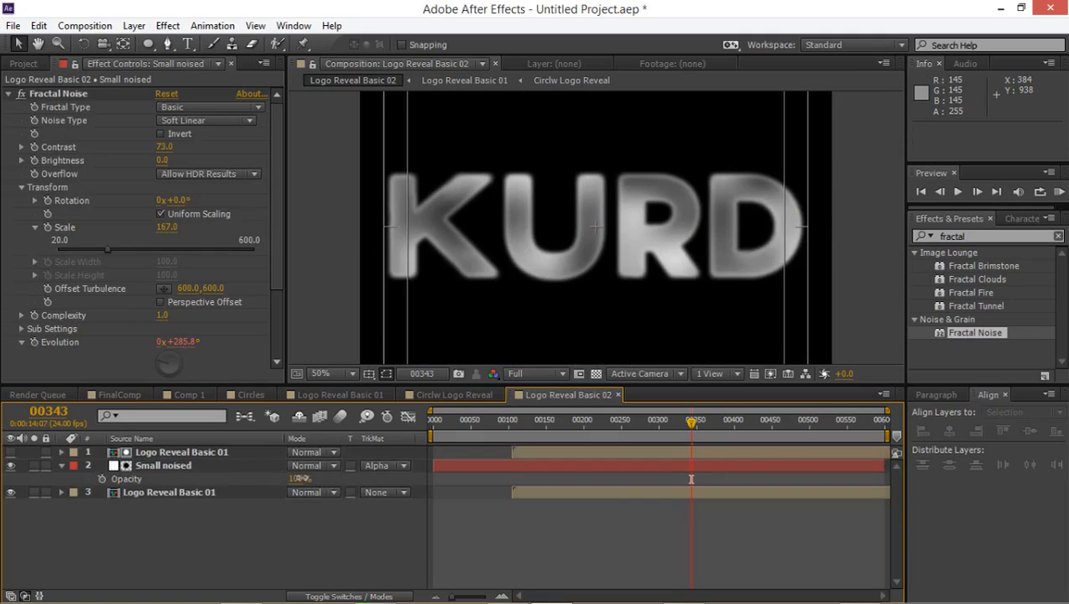
pyautogui.click(305, 478)
pyautogui.write('20')
pyautogui.press('Return')
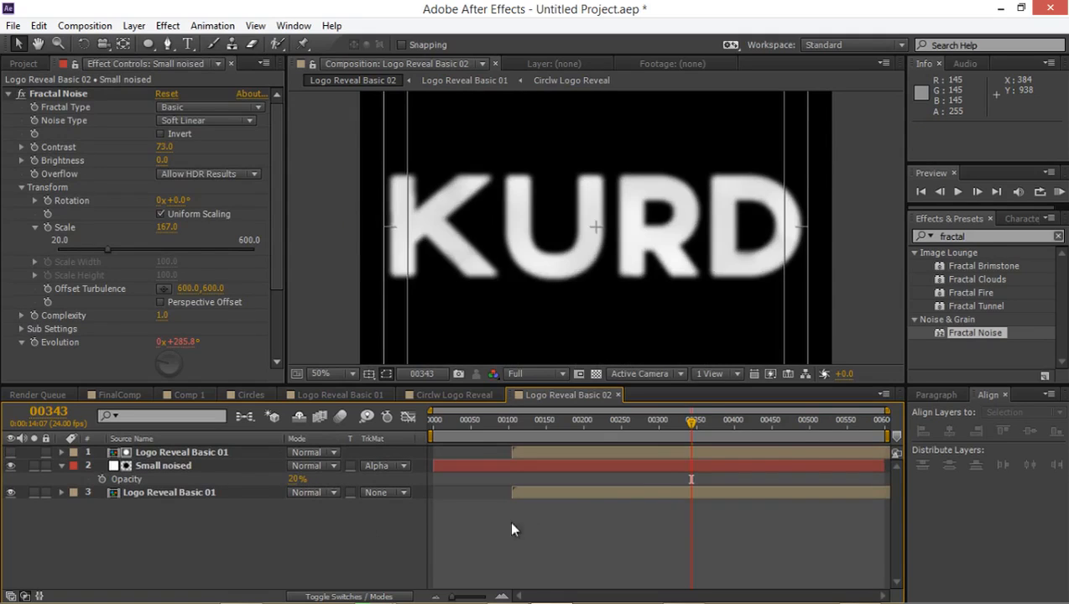
pyautogui.moveTo(719, 439); pyautogui.dragTo(769, 432)
pyautogui.scroll(2, 609, 222)
pyautogui.moveTo(299, 485); pyautogui.dragTo(335, 482)
pyautogui.scroll(-2, 453, 268)
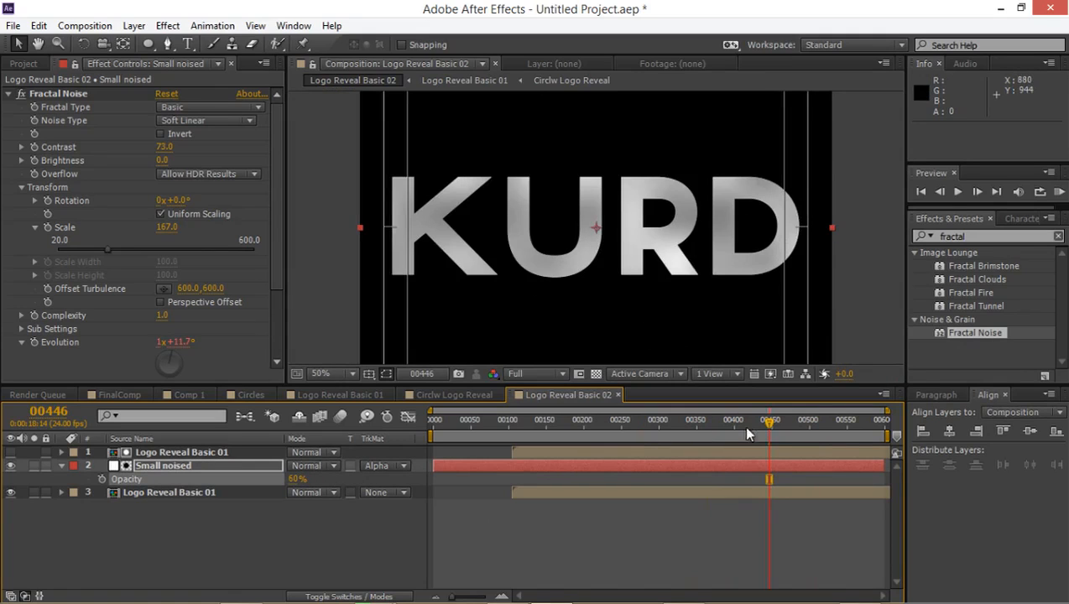
# - Preview the noise-filled logo reveal from frame 0 and check the text at frame 324
pyautogui.moveTo(743, 425); pyautogui.dragTo(414, 429)
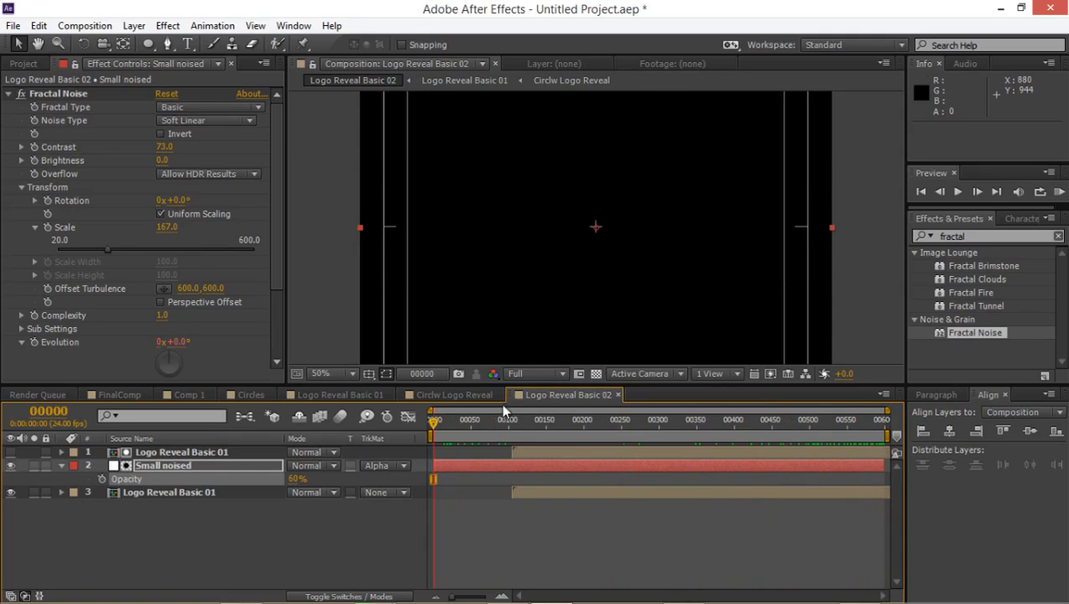
pyautogui.press('`')
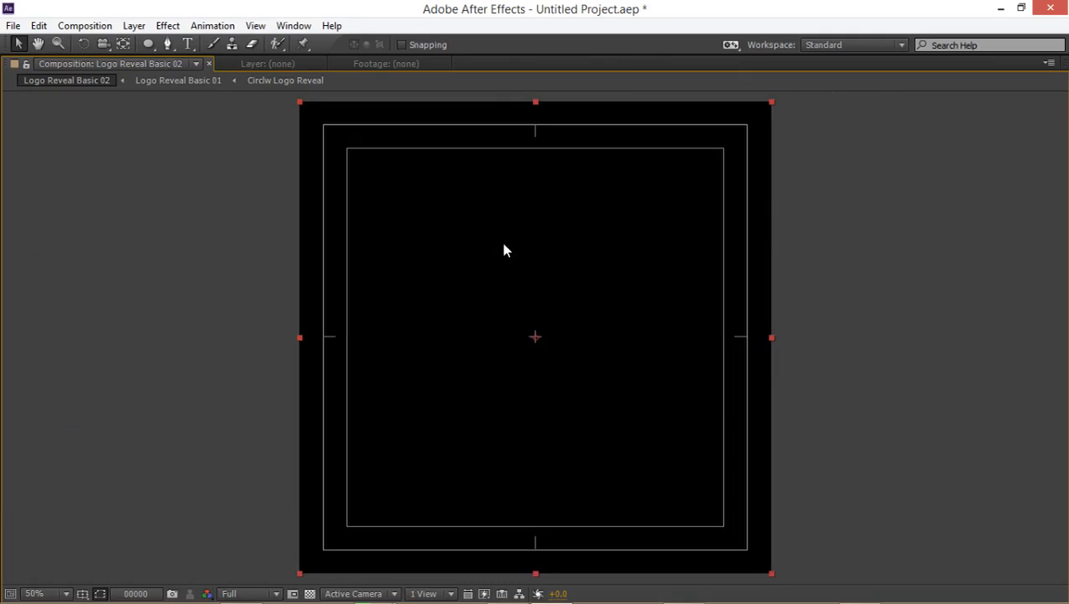
pyautogui.press('space')
pyautogui.press('`')
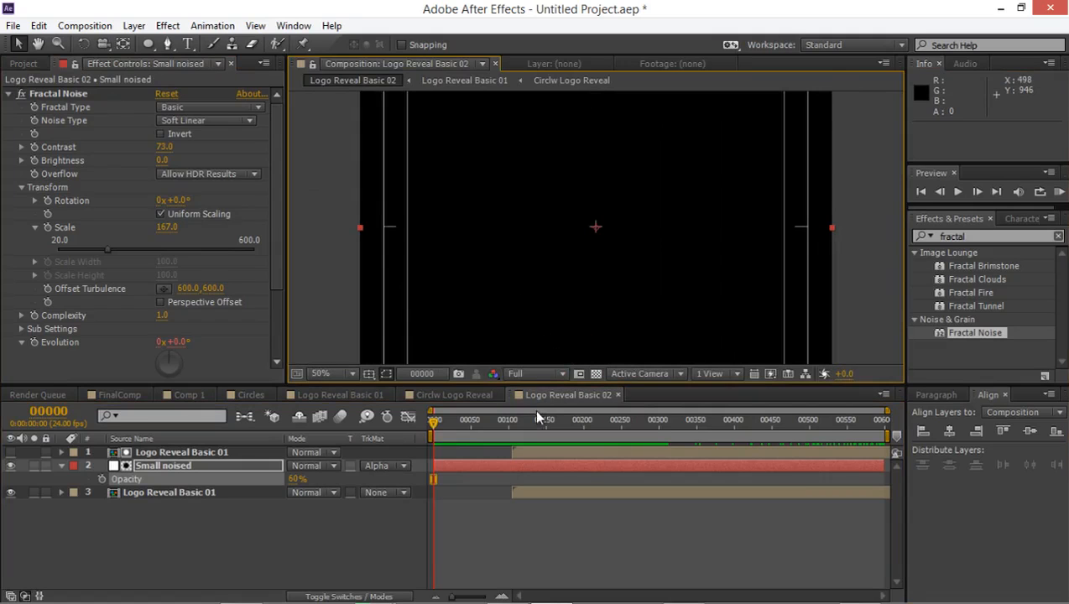
pyautogui.press('KP_0')
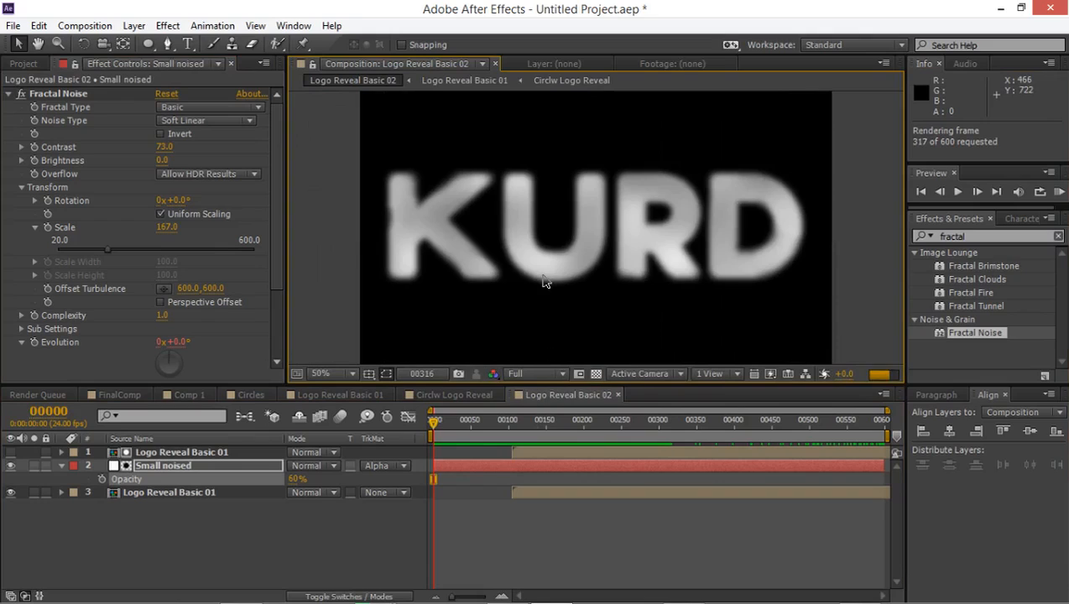
pyautogui.press('space')
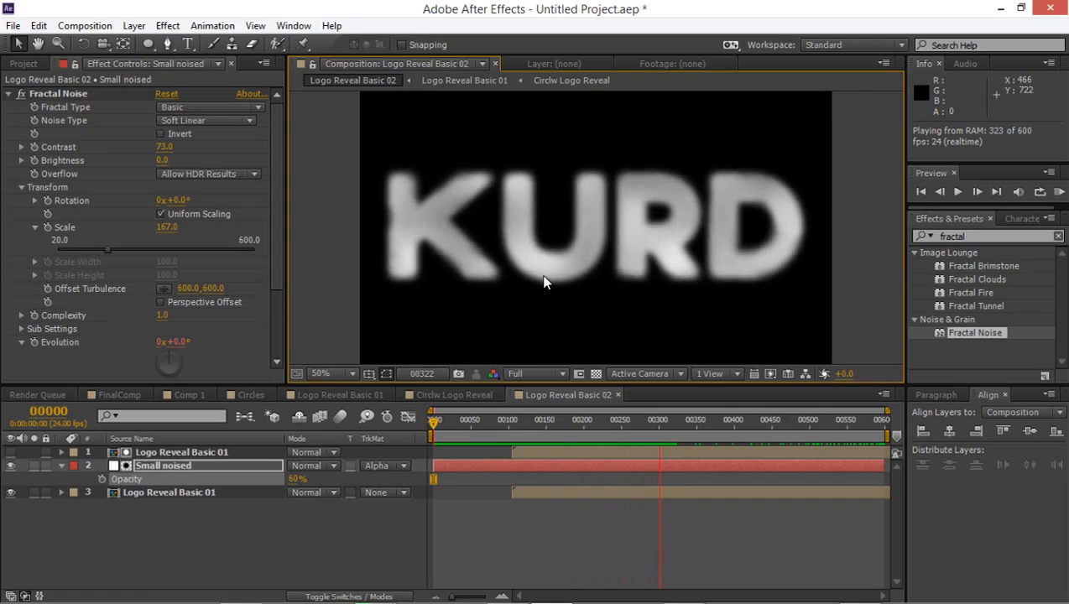
pyautogui.press('space')
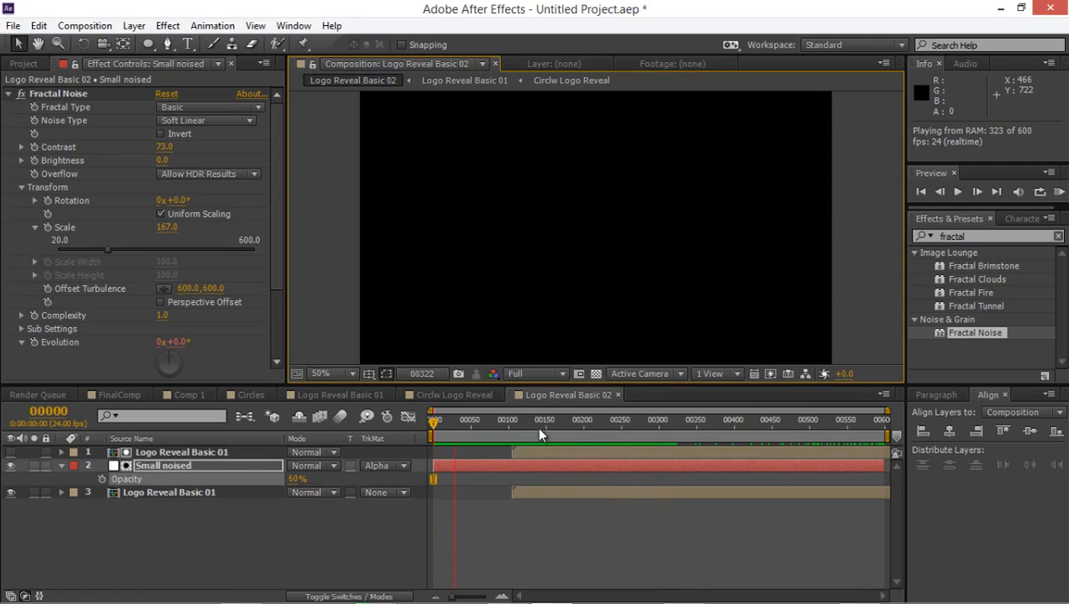
pyautogui.moveTo(433, 419); pyautogui.dragTo(728, 417)
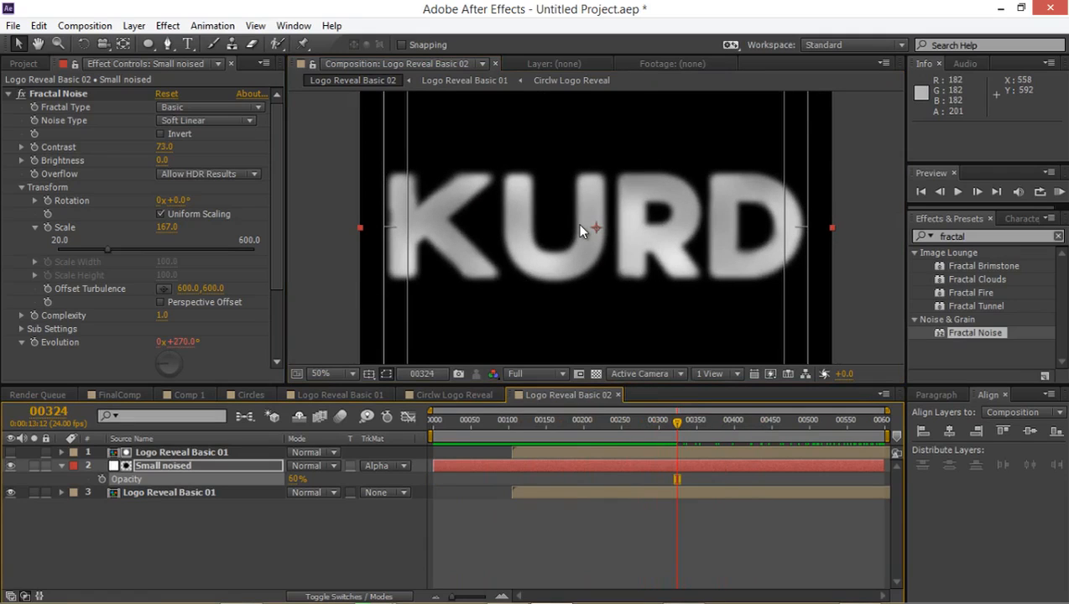